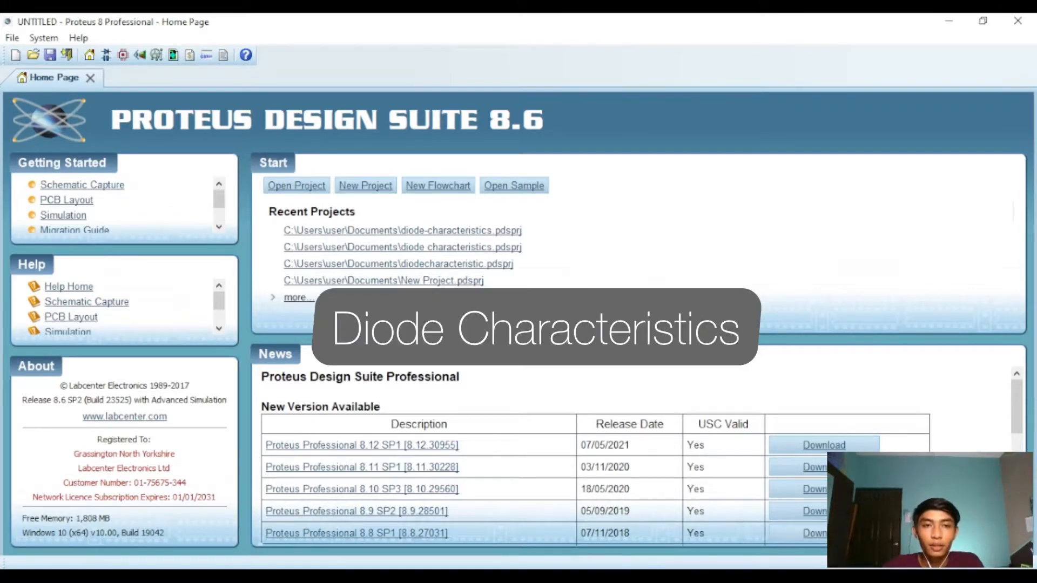
# Step: Create a new project named "diode-charateristics" in the Documents folder with the DEFAULT schematic template, no PCB layout and no firmware
pyautogui.click(365, 186)
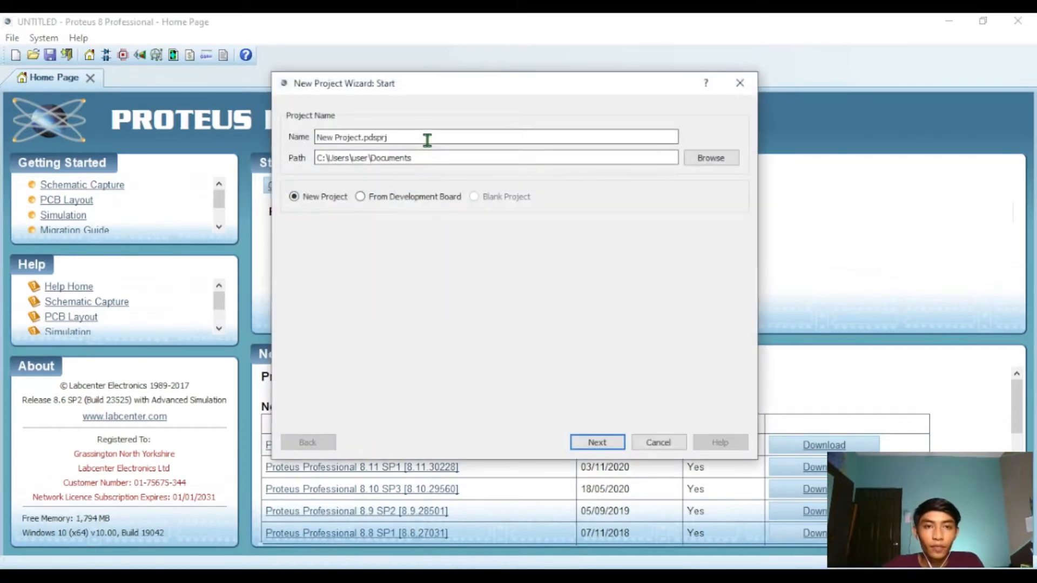
pyautogui.moveTo(426, 139); pyautogui.dragTo(291, 144)
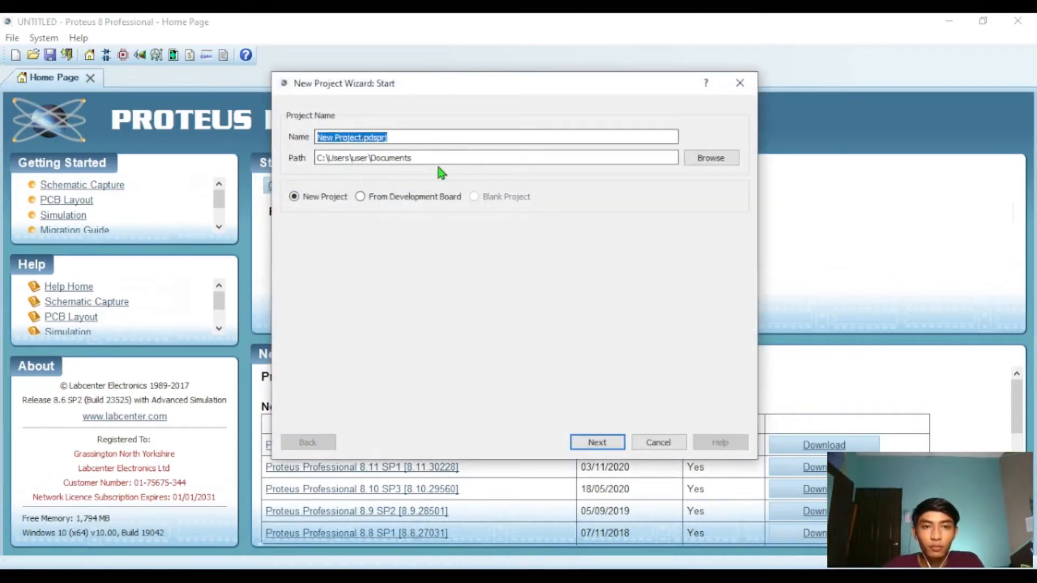
pyautogui.write('diode')
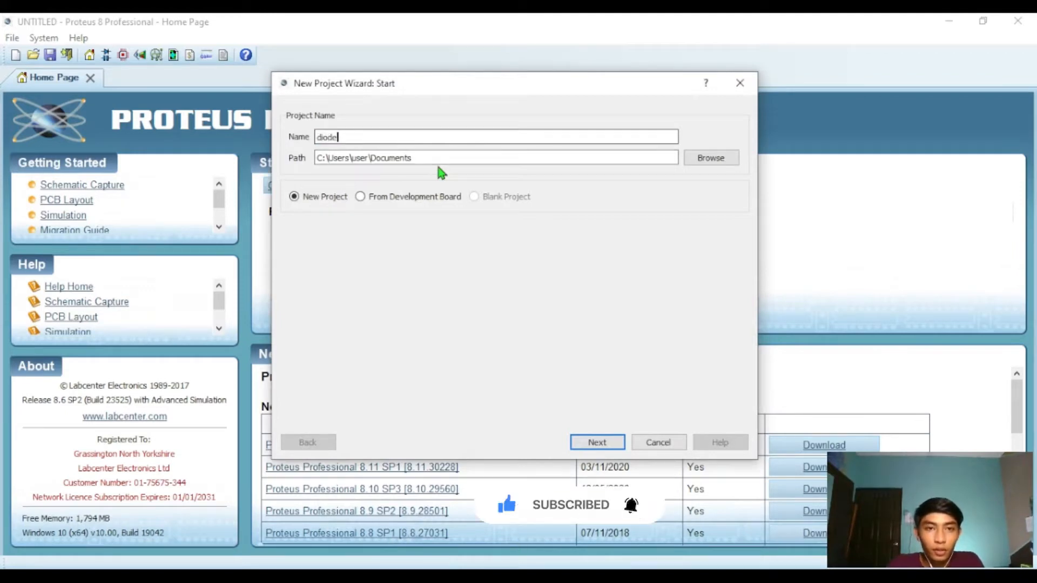
pyautogui.write('-charar')
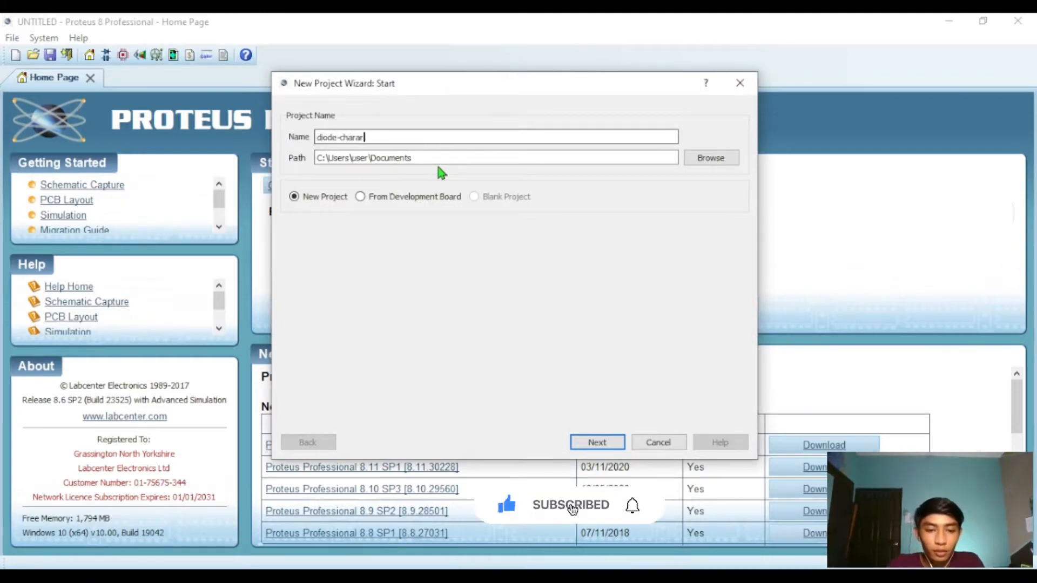
pyautogui.press('BackSpace')
pyautogui.write('teris')
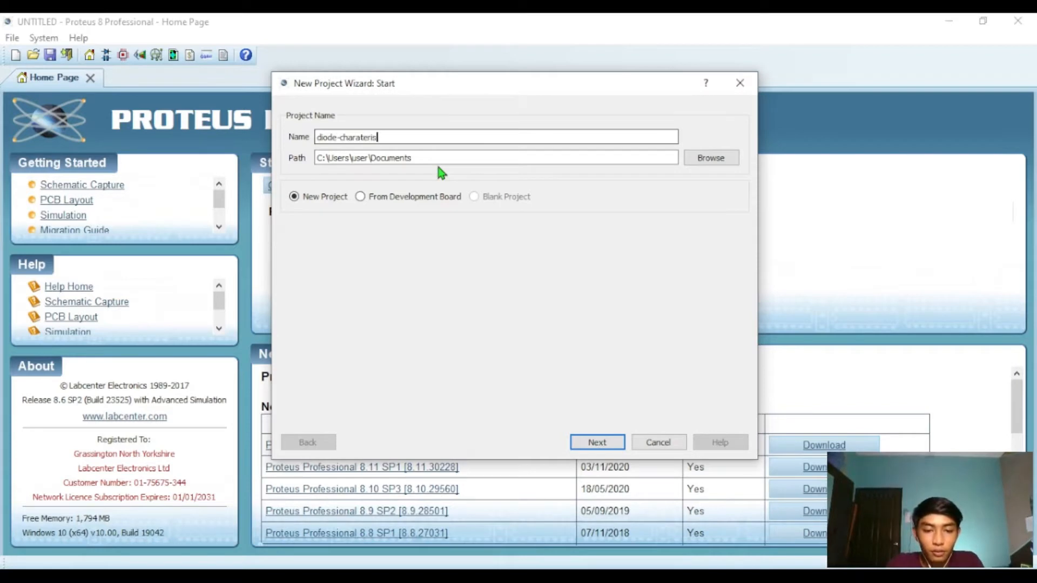
pyautogui.write('tics')
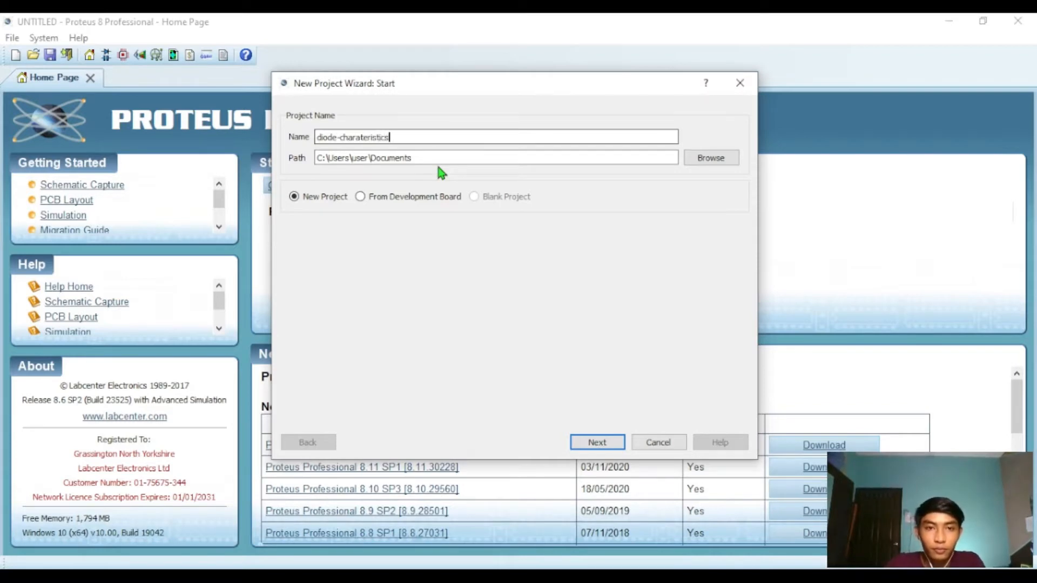
pyautogui.click(598, 444)
pyautogui.click(598, 443)
pyautogui.click(597, 443)
pyautogui.click(597, 443)
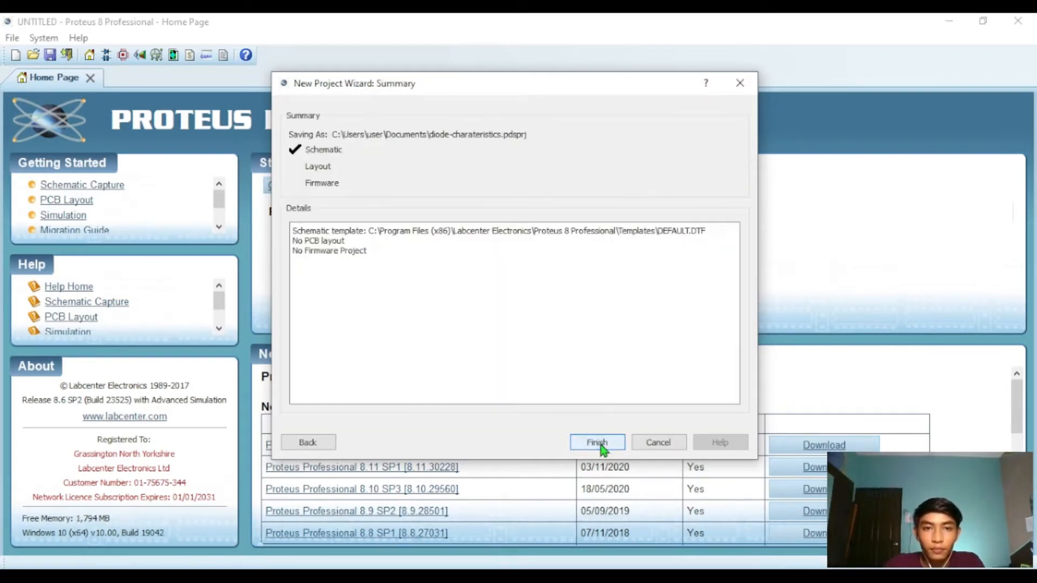
pyautogui.click(598, 443)
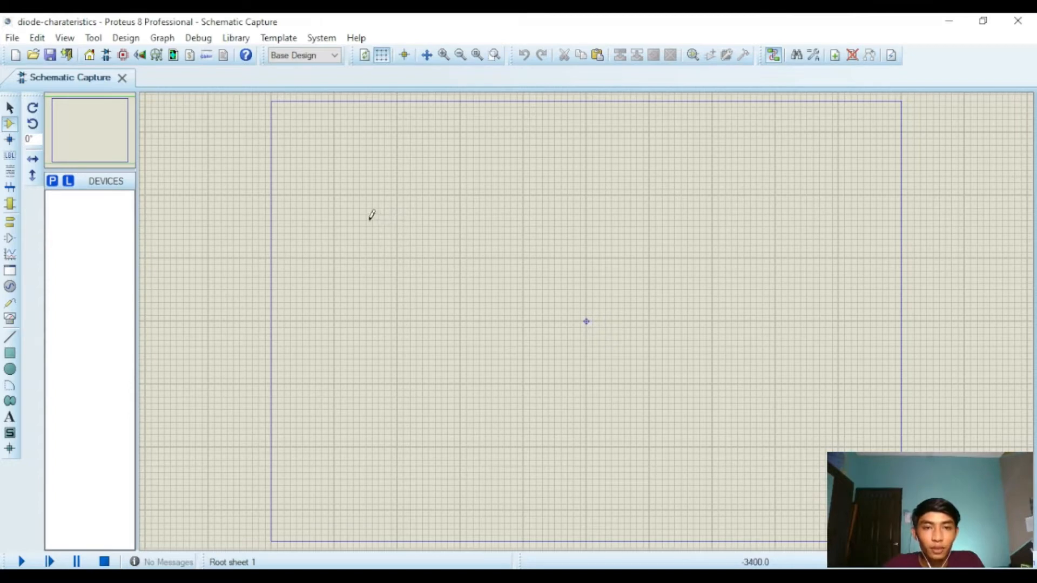
# Step: Find the 470R resistor with the keywords "minres 470r" and place a MINRES470R in the upper-left part of the sheet
pyautogui.click(54, 185)
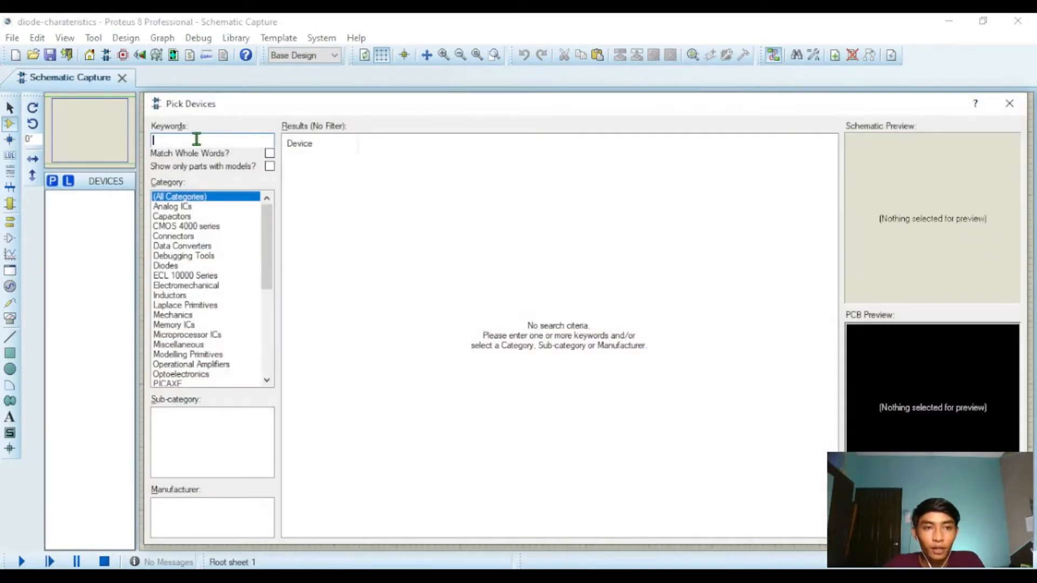
pyautogui.write('m')
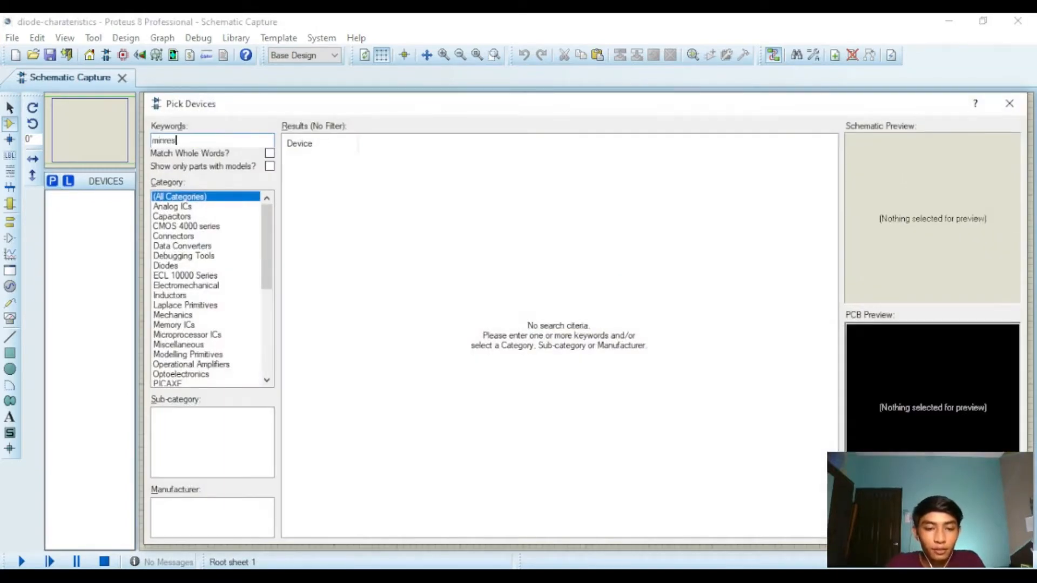
pyautogui.write('inres 47')
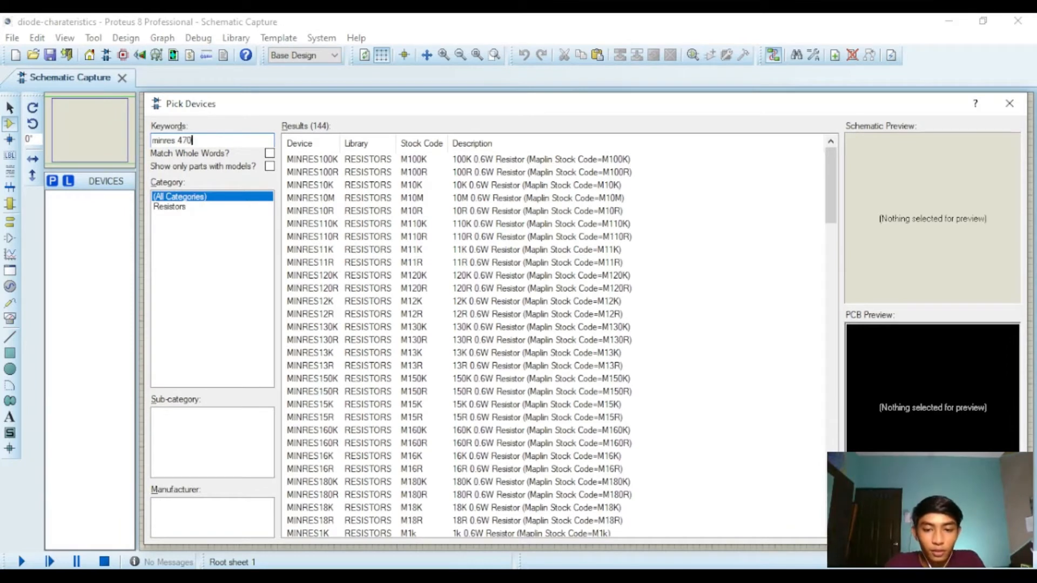
pyautogui.write('0r')
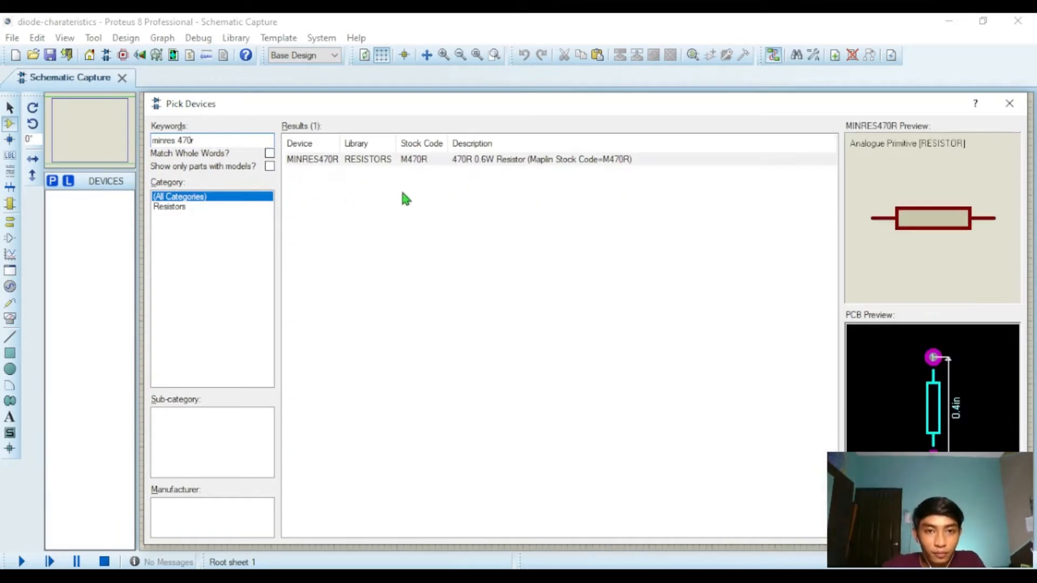
pyautogui.press('Return')
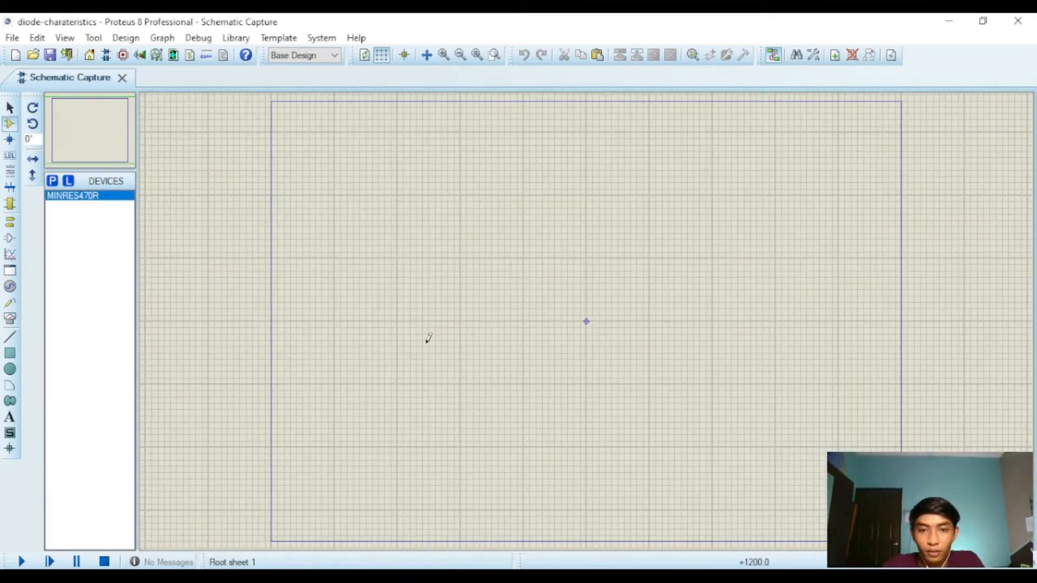
pyautogui.click(362, 226)
pyautogui.click(360, 232)
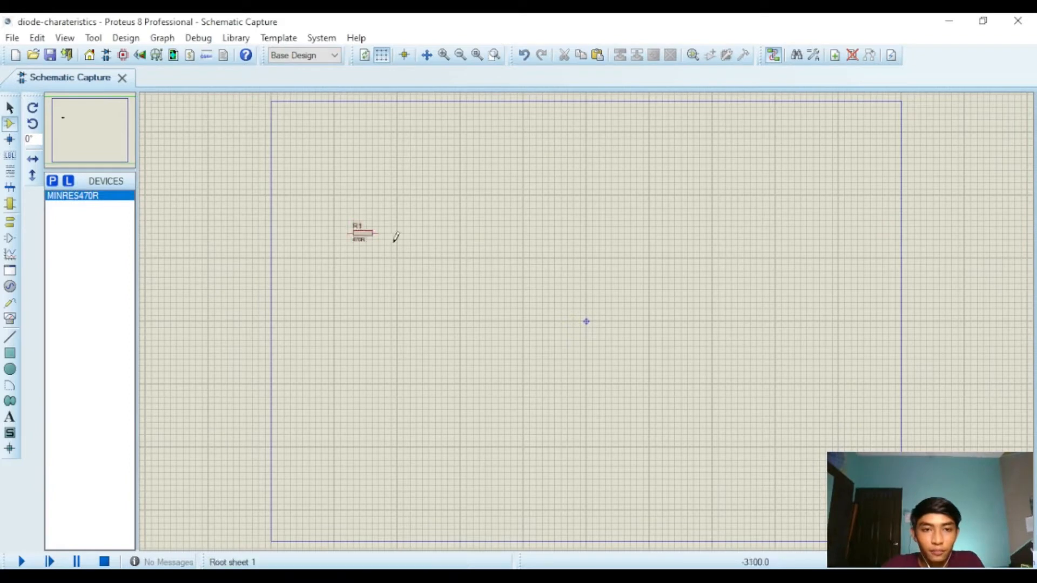
# Step: Find "diode 1n4007", pick the 1N4007 from the DIODE library and place it below and to the right of resistor R1
pyautogui.click(53, 181)
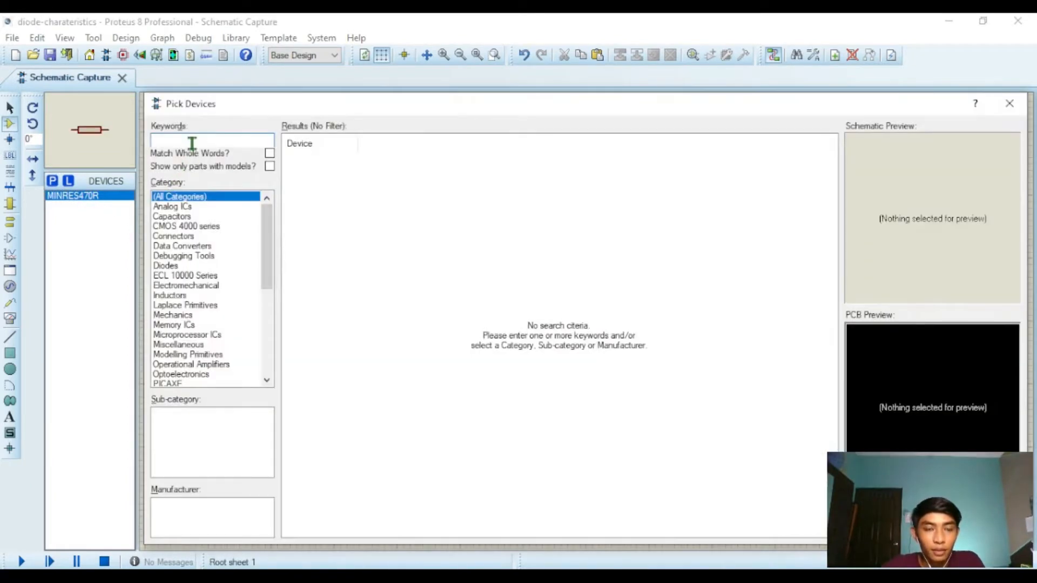
pyautogui.write('diode ')
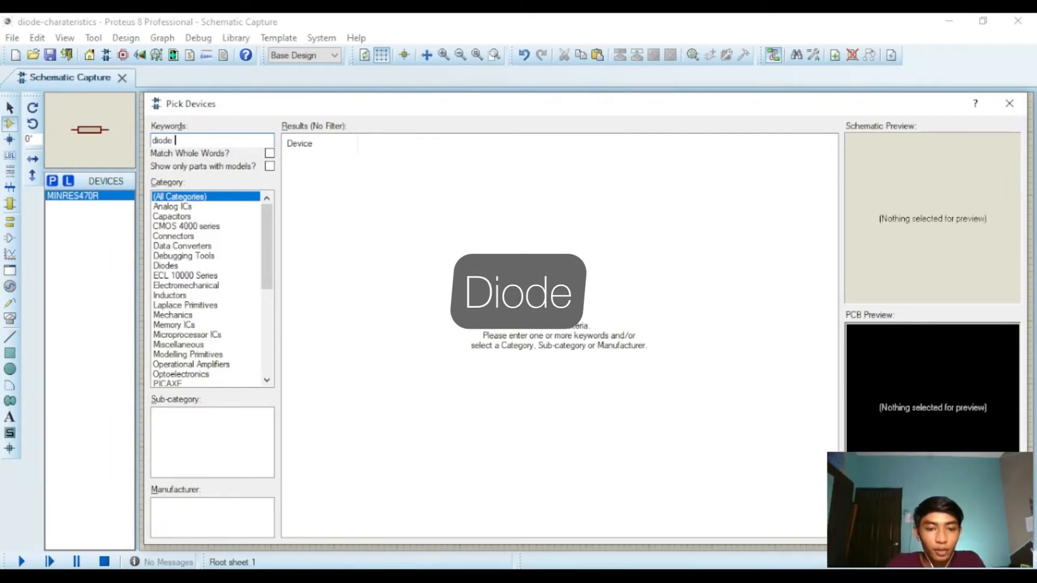
pyautogui.write('1n')
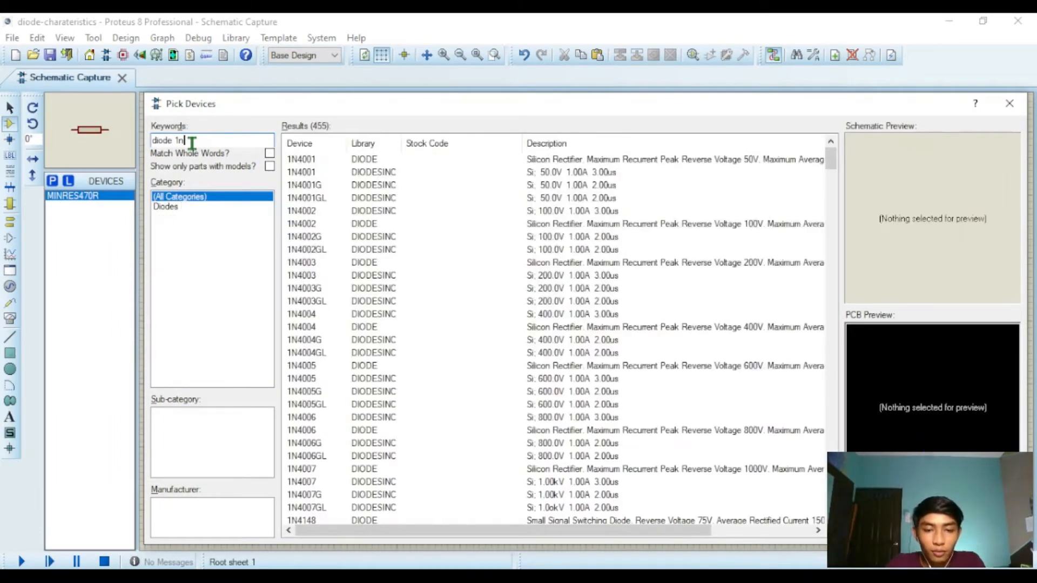
pyautogui.write('4007')
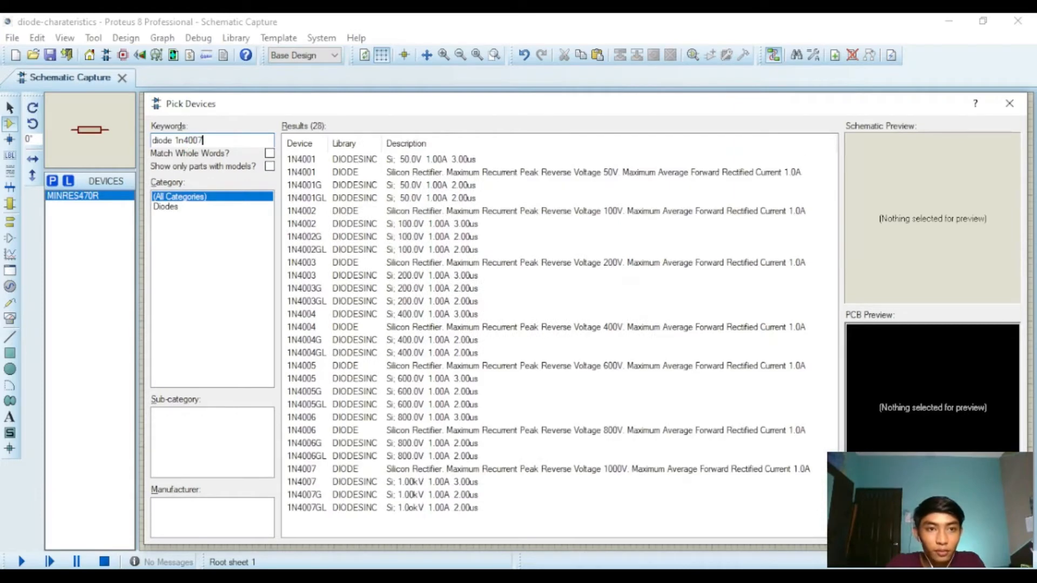
pyautogui.click(454, 171)
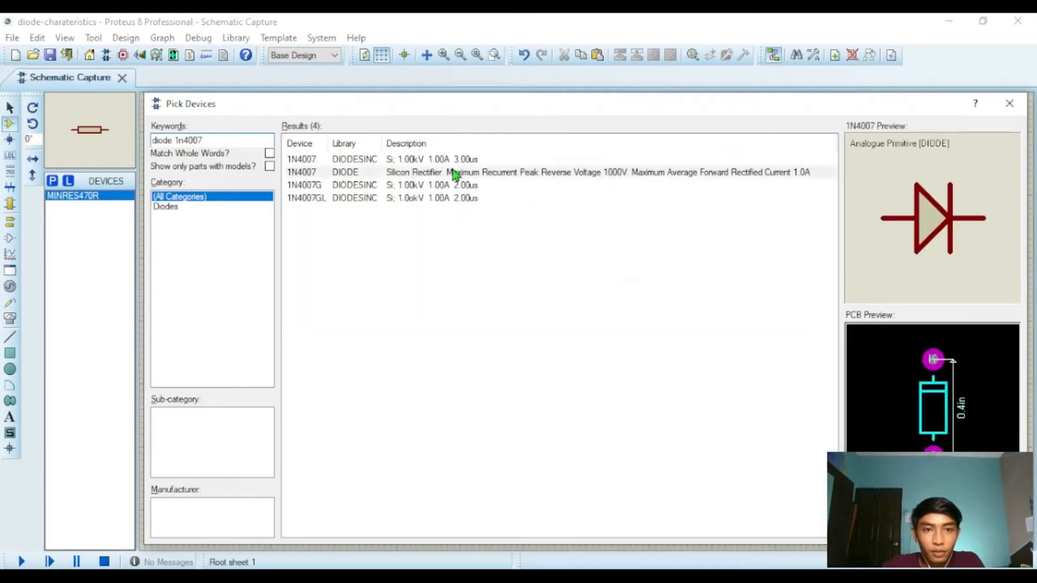
pyautogui.press('Return')
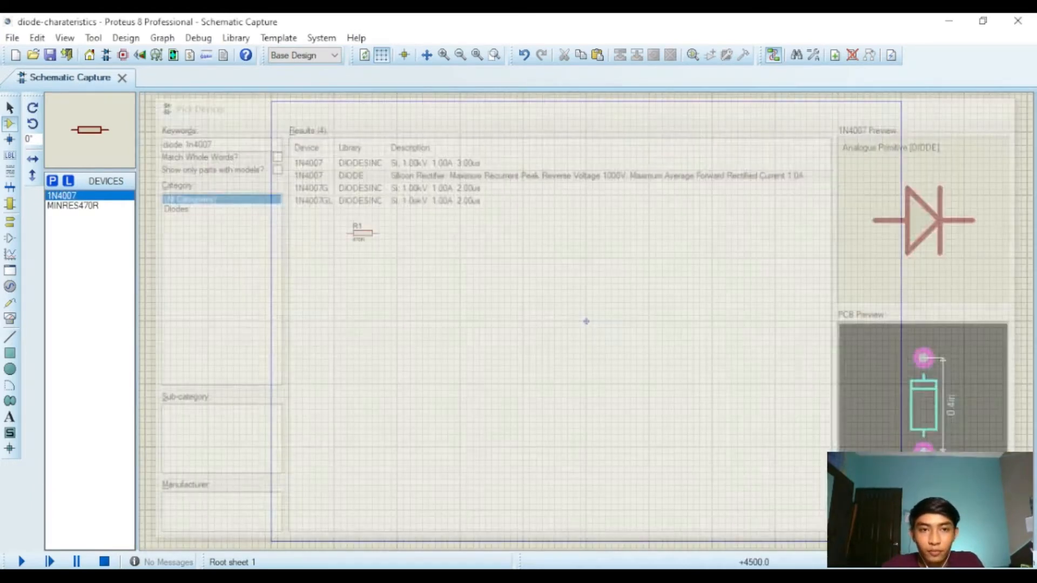
pyautogui.click(436, 278)
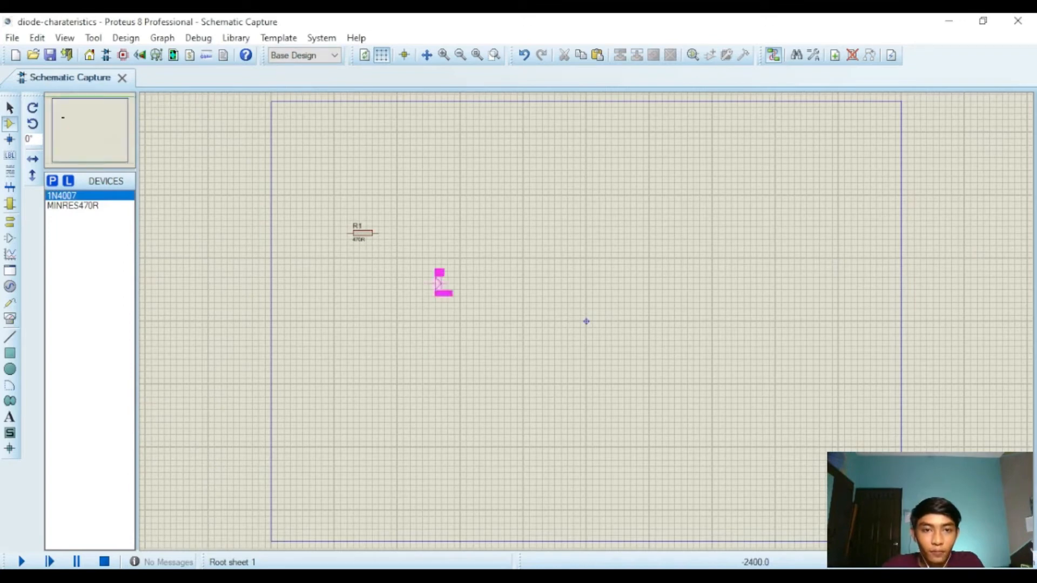
pyautogui.click(437, 279)
# Step: Place a GROUND terminal directly below diode D1
pyautogui.rightClick(437, 320)
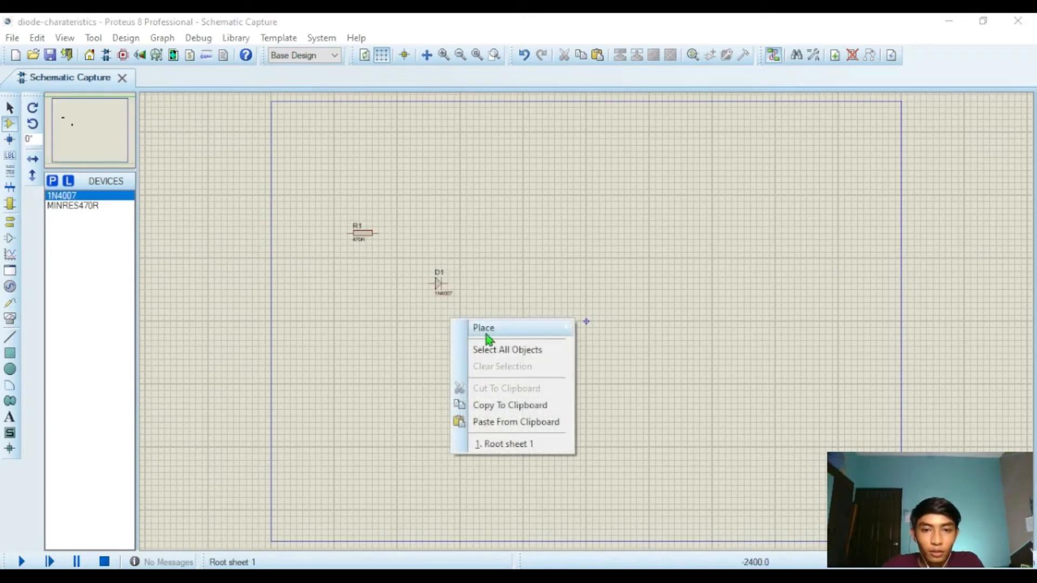
pyautogui.moveTo(488, 338)
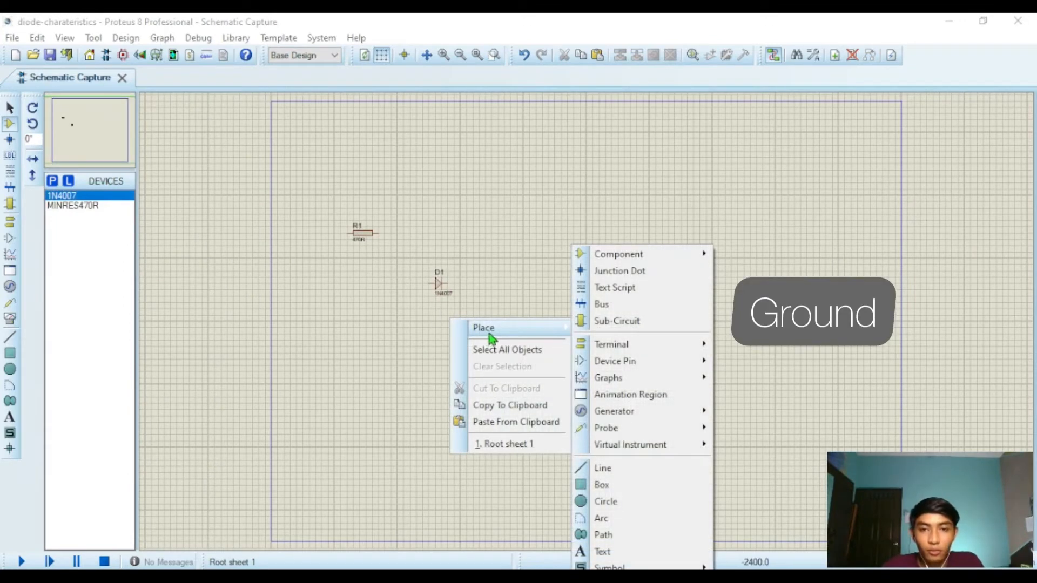
pyautogui.moveTo(599, 350)
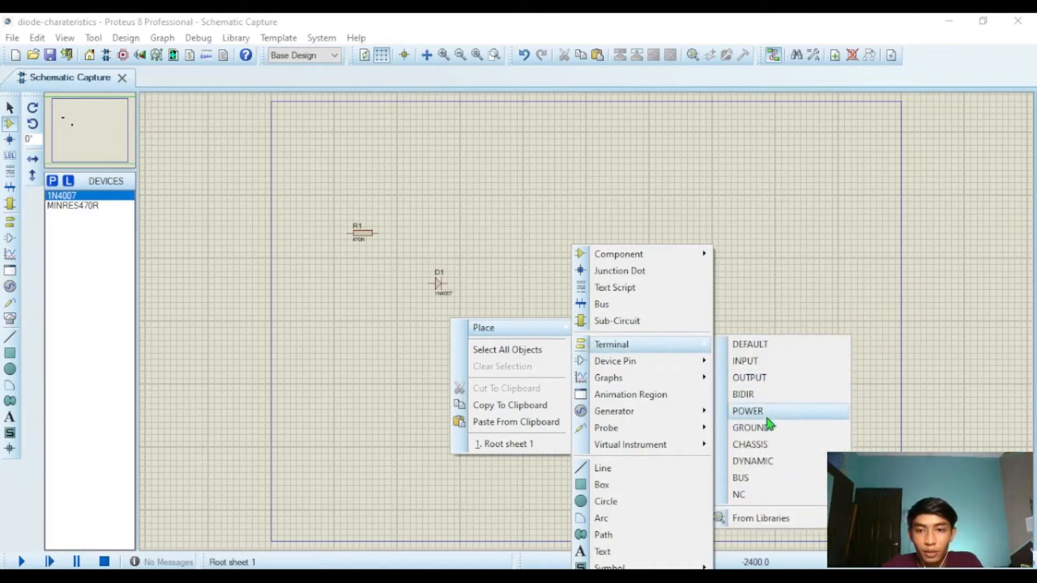
pyautogui.click(751, 428)
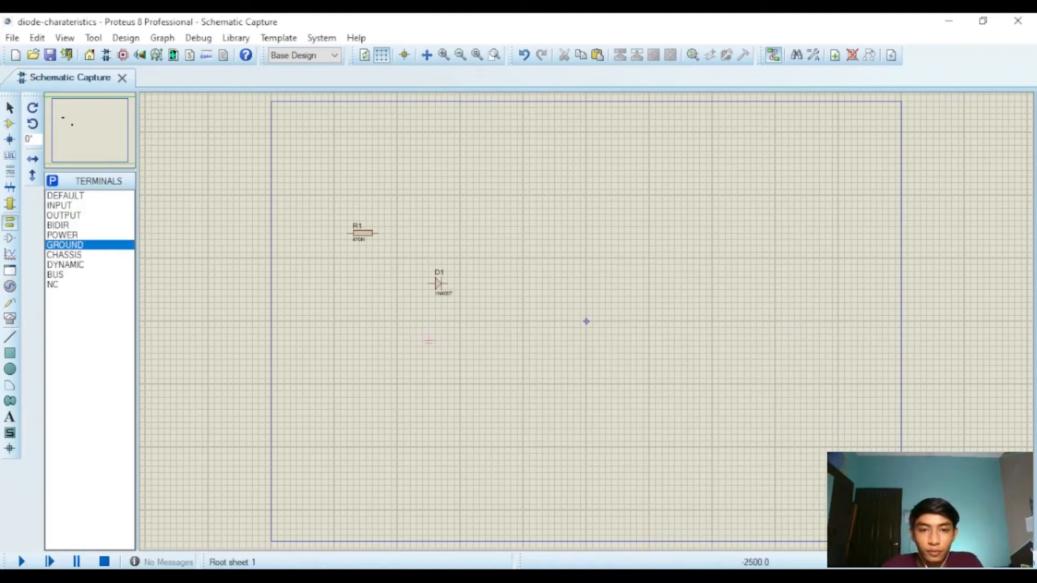
pyautogui.click(435, 342)
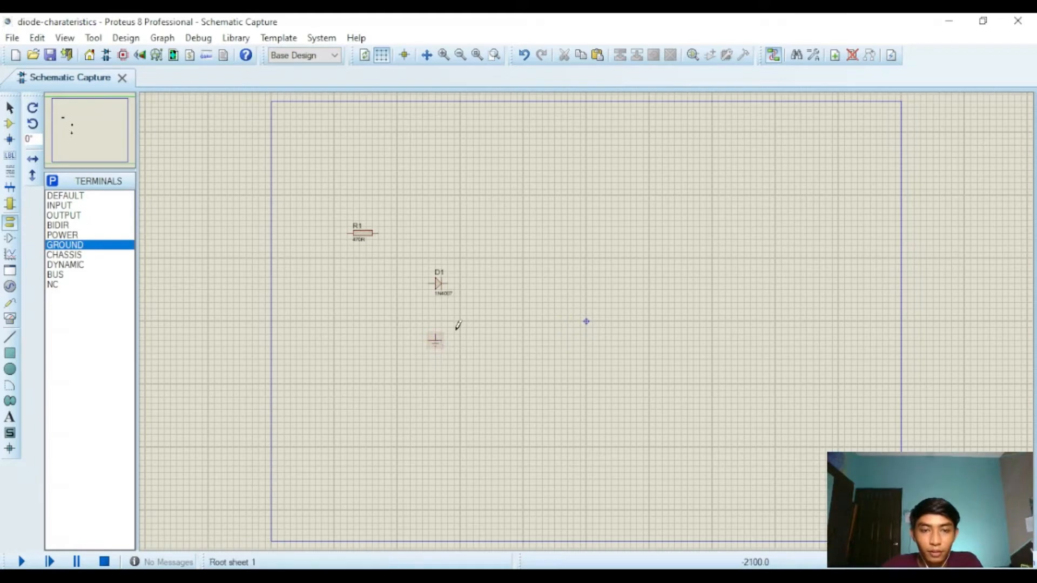
# Step: Rotate diode D1 clockwise so that it points down toward the ground terminal
pyautogui.scroll(1, 588, 316)
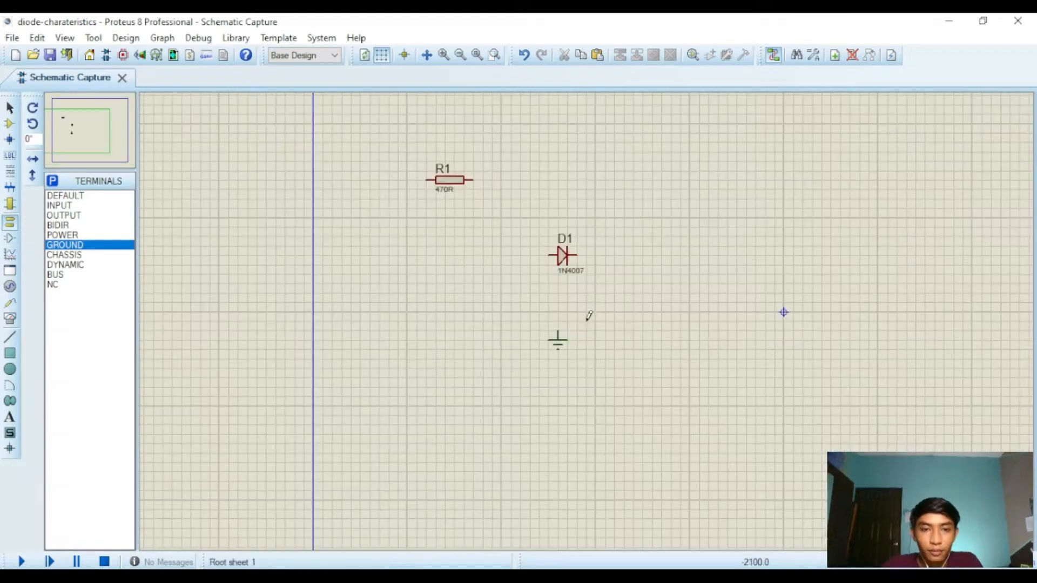
pyautogui.rightClick(573, 254)
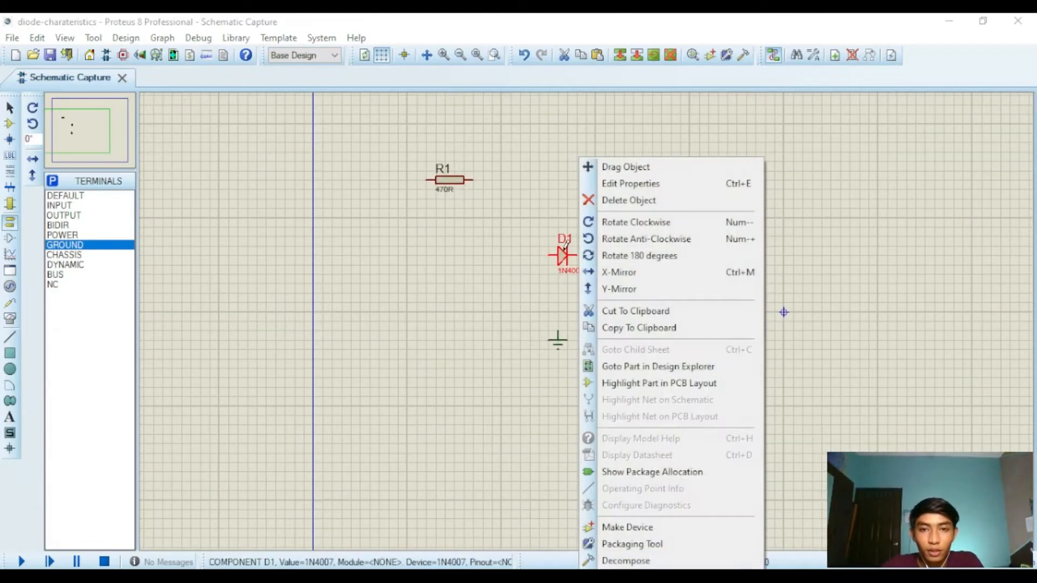
pyautogui.click(654, 228)
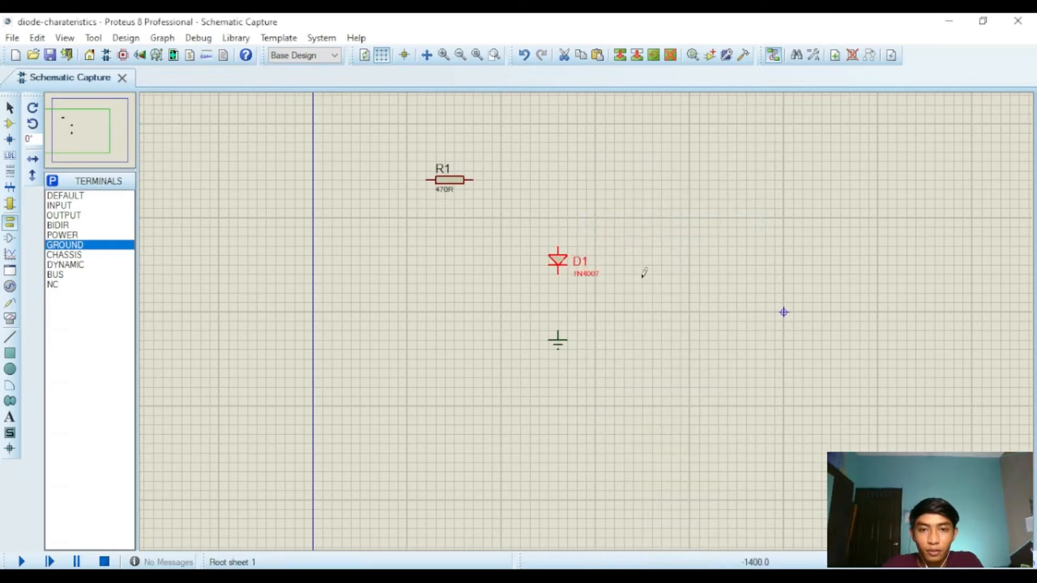
# Step: Wire the right end of R1 to the anode of D1, and the ground terminal to the diode's cathode
pyautogui.click(477, 179)
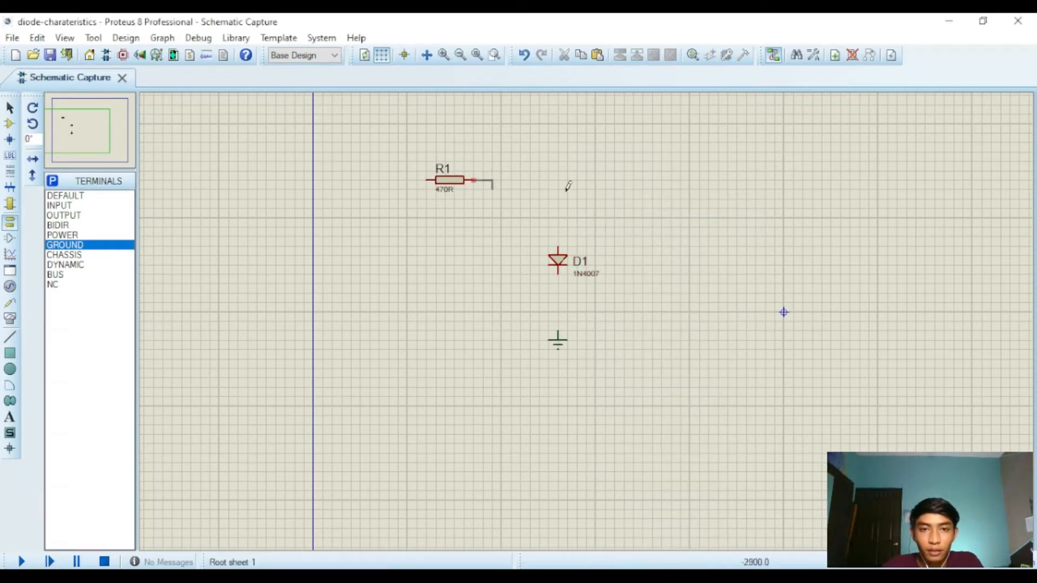
pyautogui.click(558, 247)
pyautogui.click(558, 334)
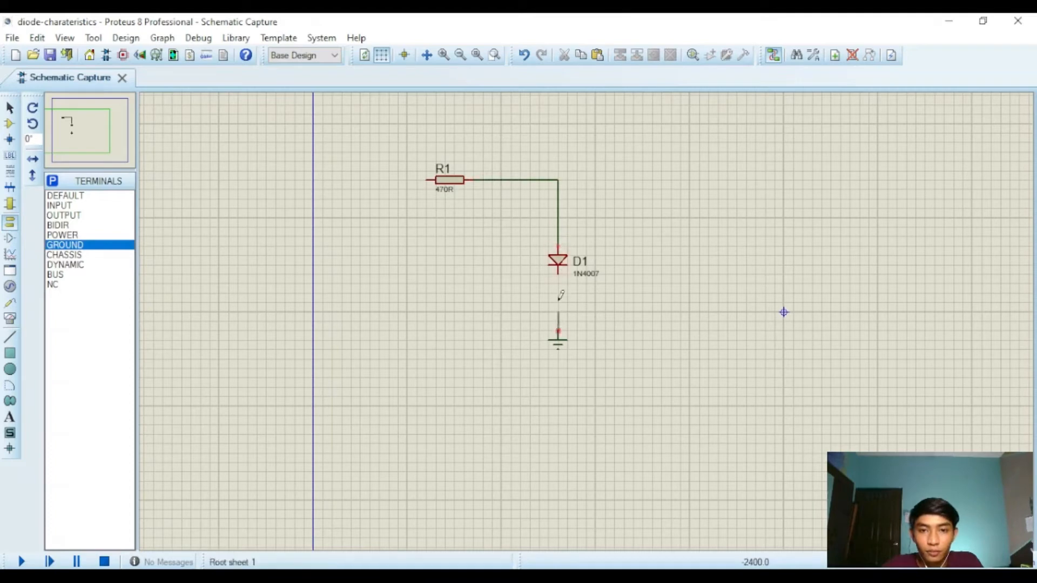
pyautogui.click(560, 273)
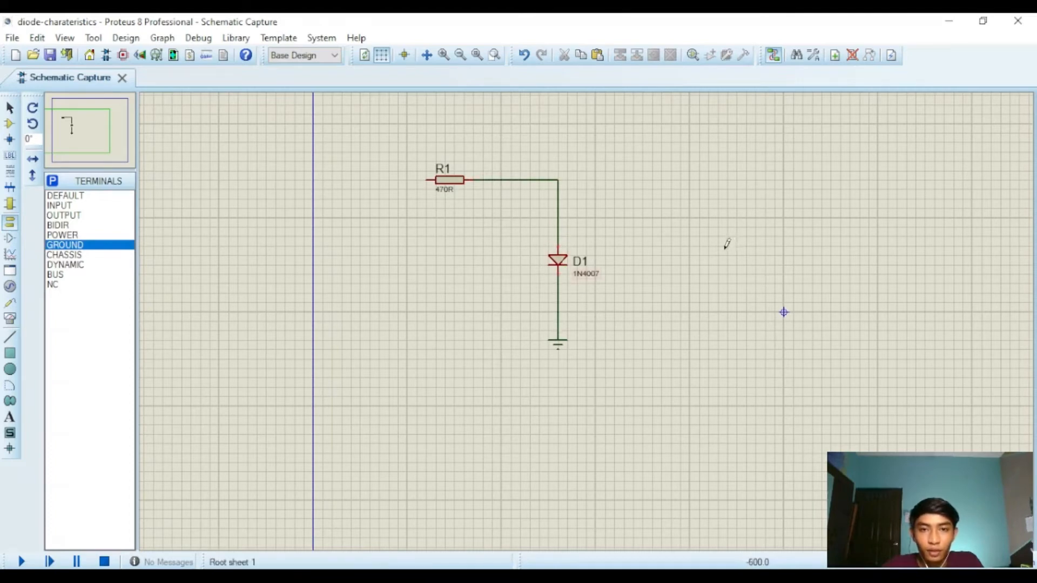
# Step: Place a text script reading "FORWARD BIAS" on the schematic, just left of diode D1
pyautogui.rightClick(479, 246)
pyautogui.moveTo(506, 261)
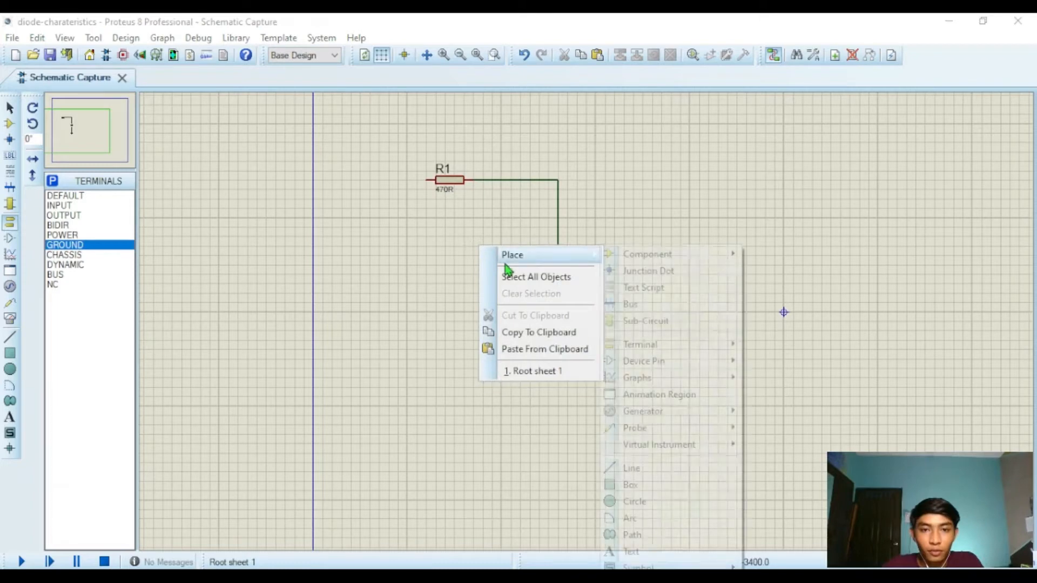
pyautogui.click(665, 284)
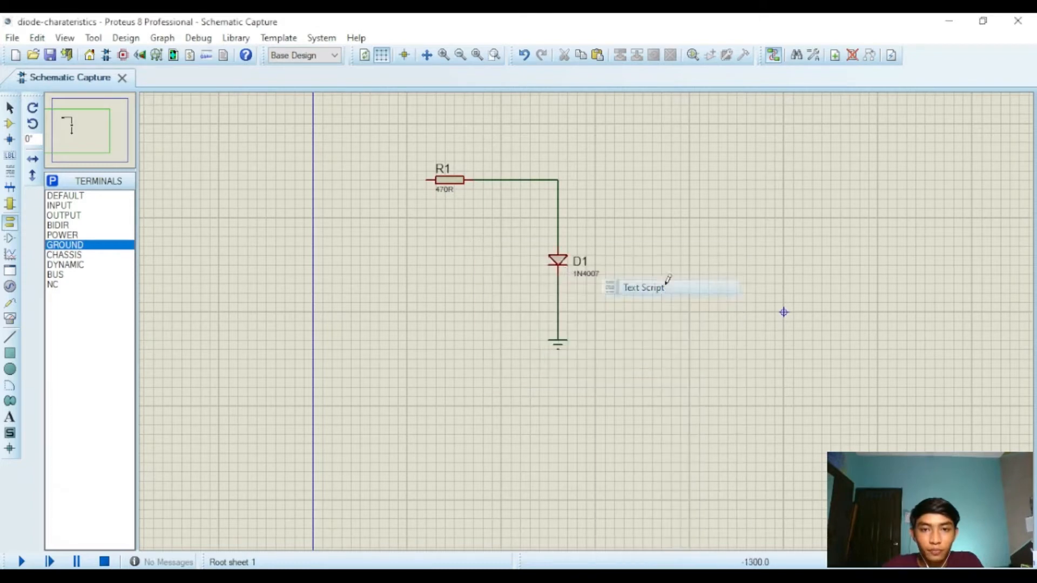
pyautogui.click(452, 249)
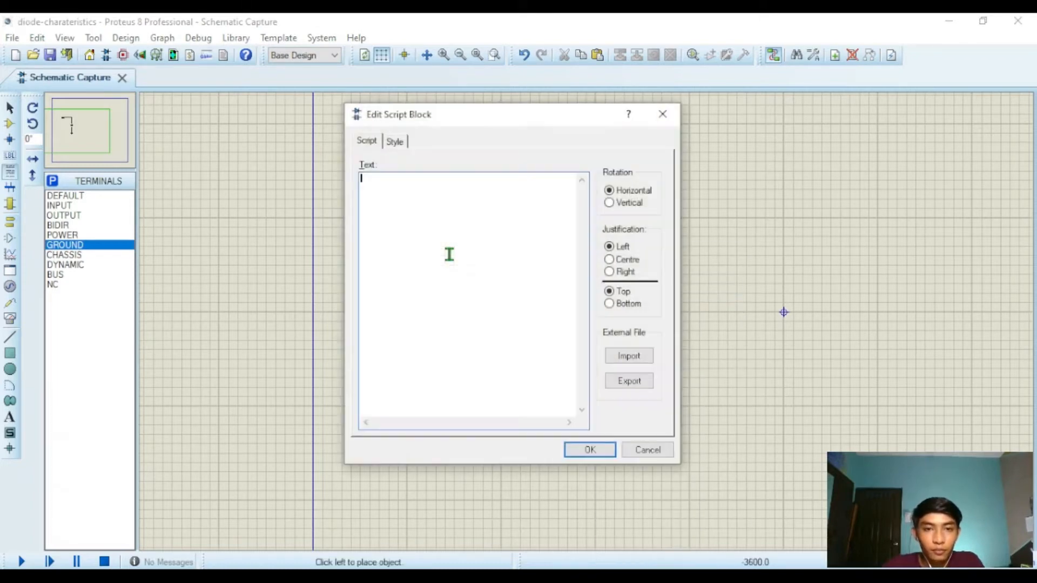
pyautogui.write('FORWARD BIAS')
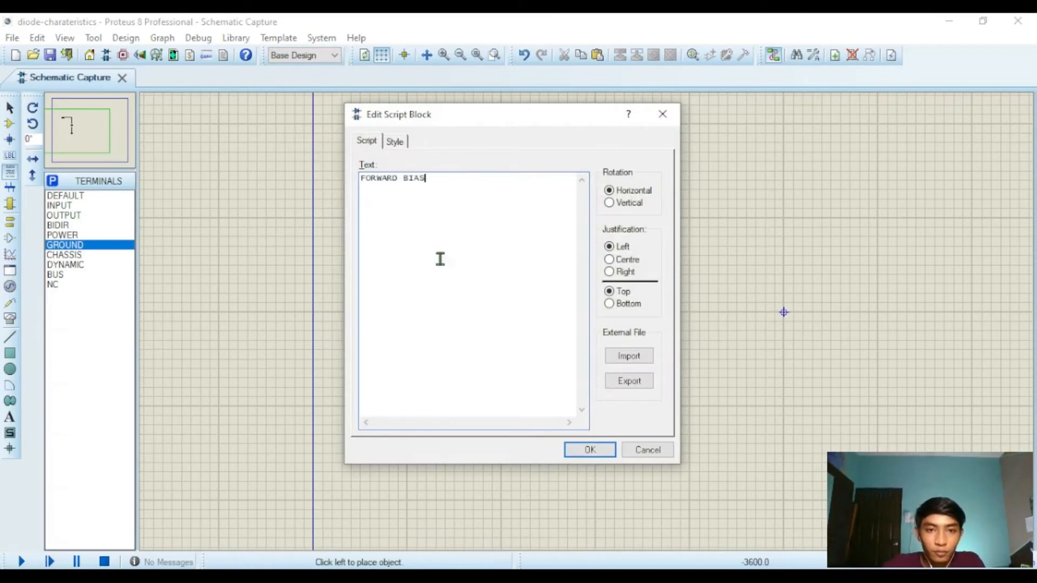
pyautogui.click(594, 450)
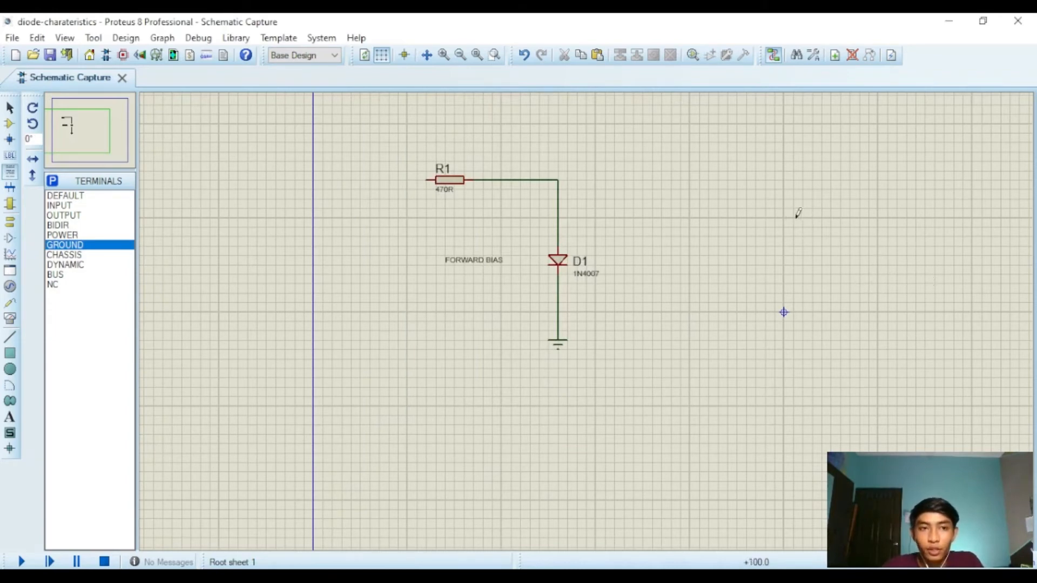
# Step: Place a second MINRES470R resistor in the empty area right of the forward bias circuit, level with R1
pyautogui.click(9, 123)
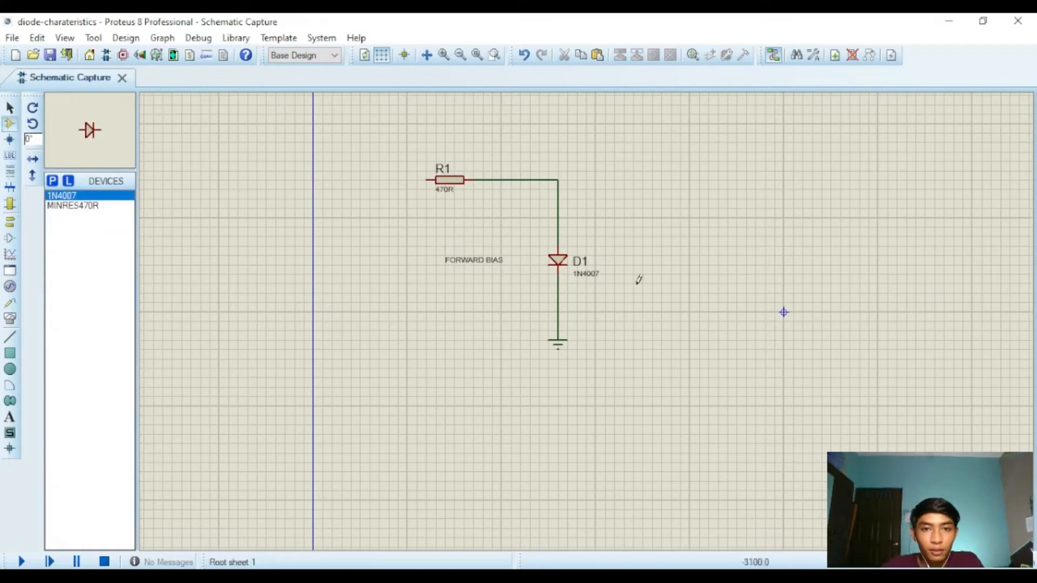
pyautogui.press('F5')
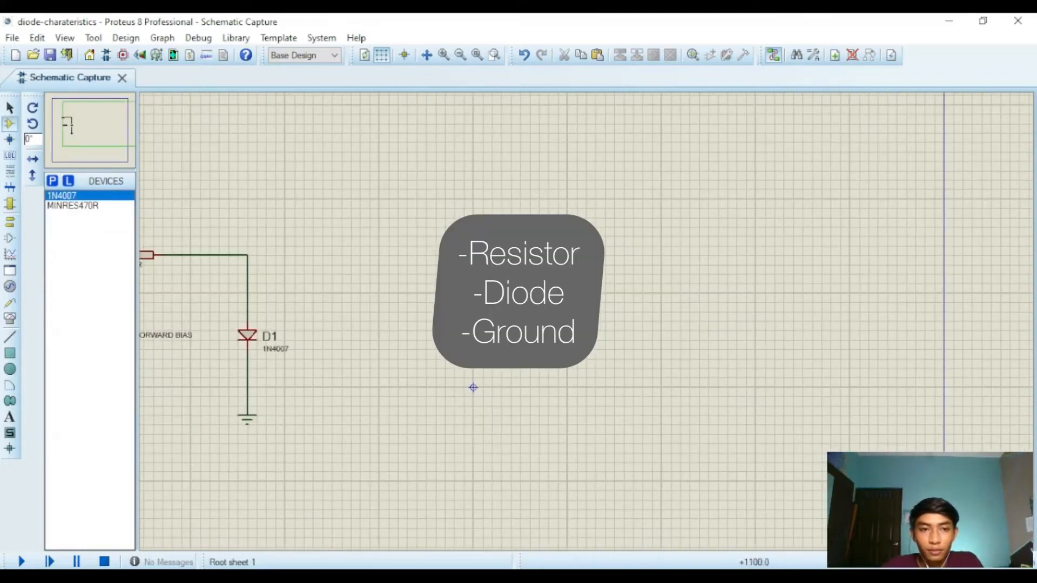
pyautogui.press('F7')
pyautogui.press('F6')
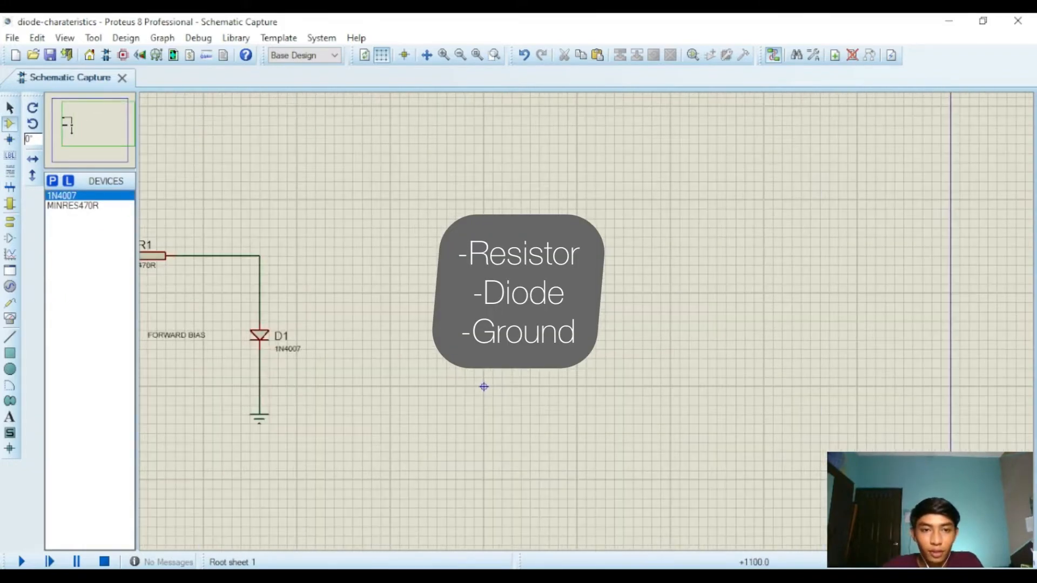
pyautogui.click(84, 196)
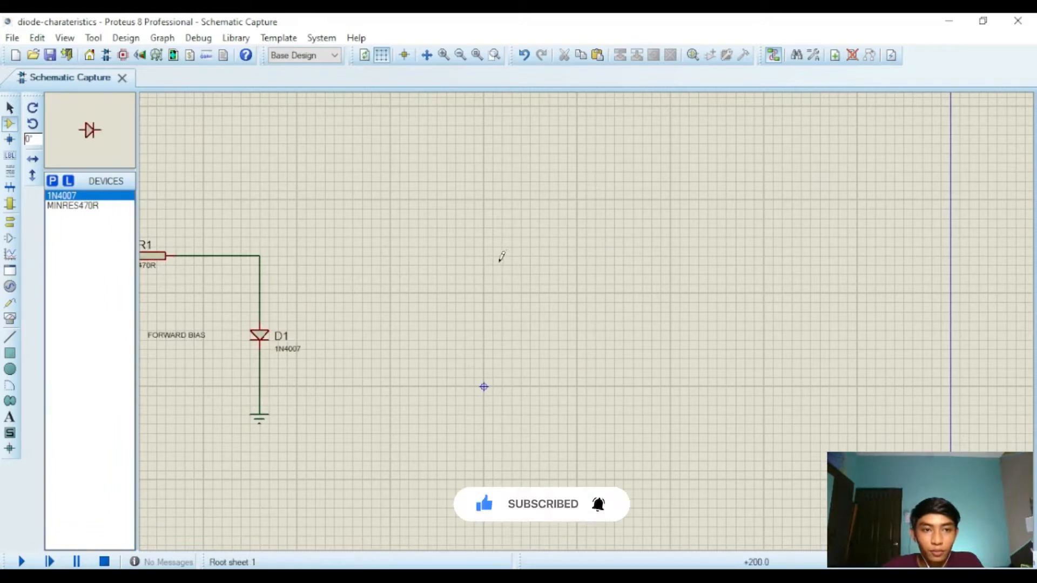
pyautogui.click(100, 207)
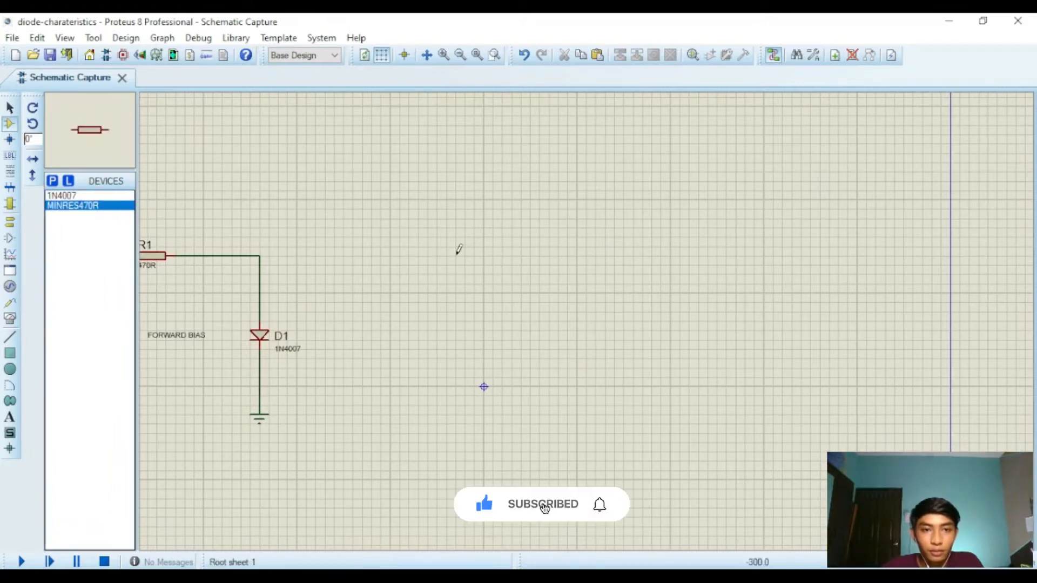
pyautogui.click(507, 253)
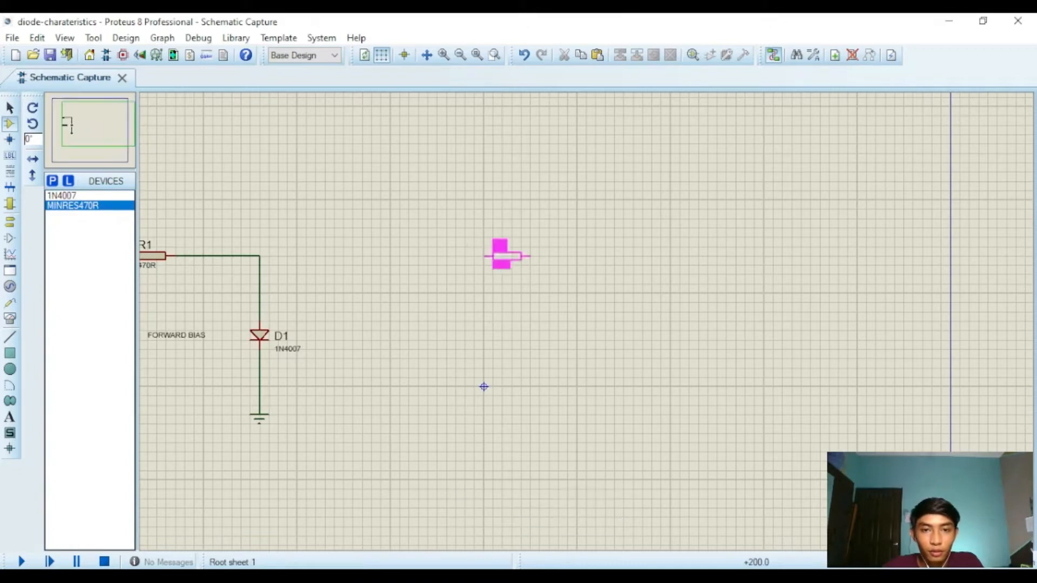
pyautogui.click(508, 253)
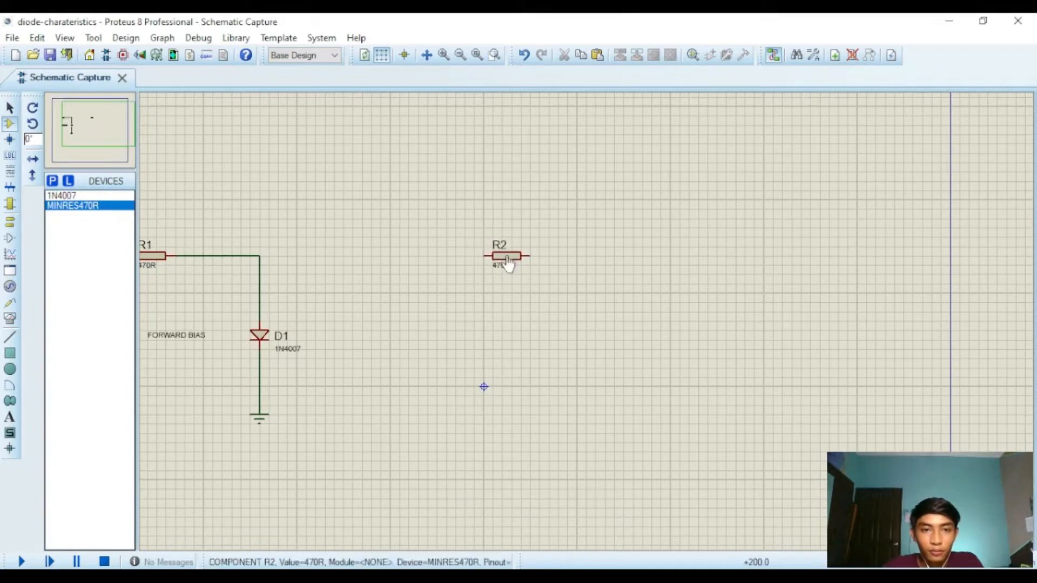
# Step: Place a second 1N4007 diode below and to the right of resistor R2
pyautogui.click(100, 196)
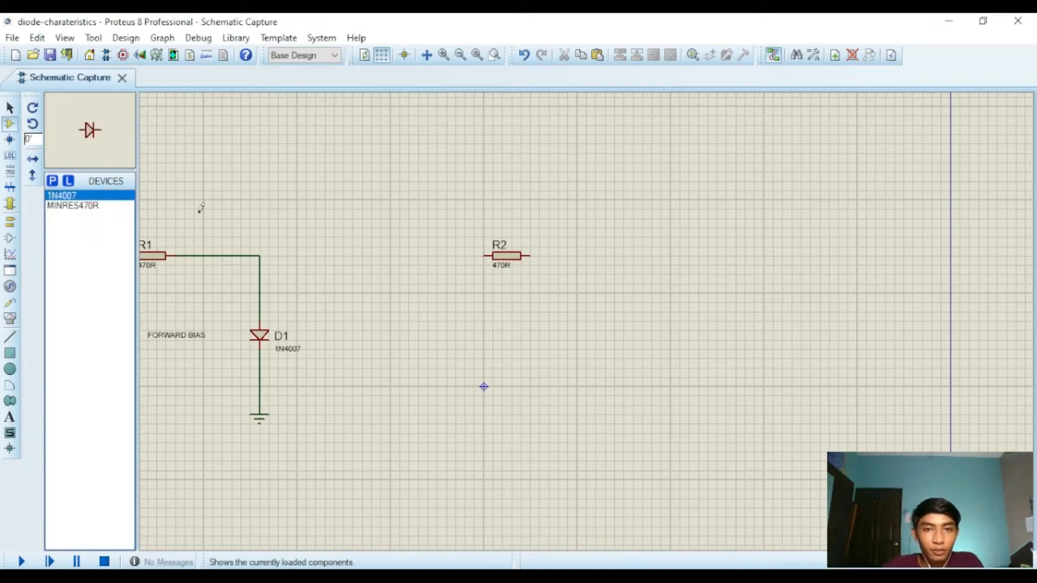
pyautogui.click(599, 320)
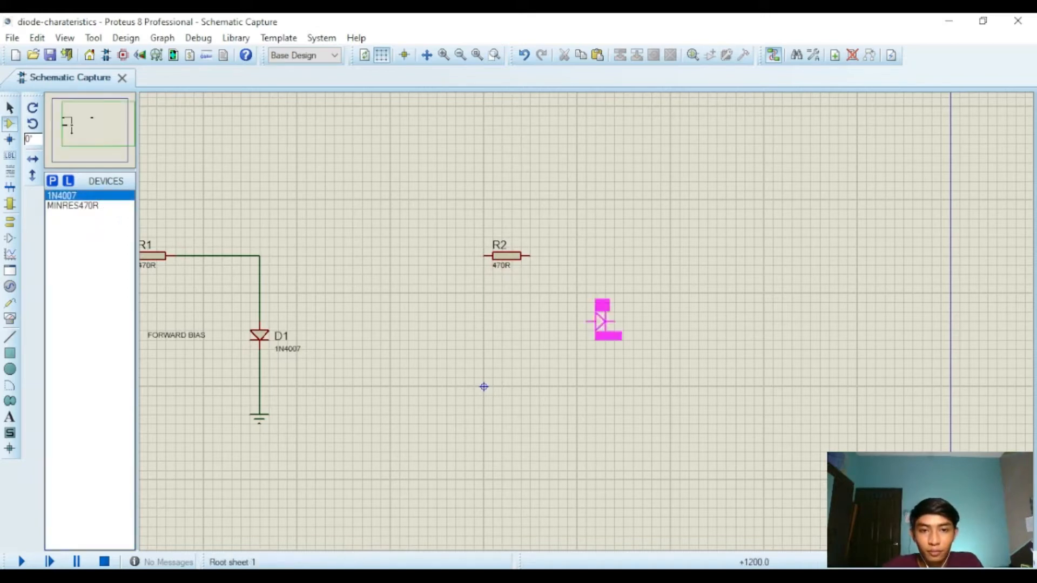
pyautogui.click(600, 322)
# Step: Place a GROUND terminal directly below diode D2, level with the first circuit's ground
pyautogui.rightClick(595, 374)
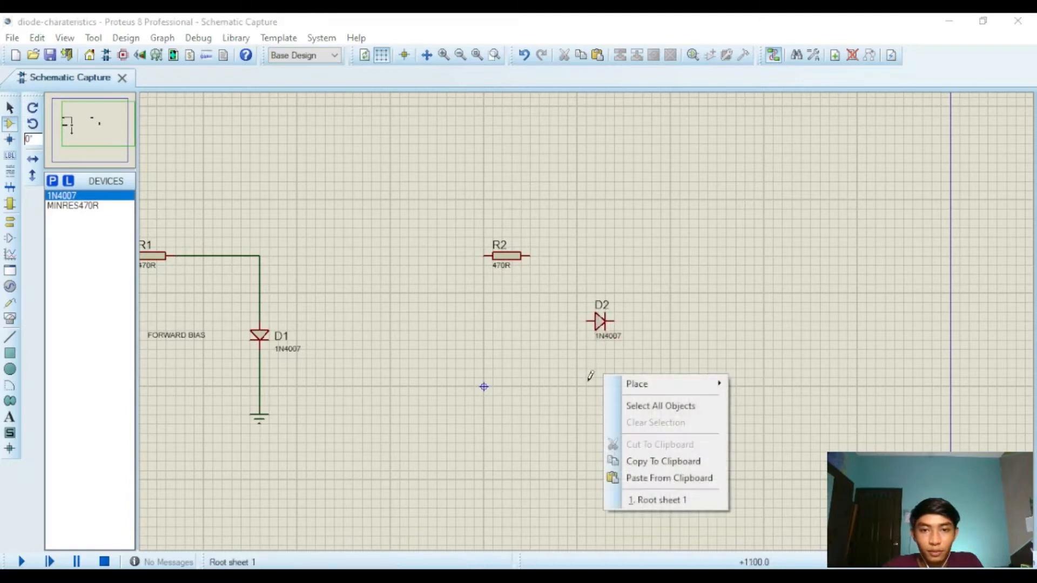
pyautogui.moveTo(655, 392)
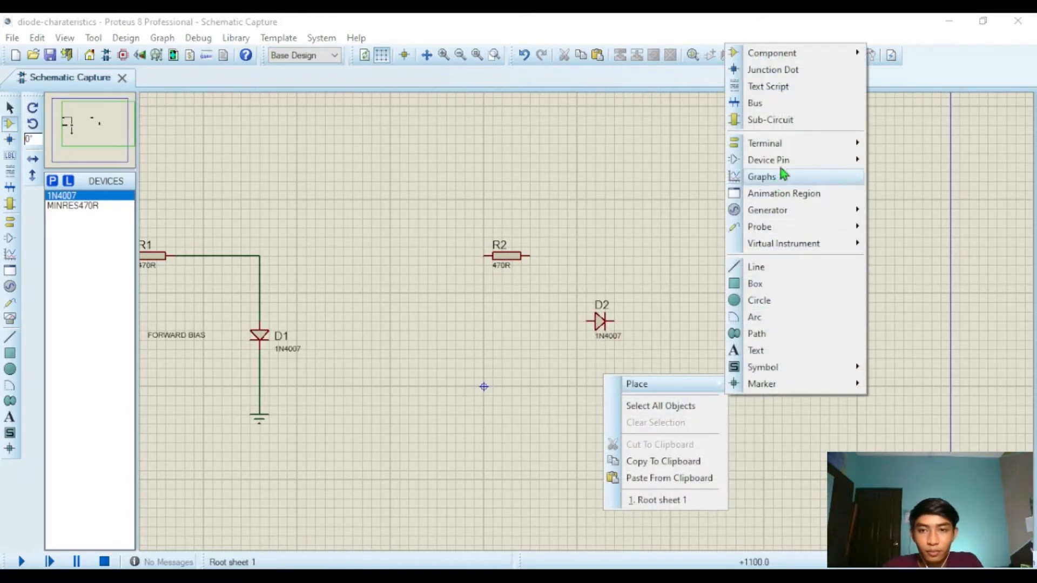
pyautogui.moveTo(780, 150)
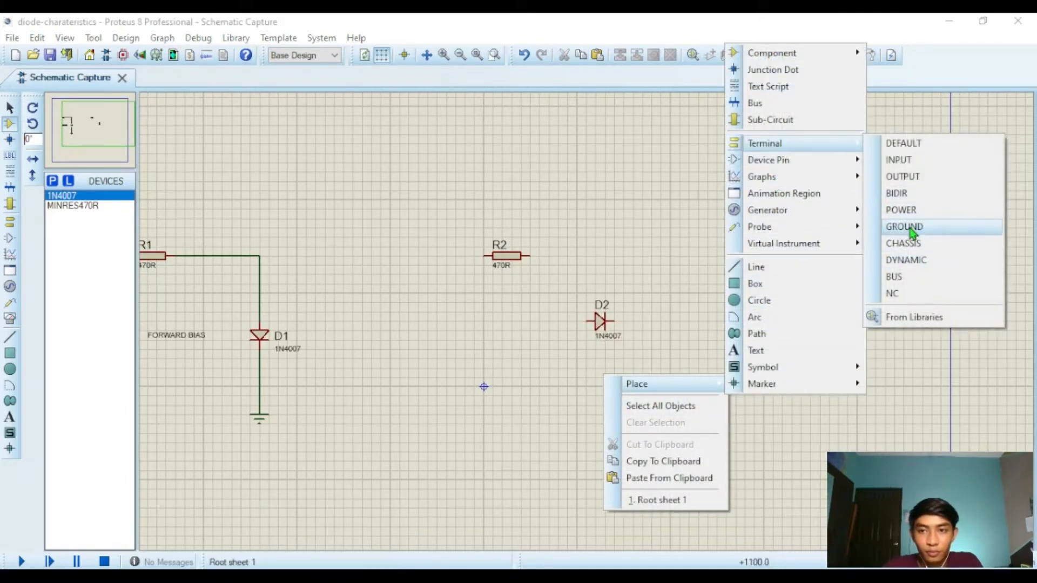
pyautogui.click(905, 227)
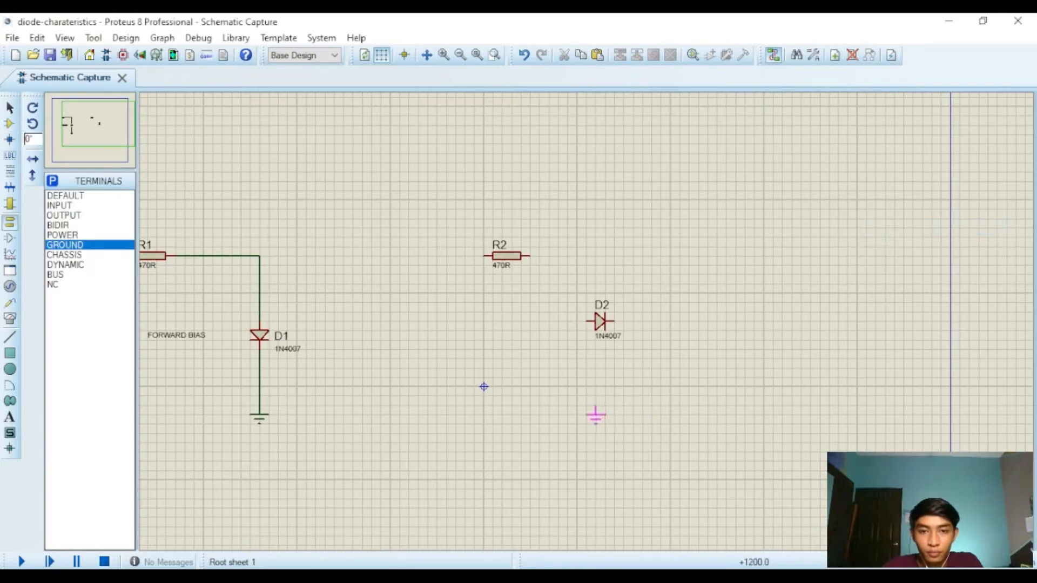
pyautogui.click(595, 416)
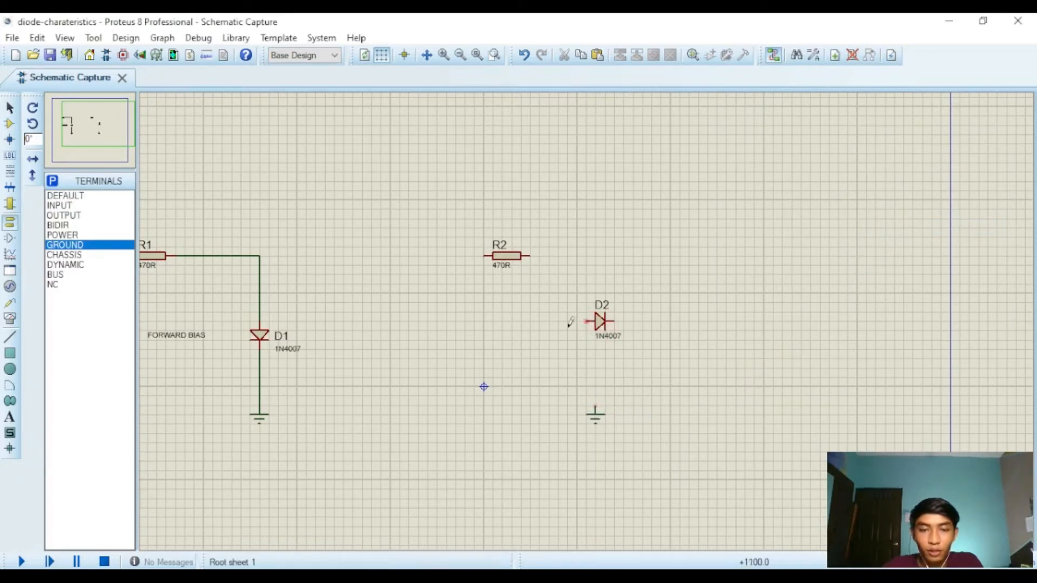
# Step: Rotate diode D2 anti-clockwise to point up, and wire R2's right end to its cathode and its anode to the ground terminal
pyautogui.rightClick(604, 319)
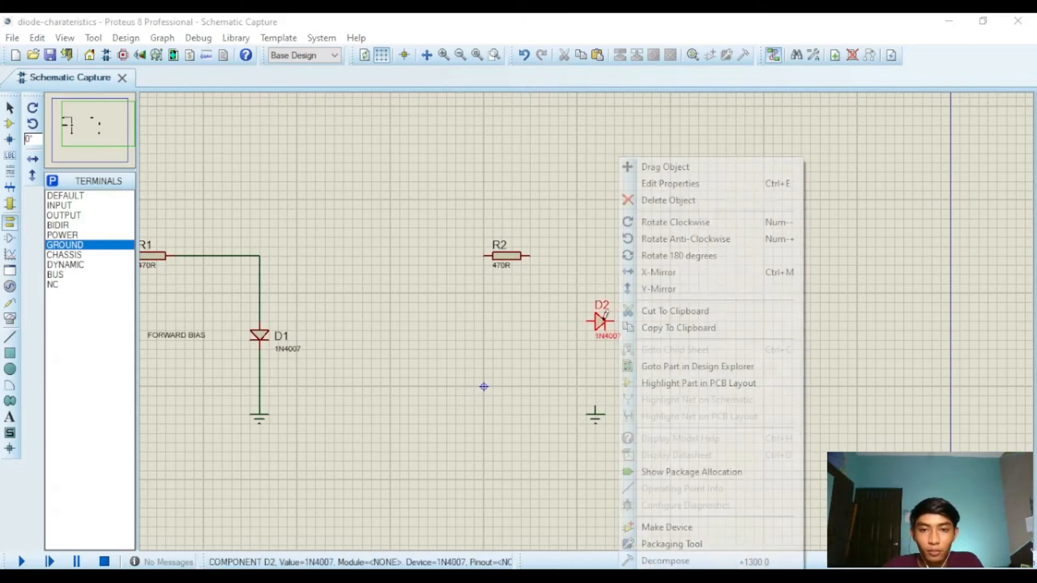
pyautogui.click(683, 241)
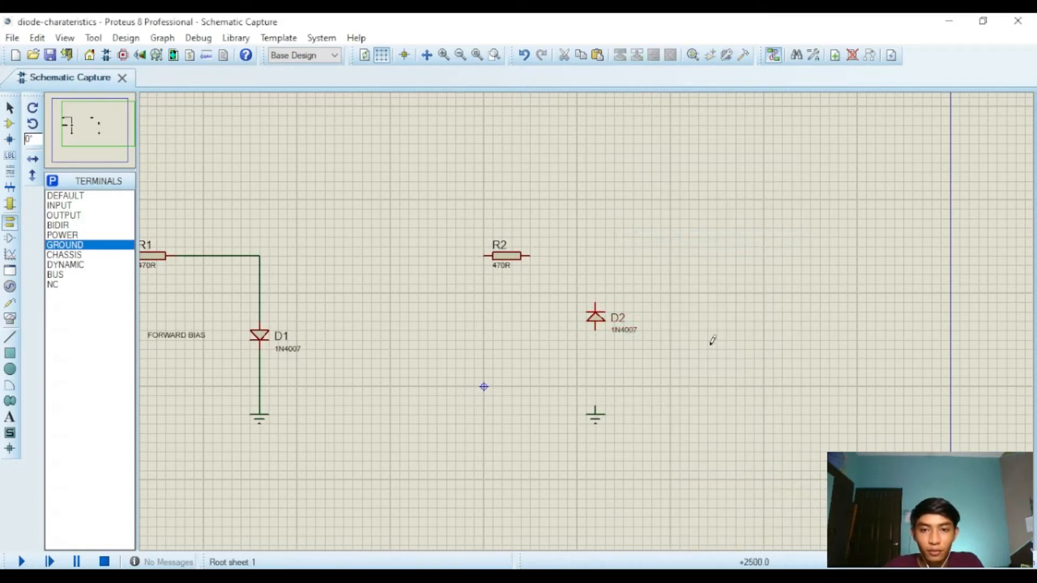
pyautogui.click(532, 255)
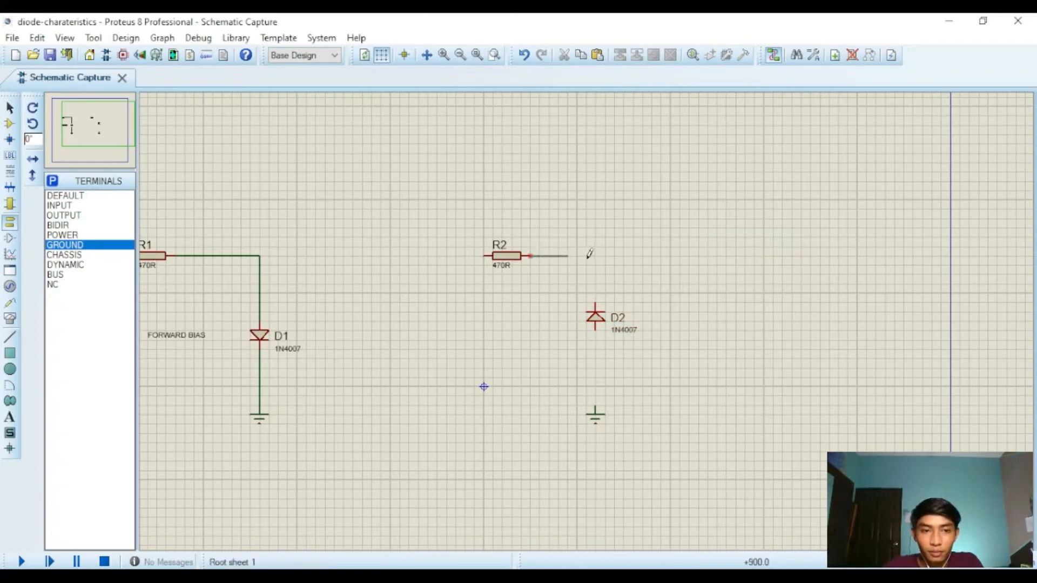
pyautogui.click(596, 301)
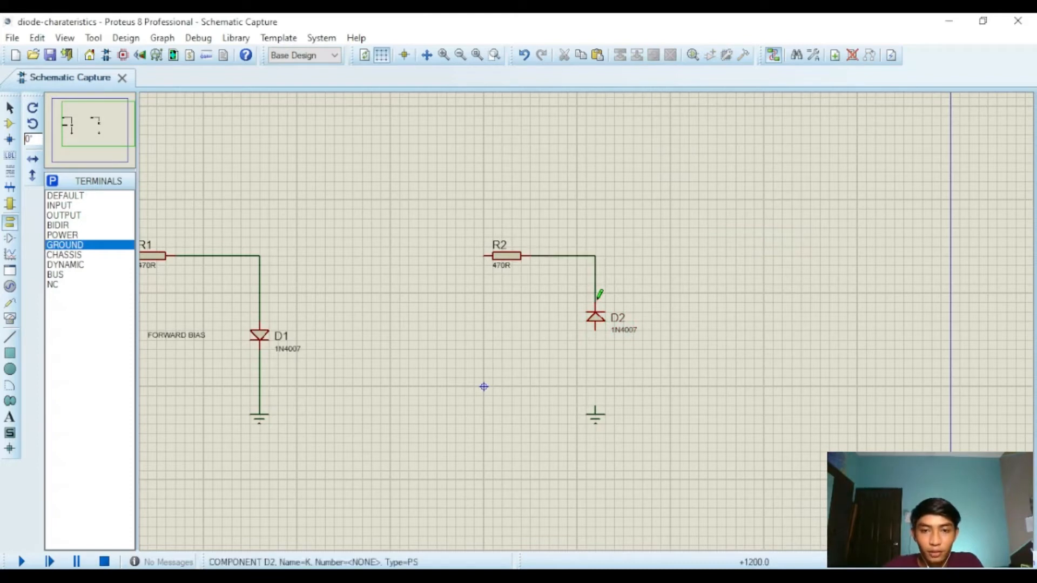
pyautogui.click(595, 330)
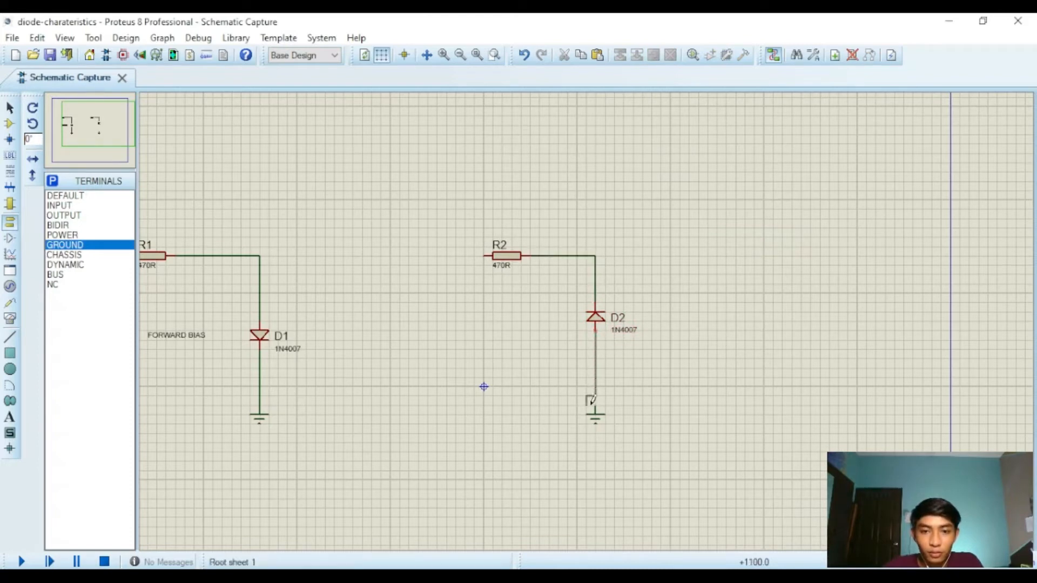
pyautogui.click(595, 407)
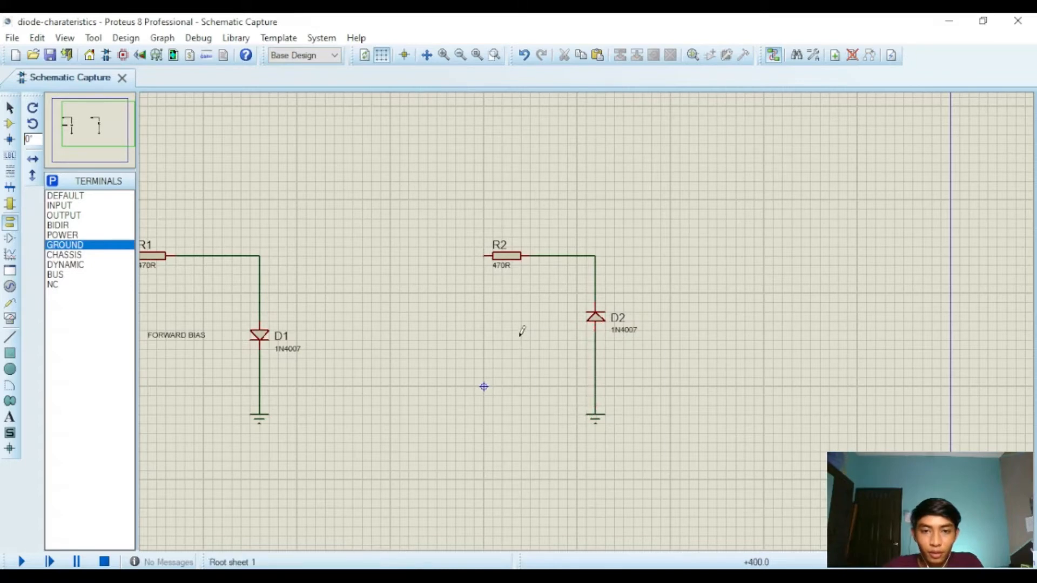
# Step: Place a text script reading "REVERSE BIAS" on the schematic, just left of diode D2
pyautogui.rightClick(537, 332)
pyautogui.moveTo(567, 339)
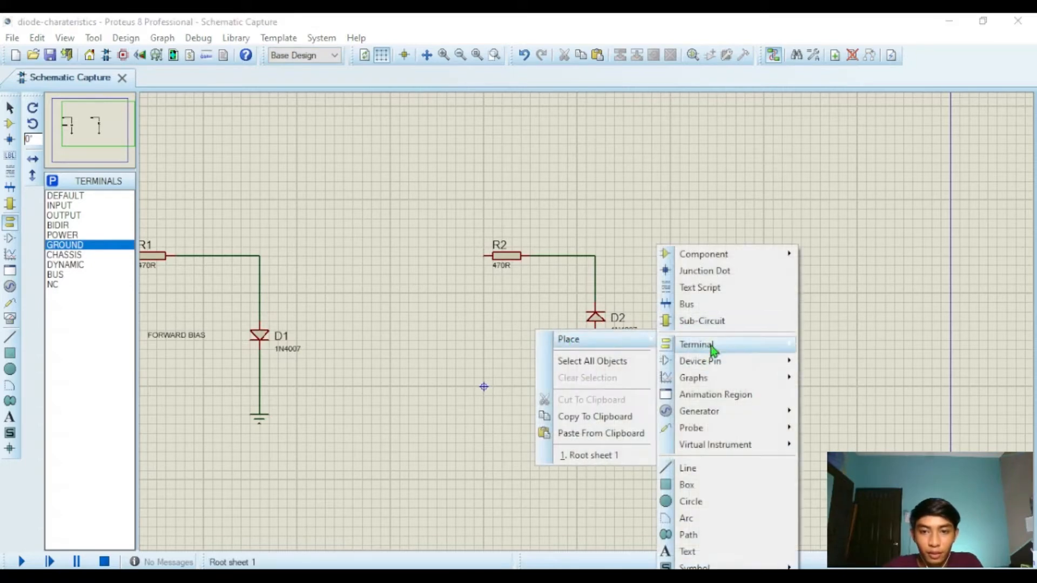
pyautogui.click(702, 288)
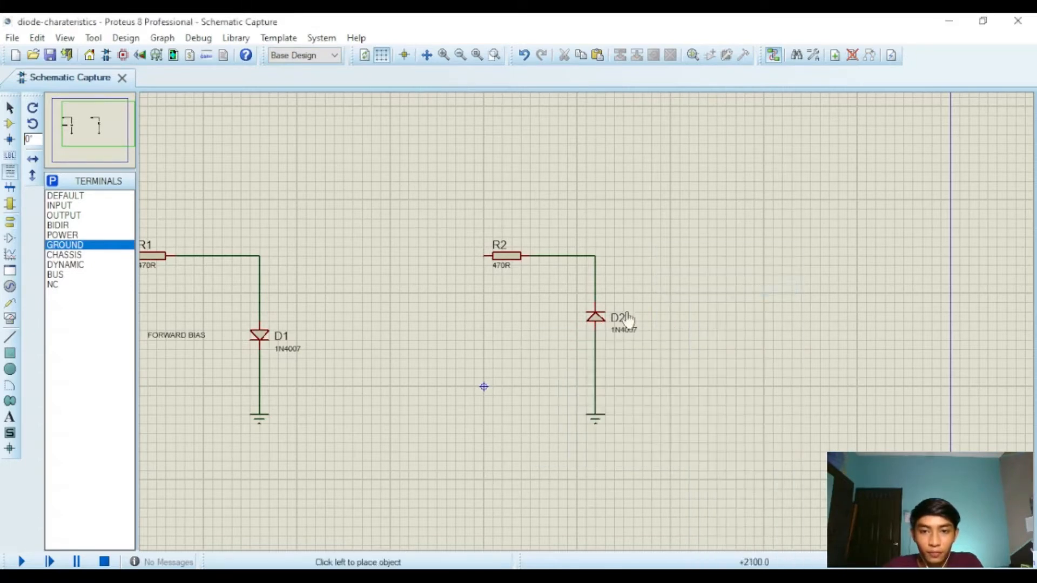
pyautogui.click(519, 316)
pyautogui.write('R')
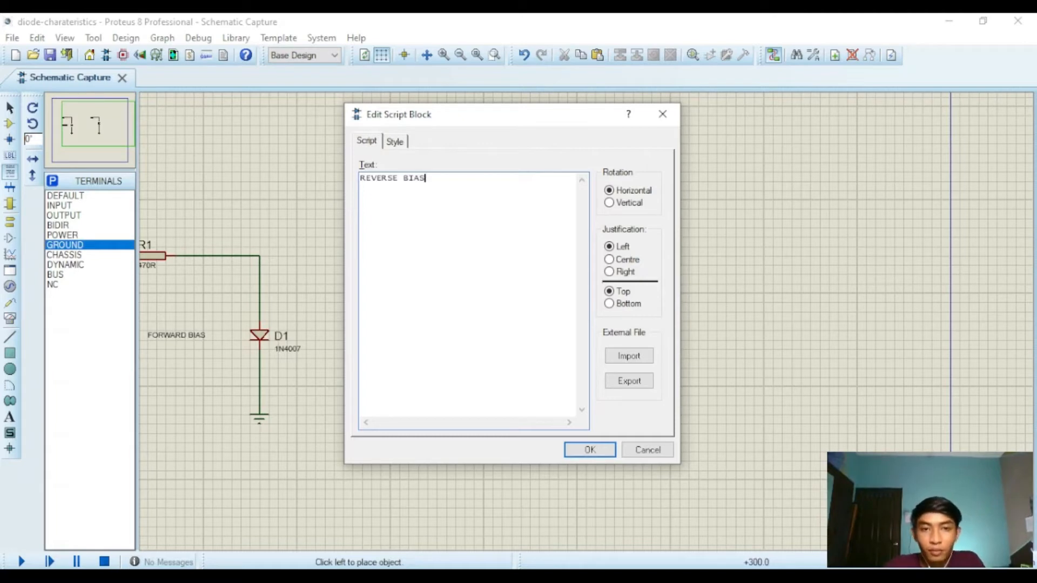
pyautogui.write('EVERSE BIAS')
pyautogui.click(591, 449)
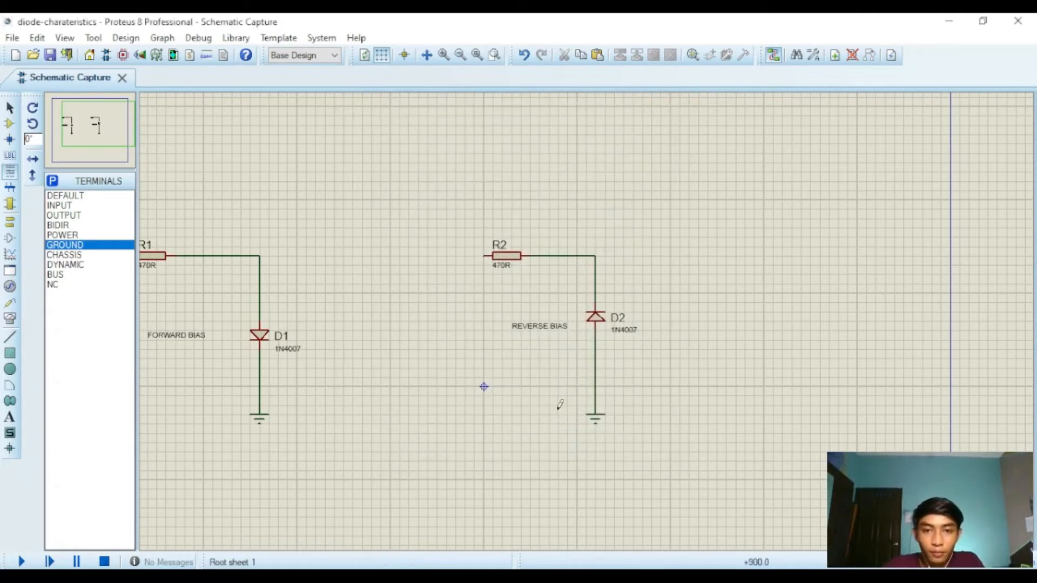
# Step: Change the part value of resistor R2 in the reverse bias circuit to 1k
pyautogui.scroll(-1, 717, 402)
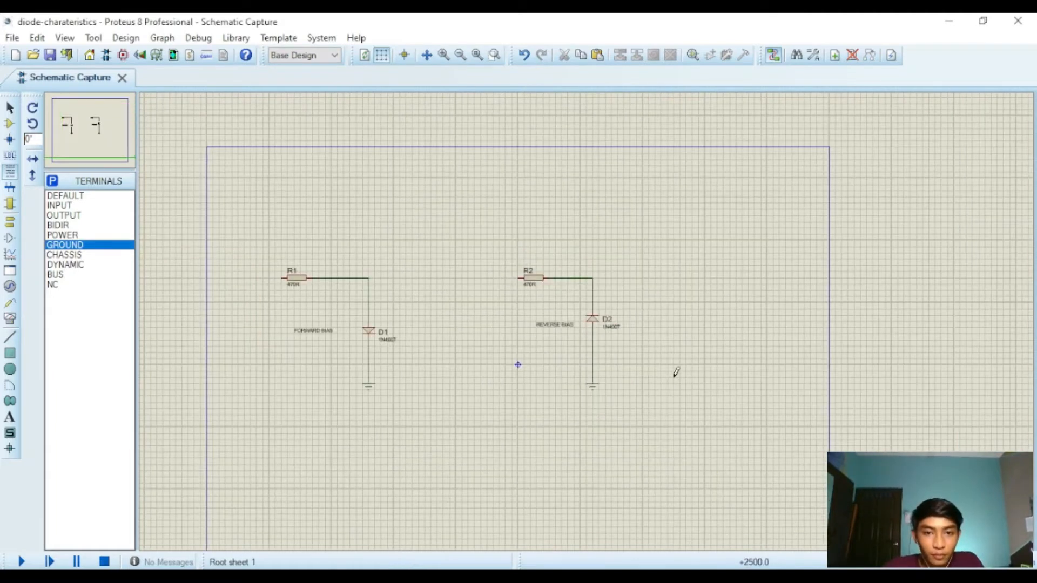
pyautogui.scroll(1, 586, 317)
pyautogui.scroll(-1, 491, 322)
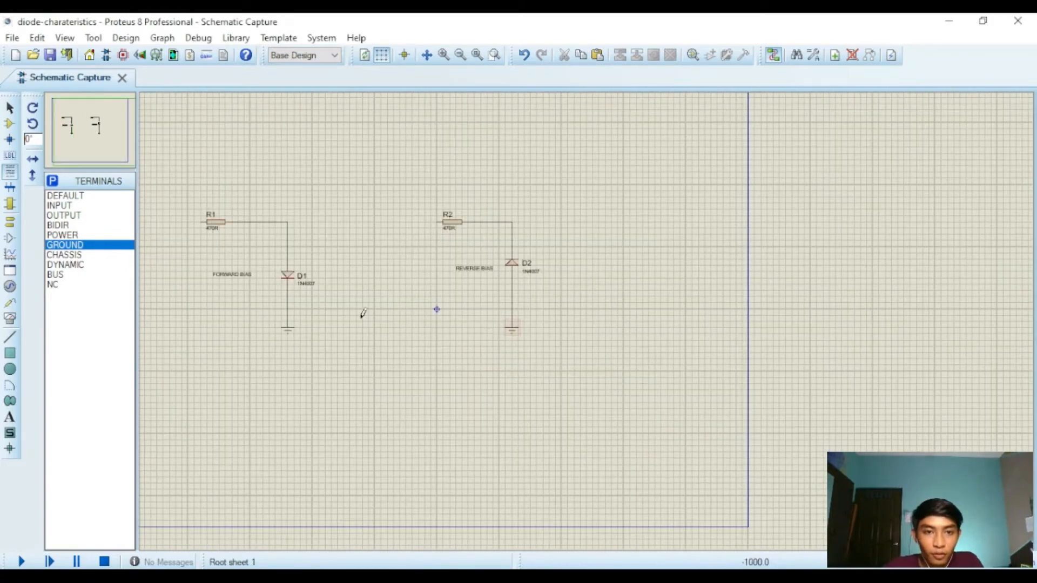
pyautogui.scroll(1, 327, 295)
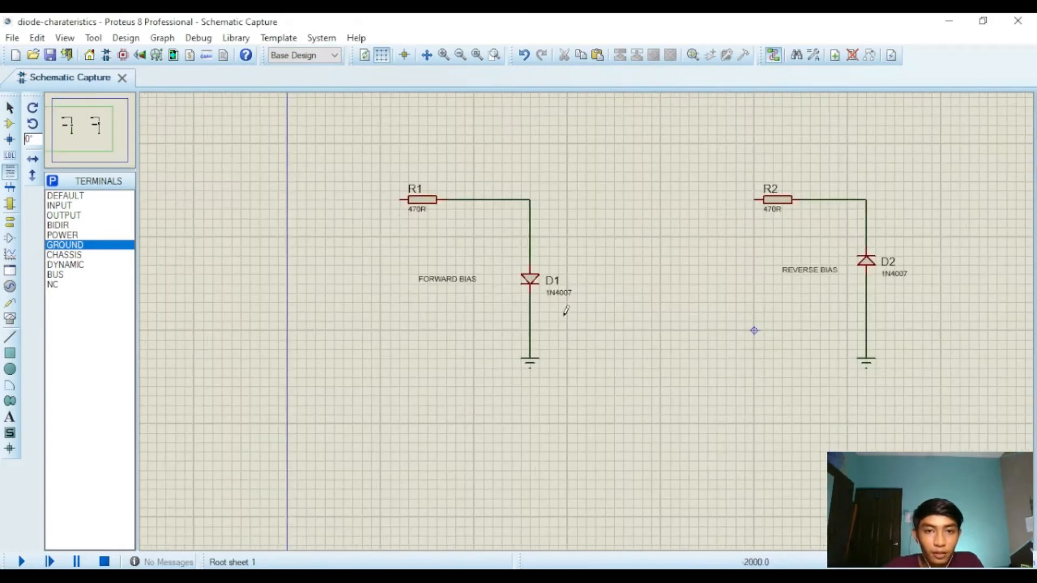
pyautogui.click(776, 219)
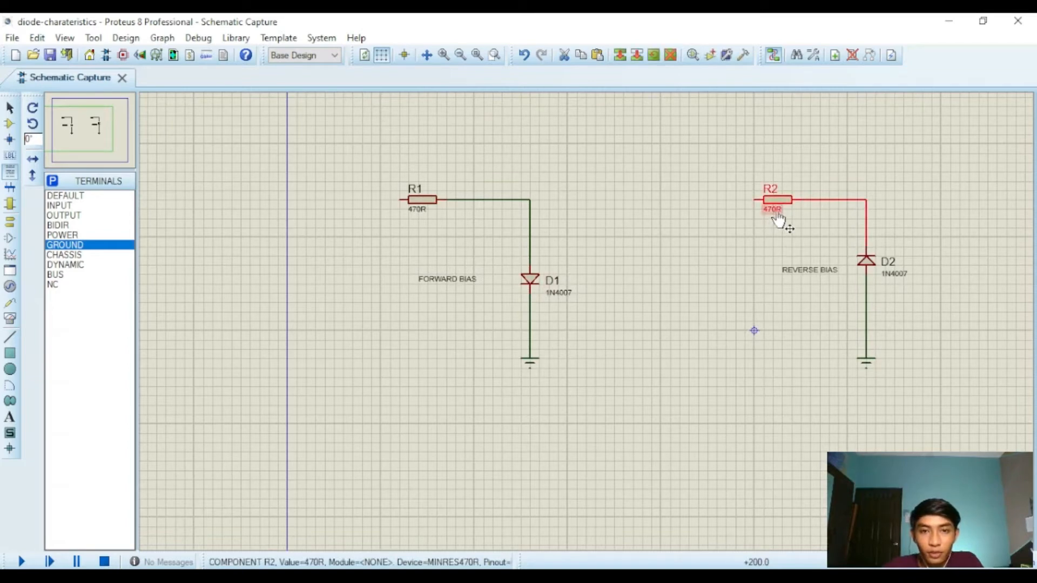
pyautogui.doubleClick(777, 214)
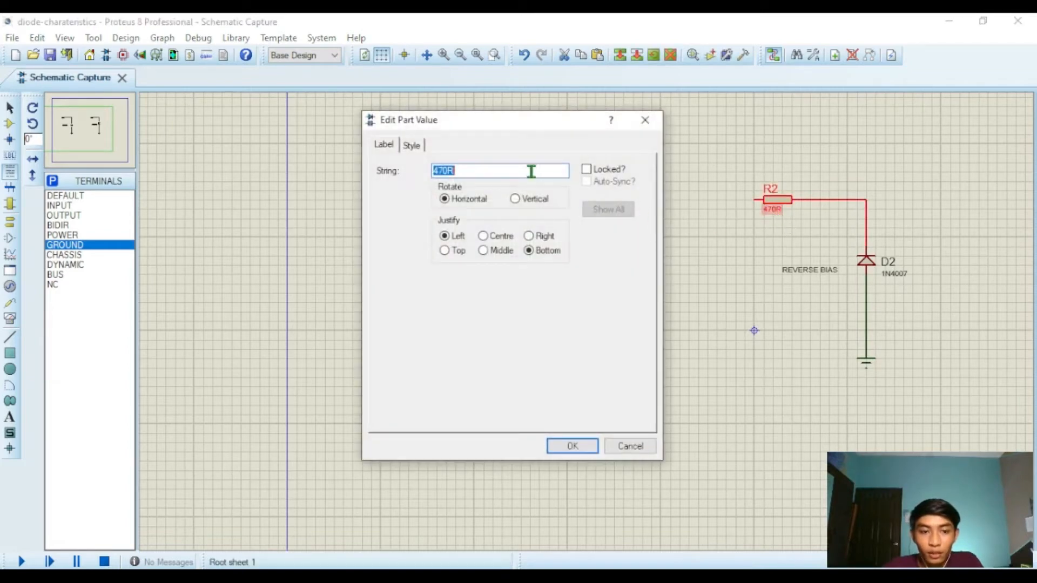
pyautogui.write('1k')
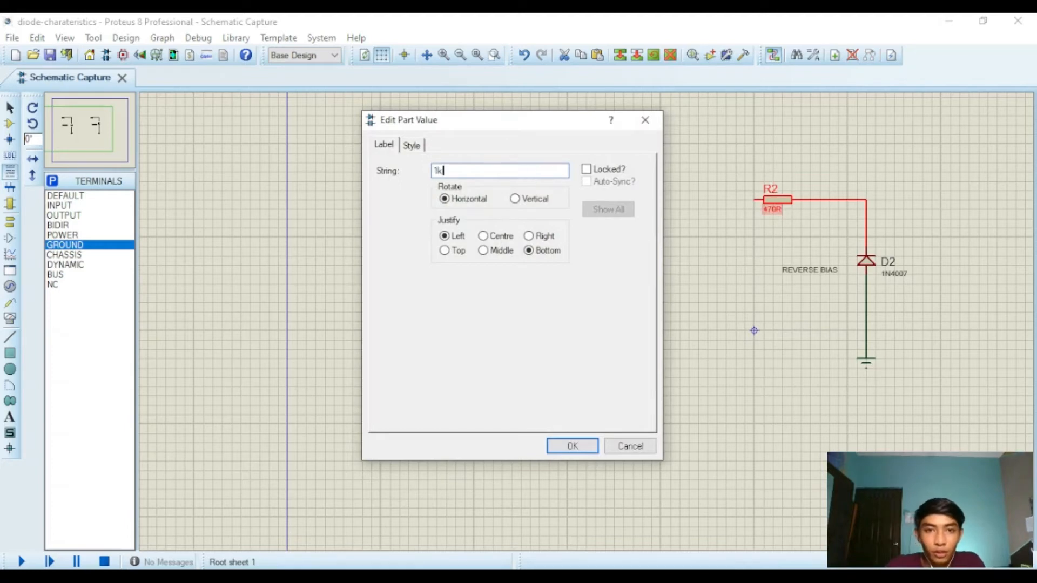
pyautogui.click(572, 448)
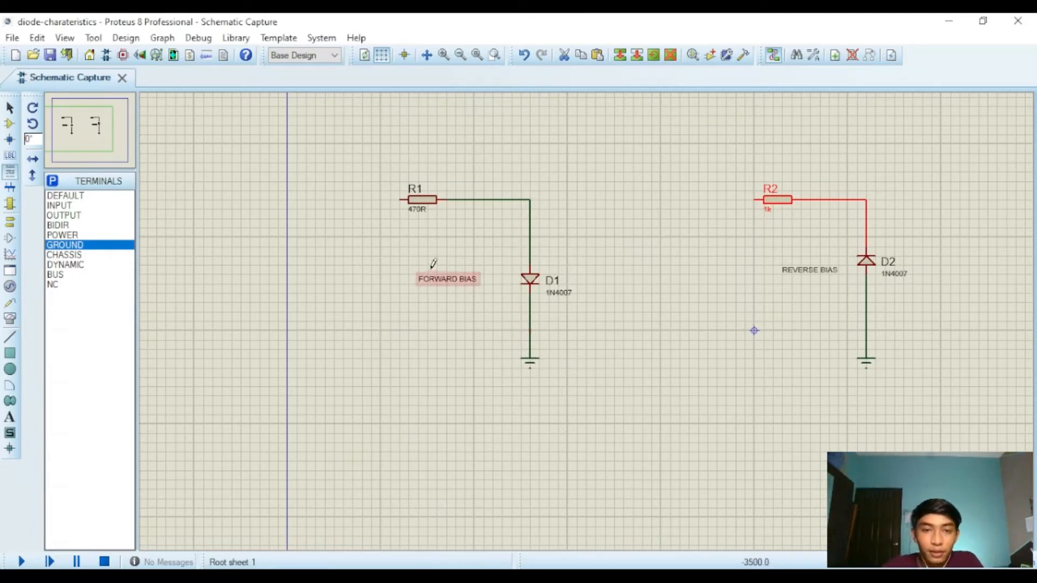
# Step: Place a DC generator to the left of resistor R1 and wire it to R1's left end
pyautogui.rightClick(349, 201)
pyautogui.moveTo(385, 216)
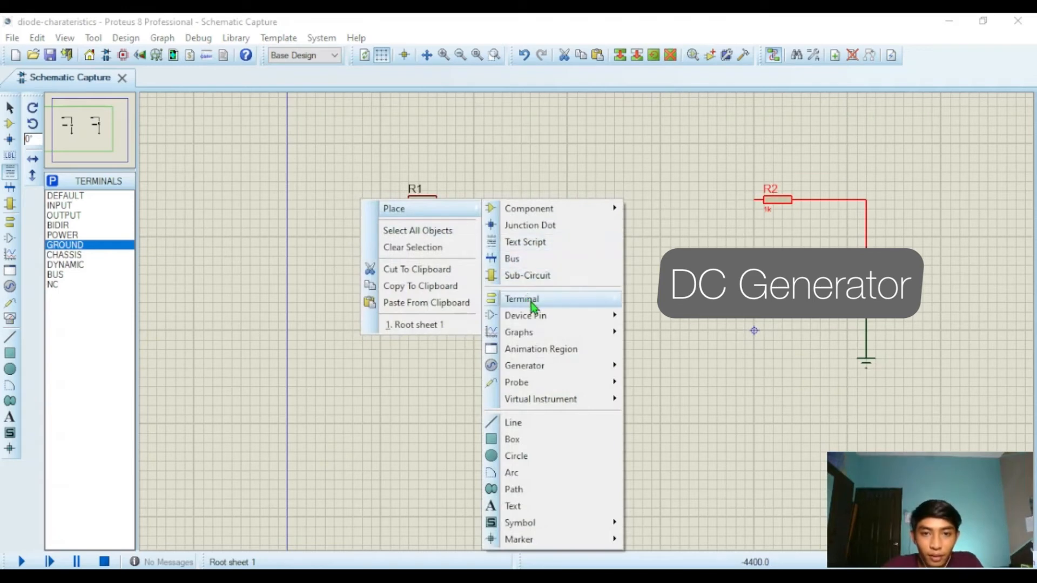
pyautogui.moveTo(546, 364)
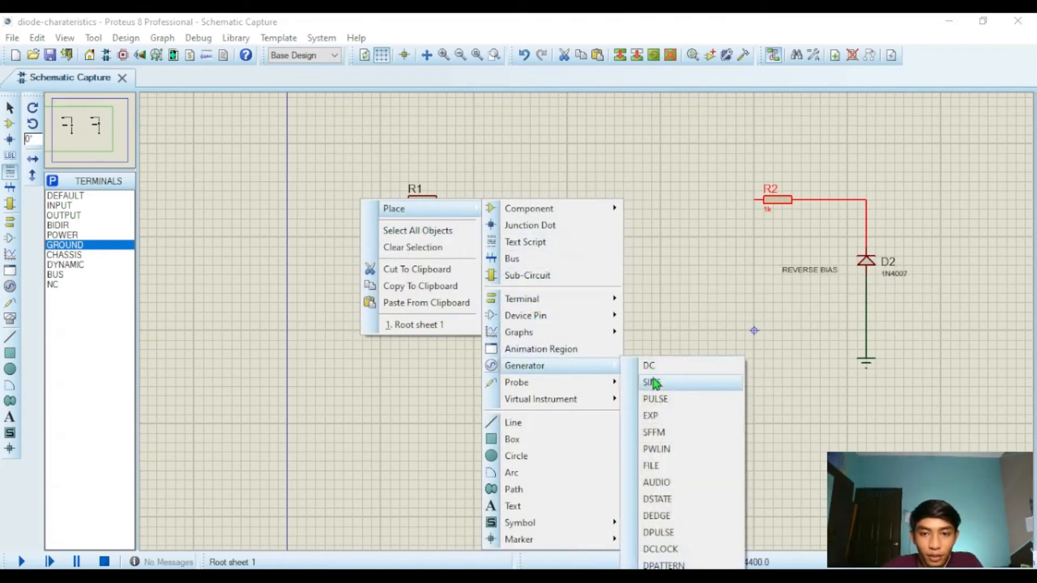
pyautogui.click(648, 366)
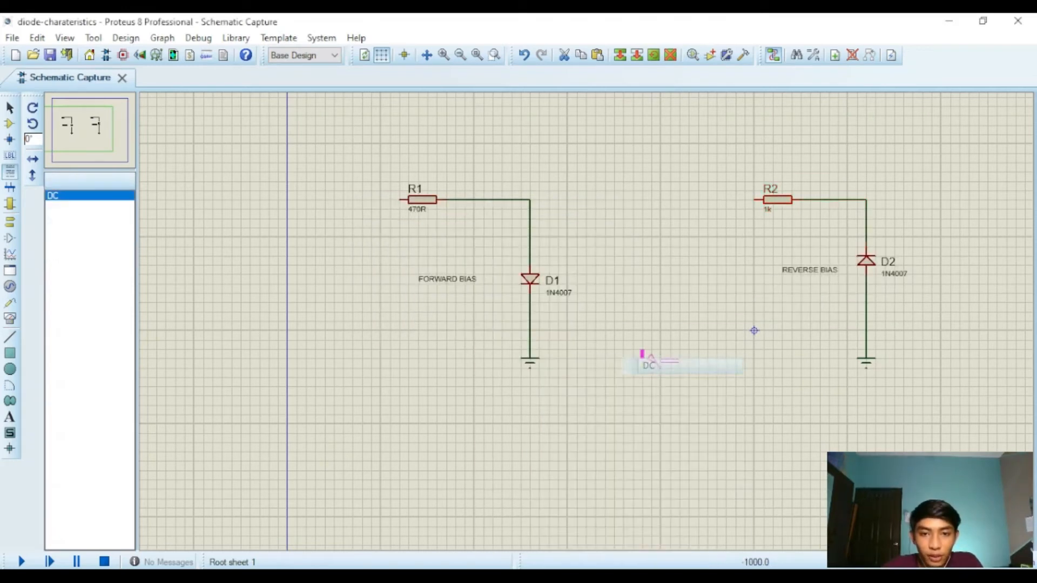
pyautogui.click(335, 188)
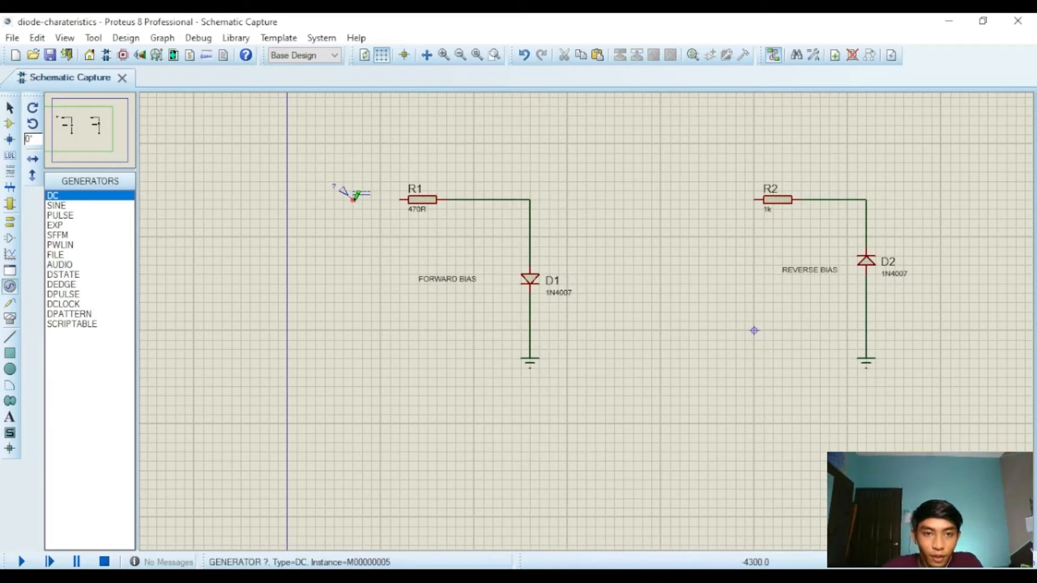
pyautogui.click(353, 199)
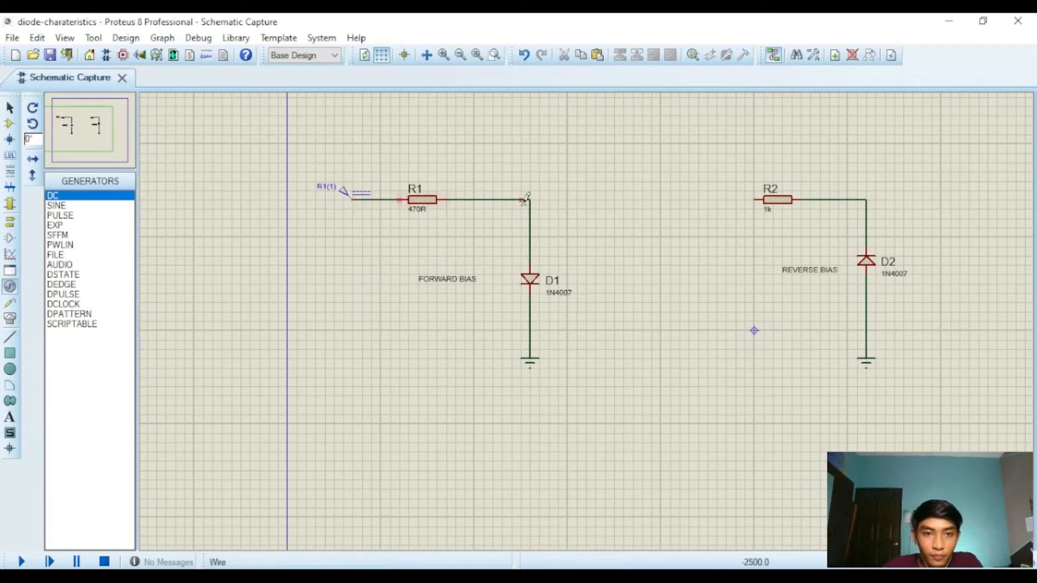
# Step: Place a current probe on the horizontal wire between resistor R1 and diode D1
pyautogui.rightClick(494, 198)
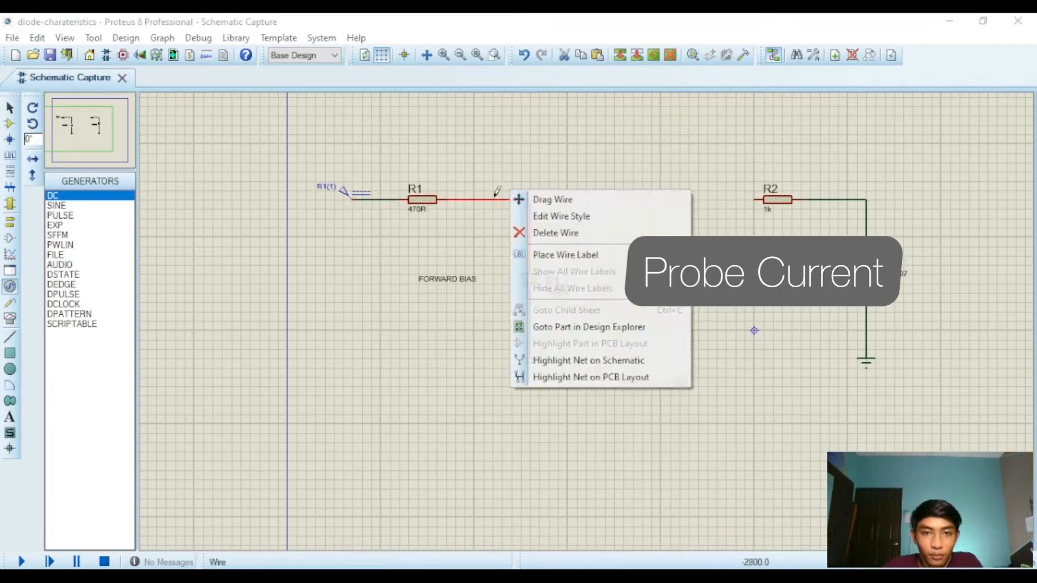
pyautogui.click(493, 161)
pyautogui.rightClick(493, 161)
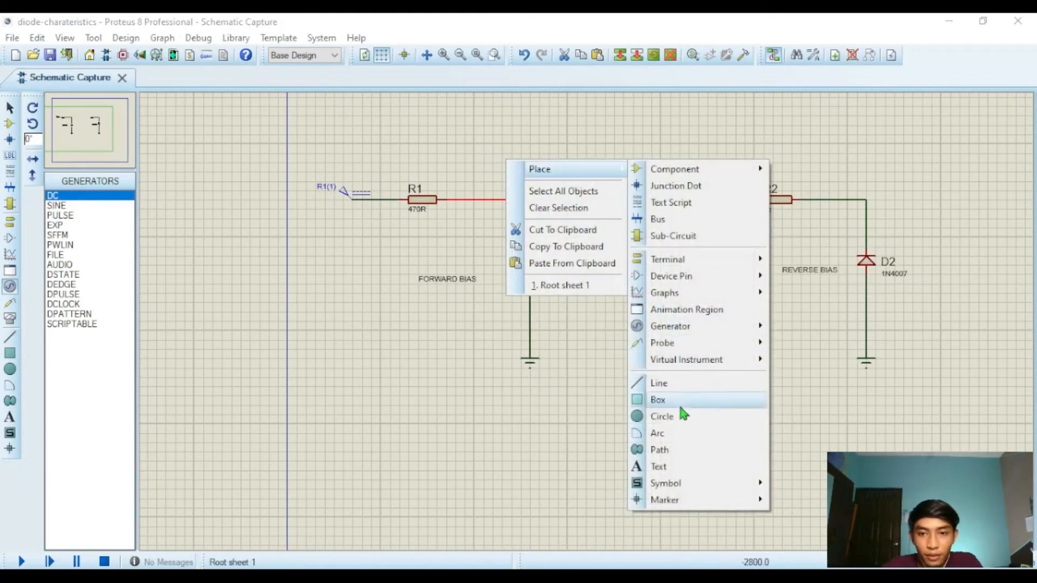
pyautogui.moveTo(689, 346)
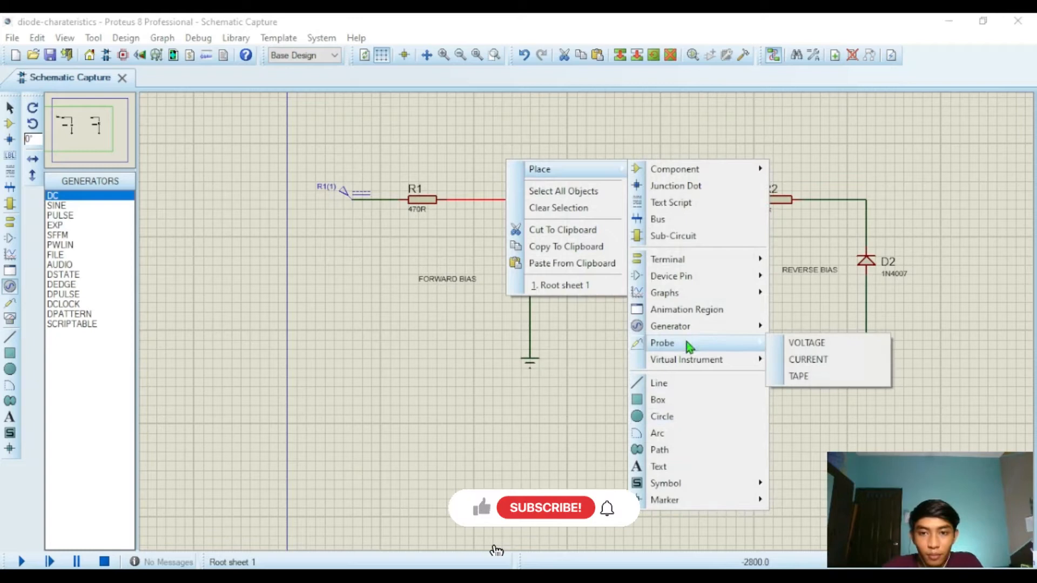
pyautogui.click(795, 360)
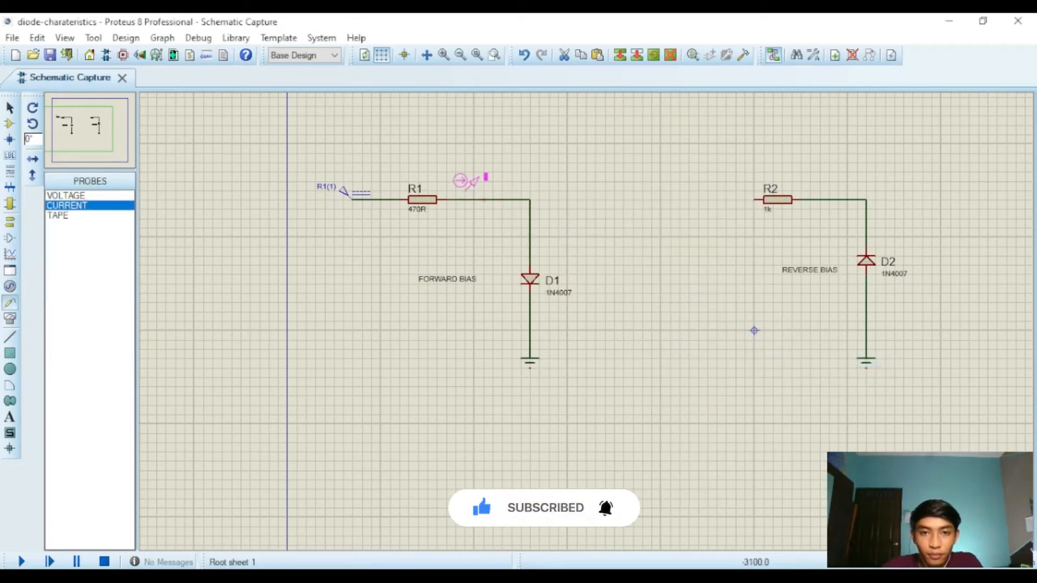
pyautogui.click(513, 195)
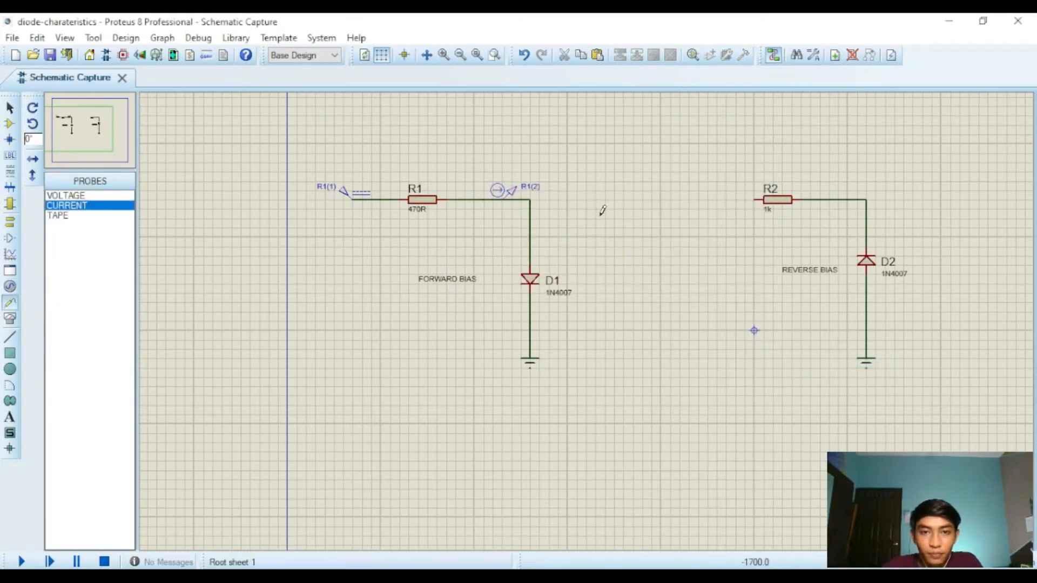
# Step: Name the DC generator at R1 VD1, enable manual edits, and set its property to VALUE=X
pyautogui.scroll(1, 589, 316)
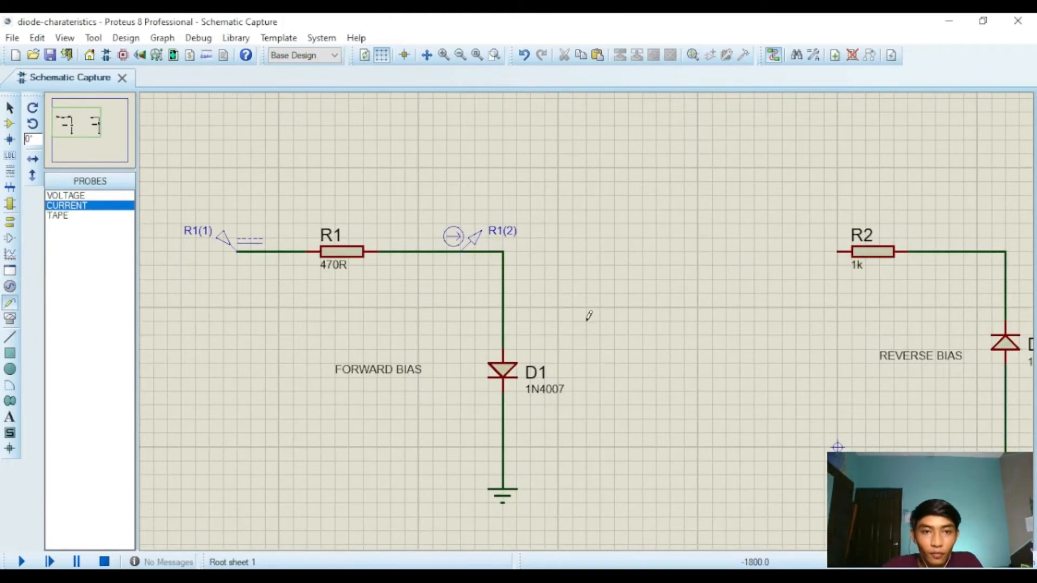
pyautogui.click(204, 241)
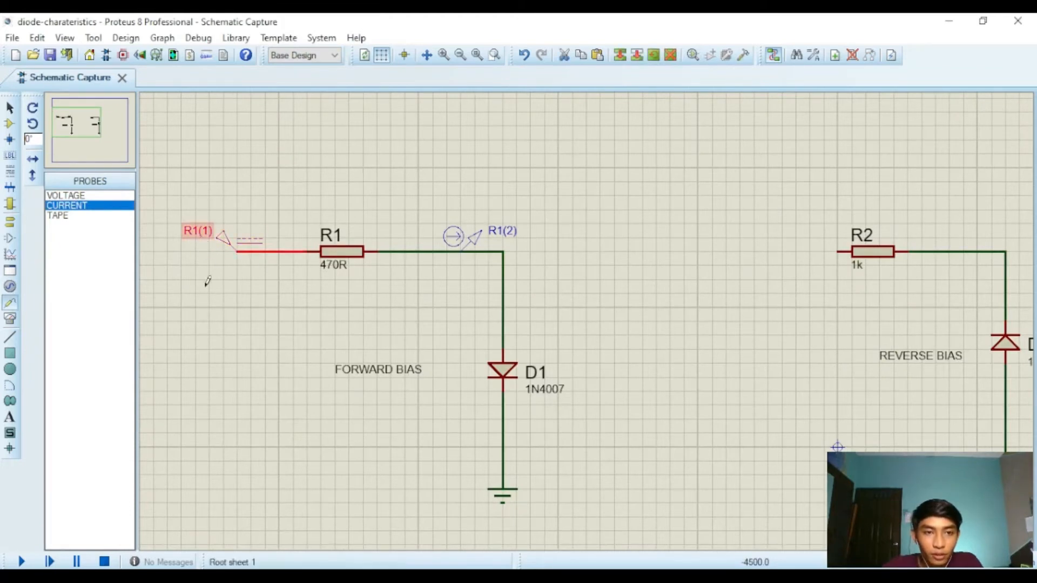
pyautogui.doubleClick(220, 246)
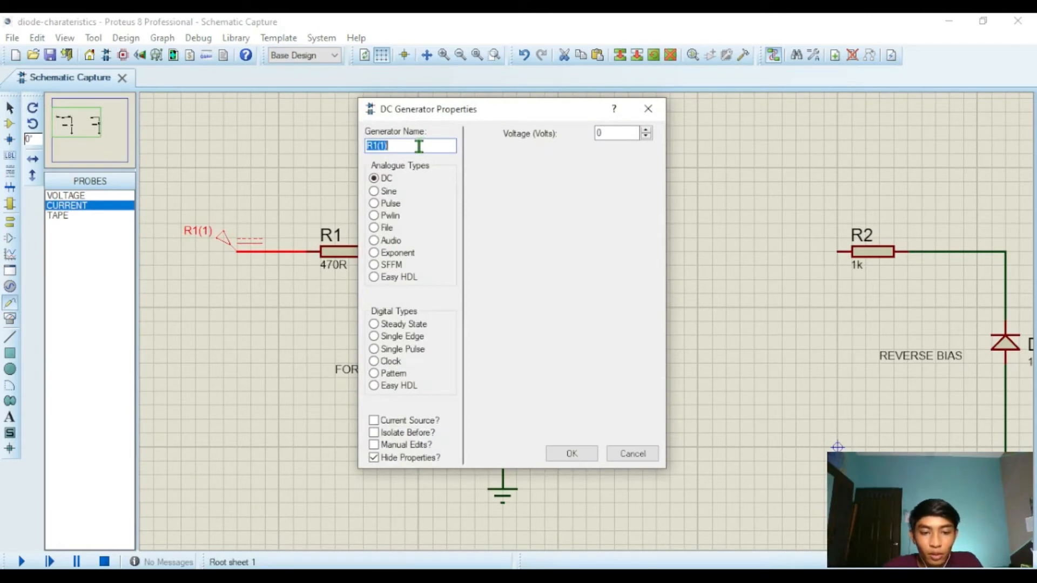
pyautogui.write('VD1')
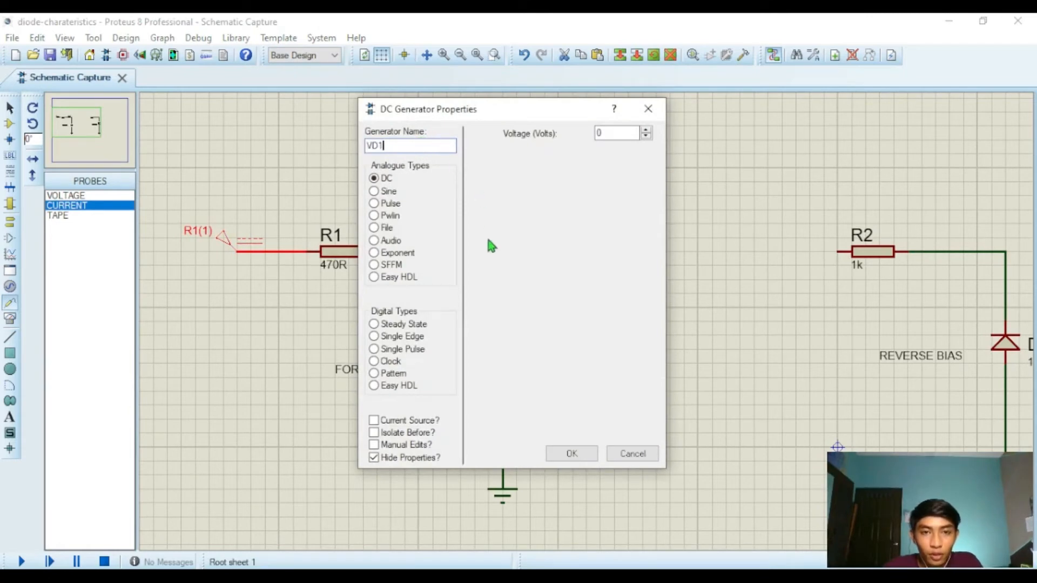
pyautogui.click(374, 446)
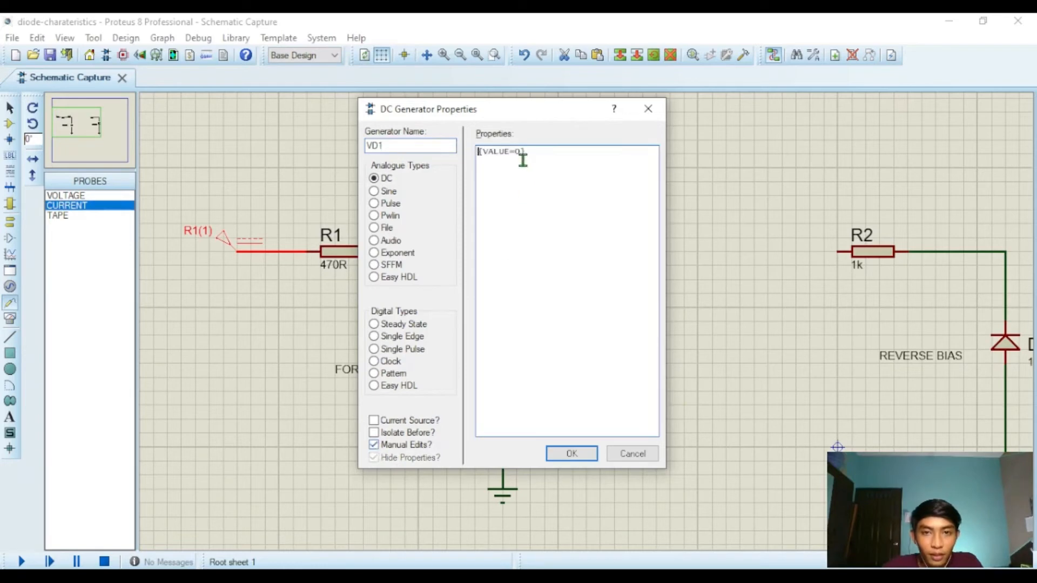
pyautogui.write('X')
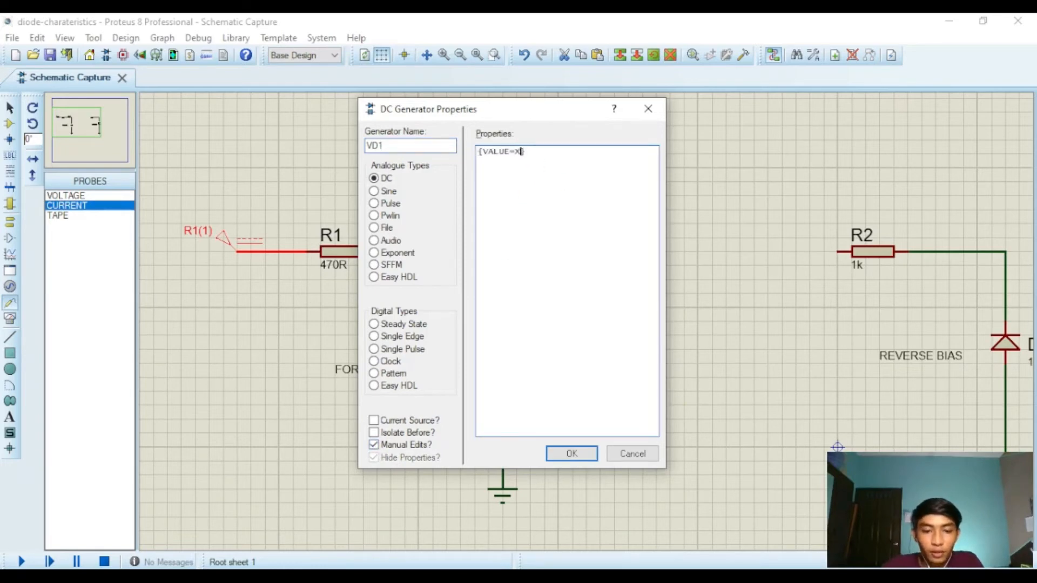
pyautogui.click(583, 455)
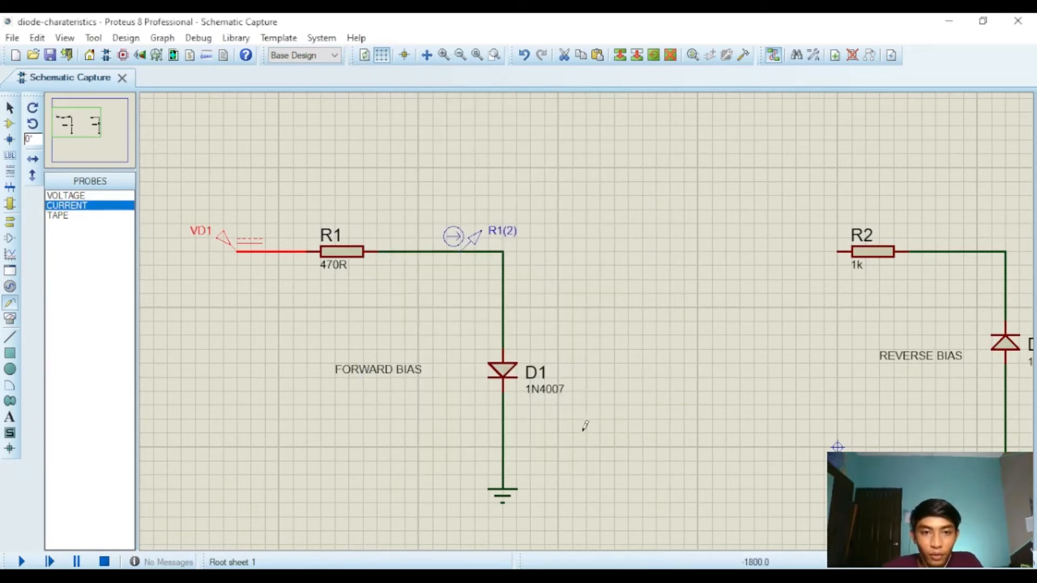
# Step: Rename the current probe between resistor R1 and diode D1 as ID1
pyautogui.doubleClick(497, 235)
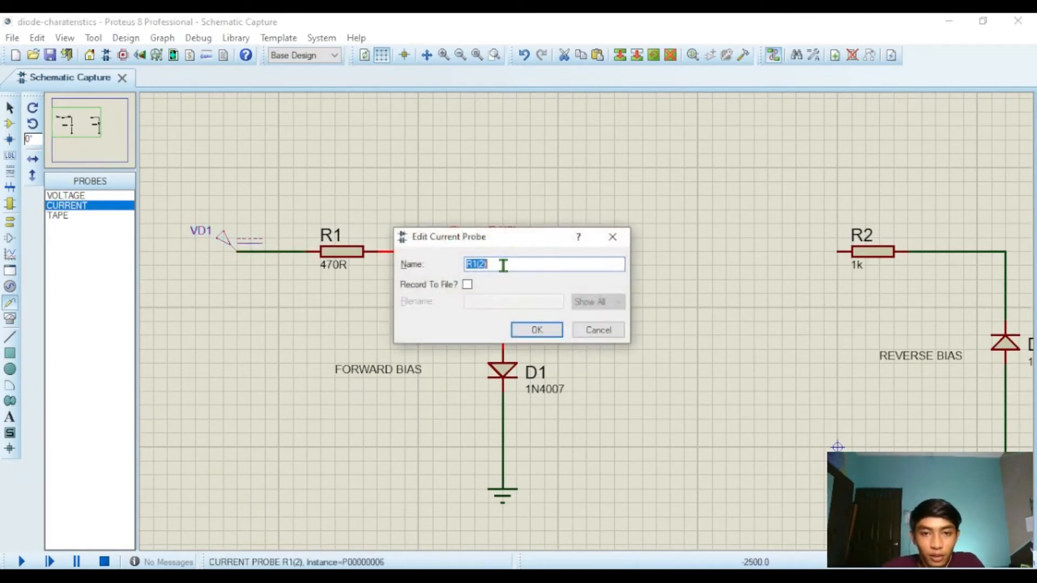
pyautogui.write('ID')
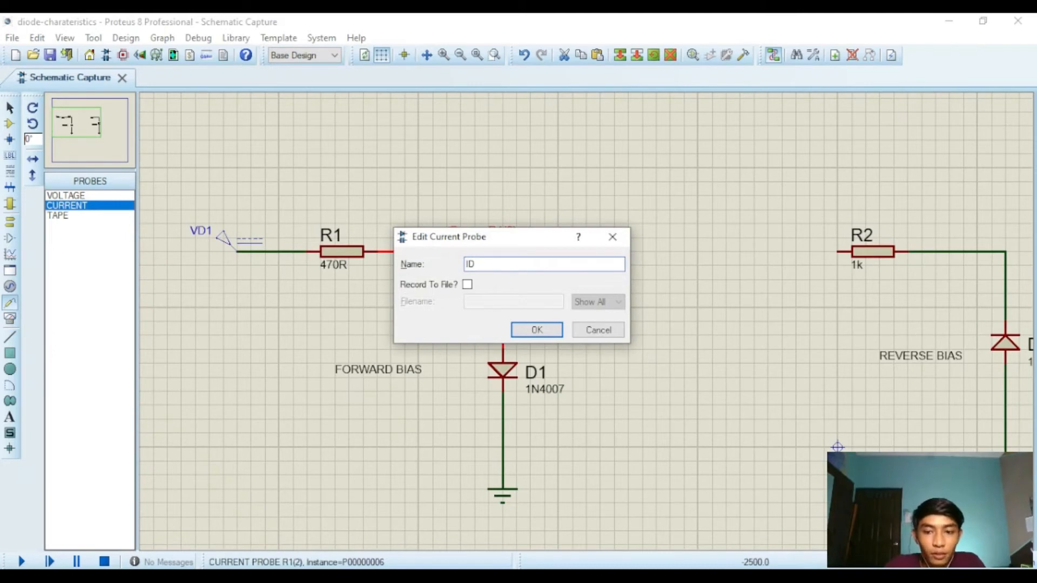
pyautogui.write('1')
pyautogui.click(543, 330)
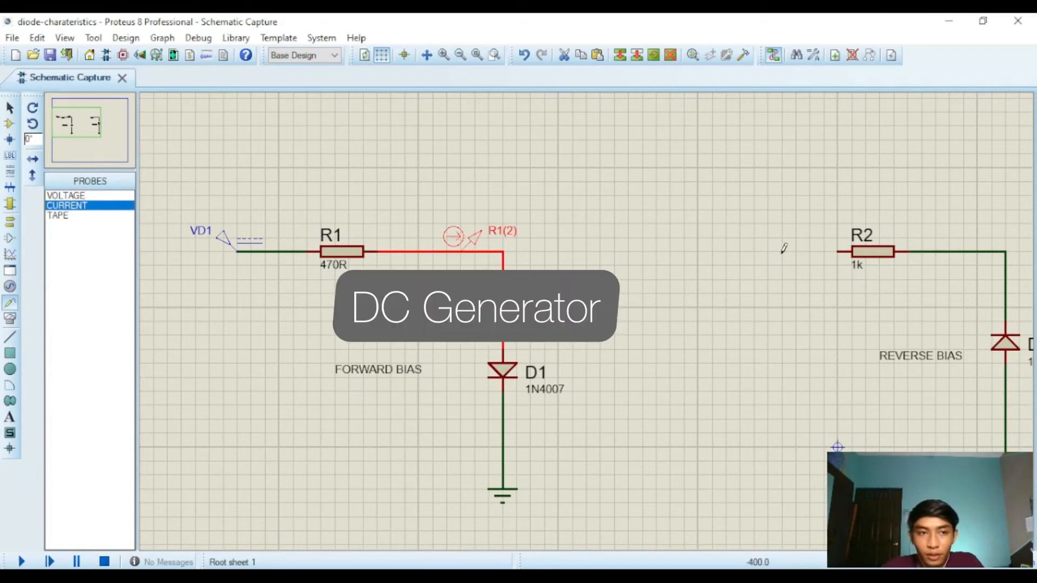
# Step: Place a DC generator to the left of resistor R2 and wire it to R2's left end
pyautogui.rightClick(799, 247)
pyautogui.moveTo(841, 258)
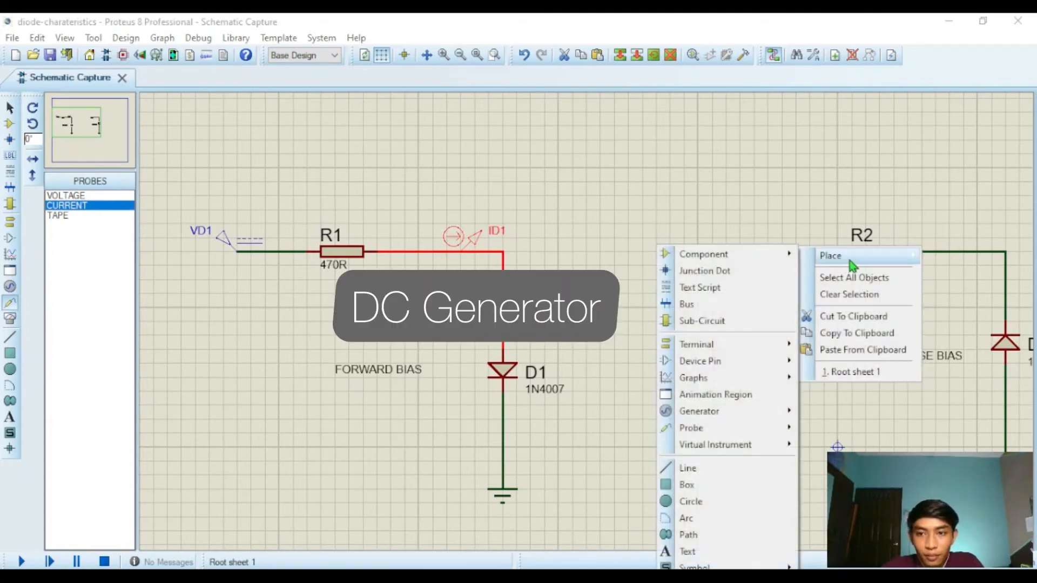
pyautogui.moveTo(719, 413)
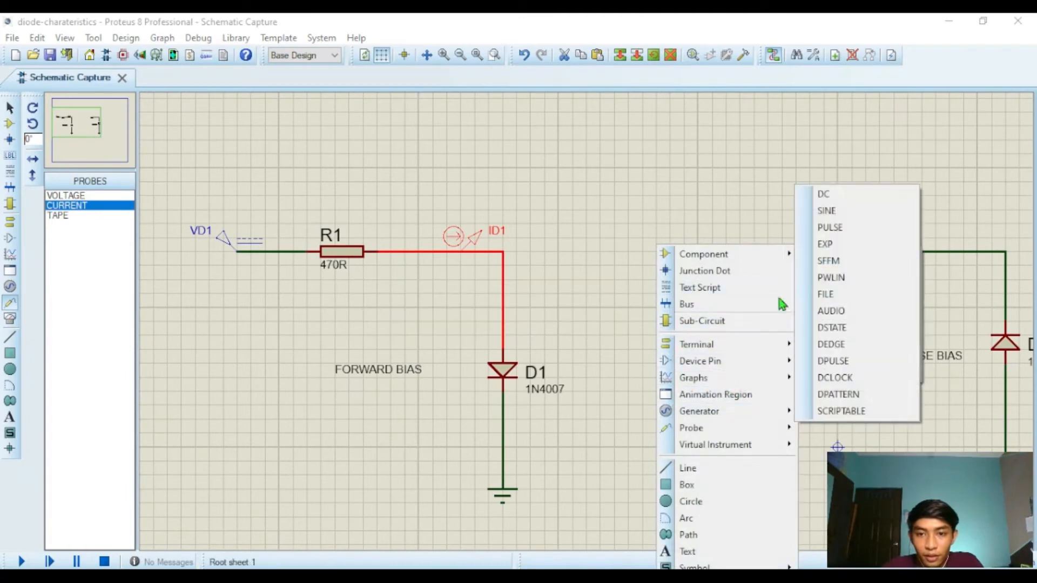
pyautogui.click(824, 195)
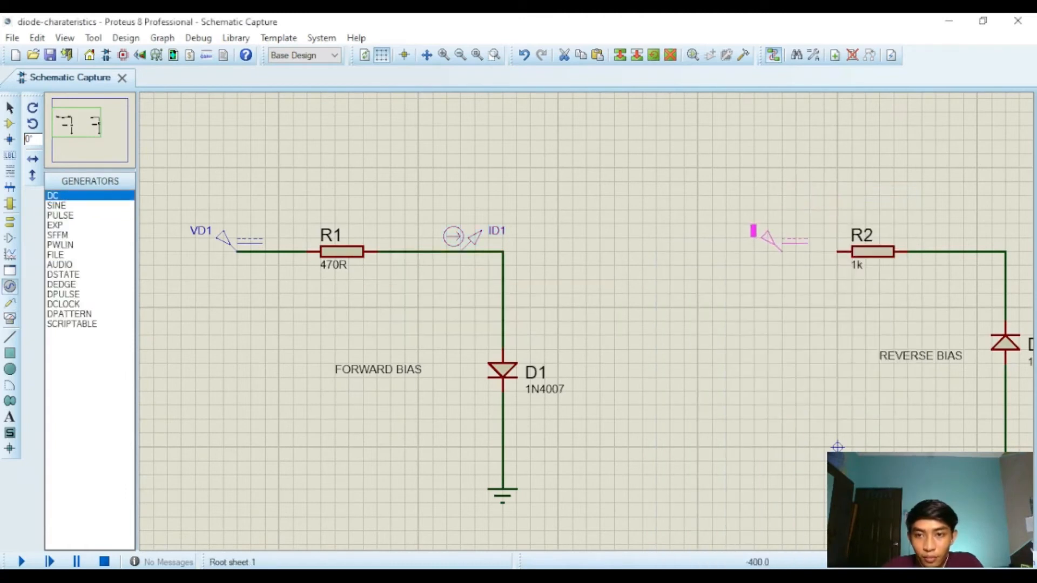
pyautogui.click(781, 251)
pyautogui.click(838, 251)
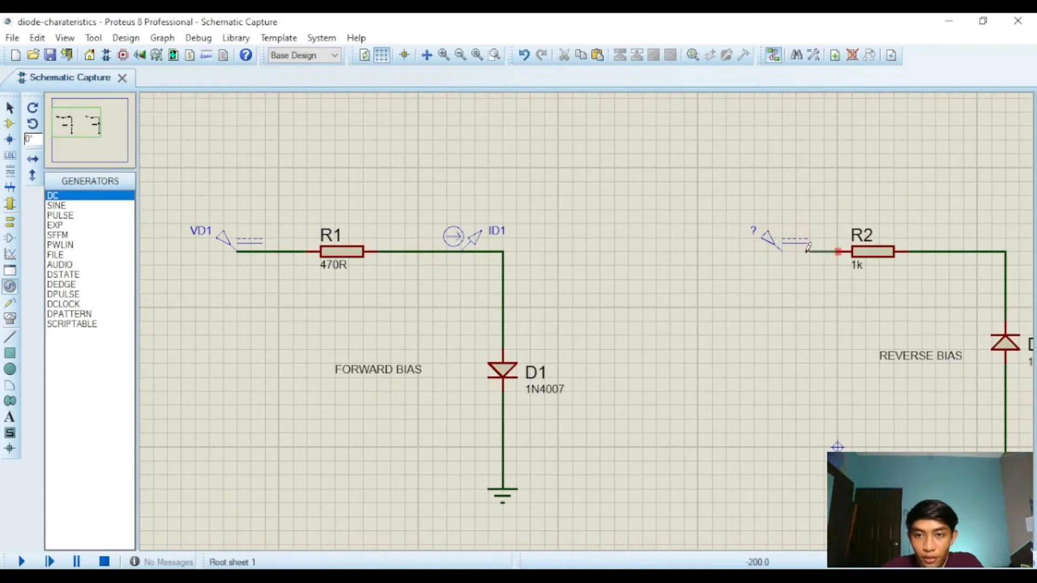
pyautogui.click(787, 250)
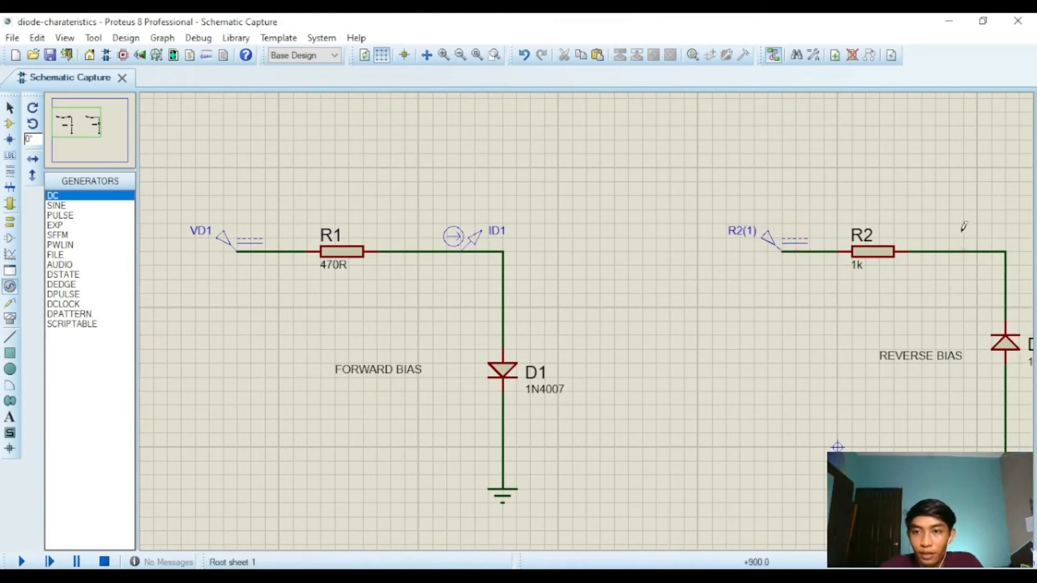
# Step: Place a current probe on the horizontal wire between resistor R2 and diode D2
pyautogui.rightClick(939, 216)
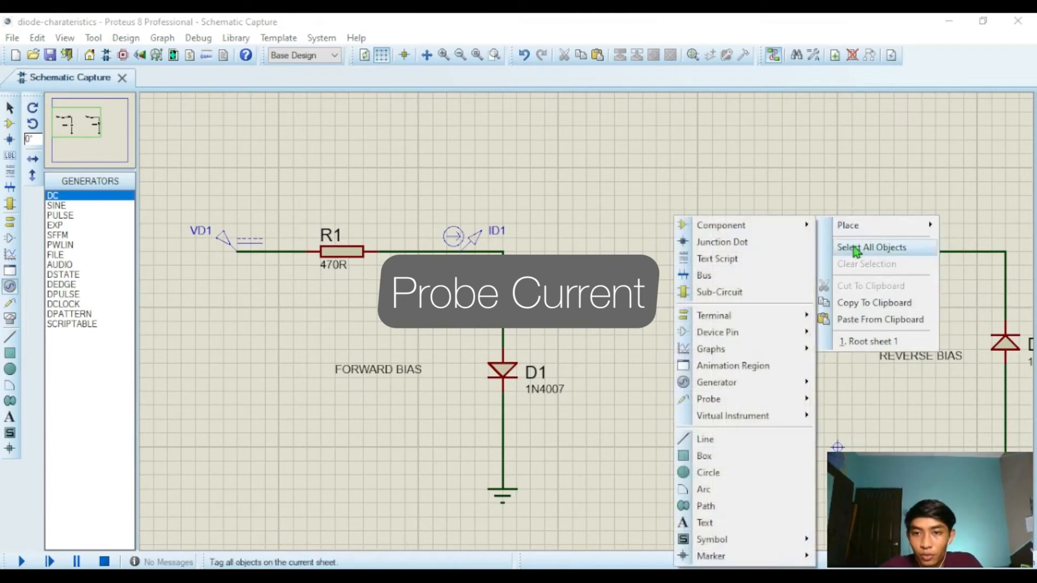
pyautogui.moveTo(854, 229)
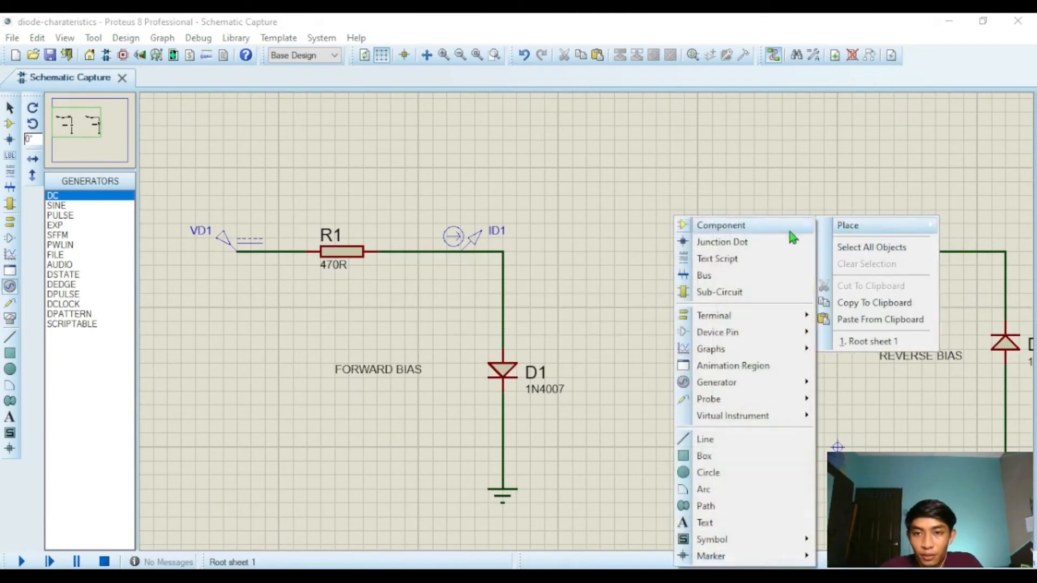
pyautogui.moveTo(751, 404)
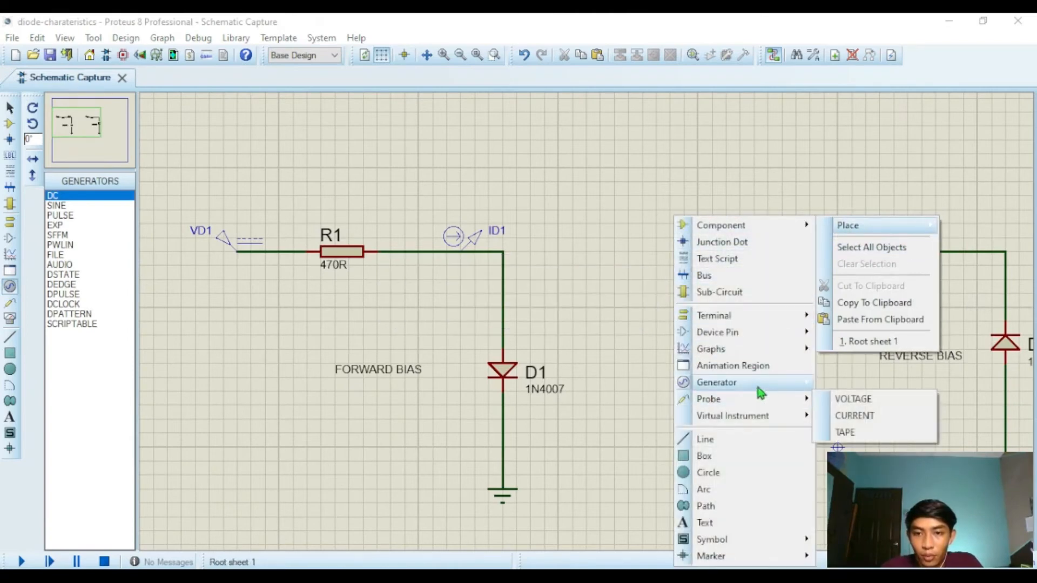
pyautogui.click(845, 417)
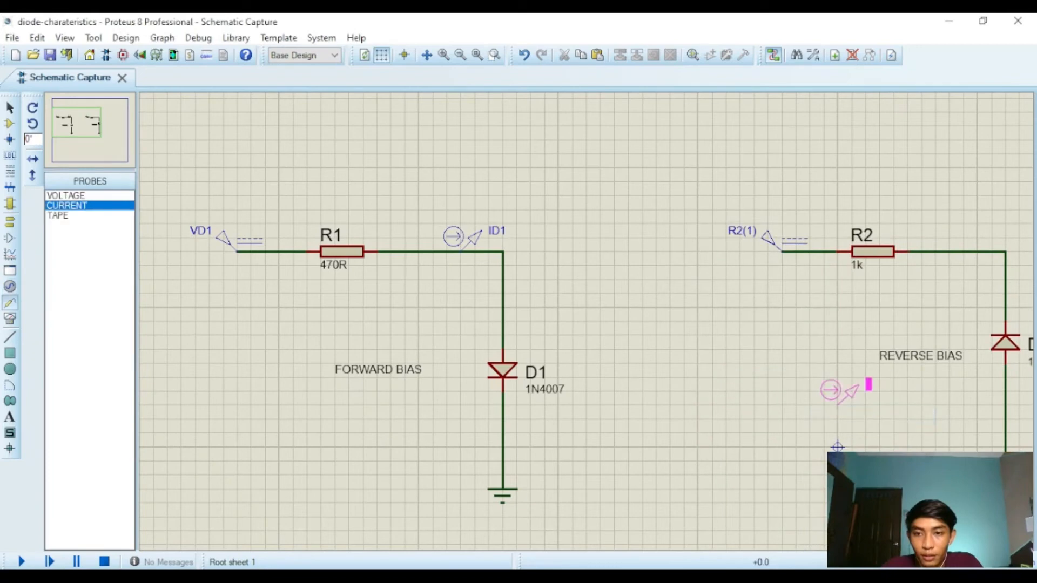
pyautogui.click(977, 242)
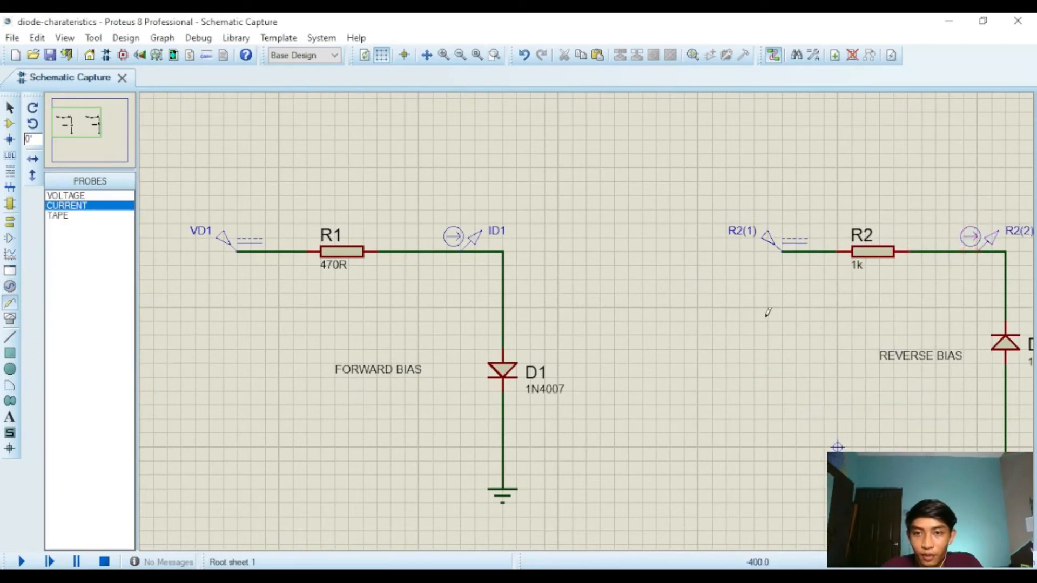
# Step: Name the DC generator at R2 VD2 and enable manual edits of its properties
pyautogui.scroll(1, 813, 369)
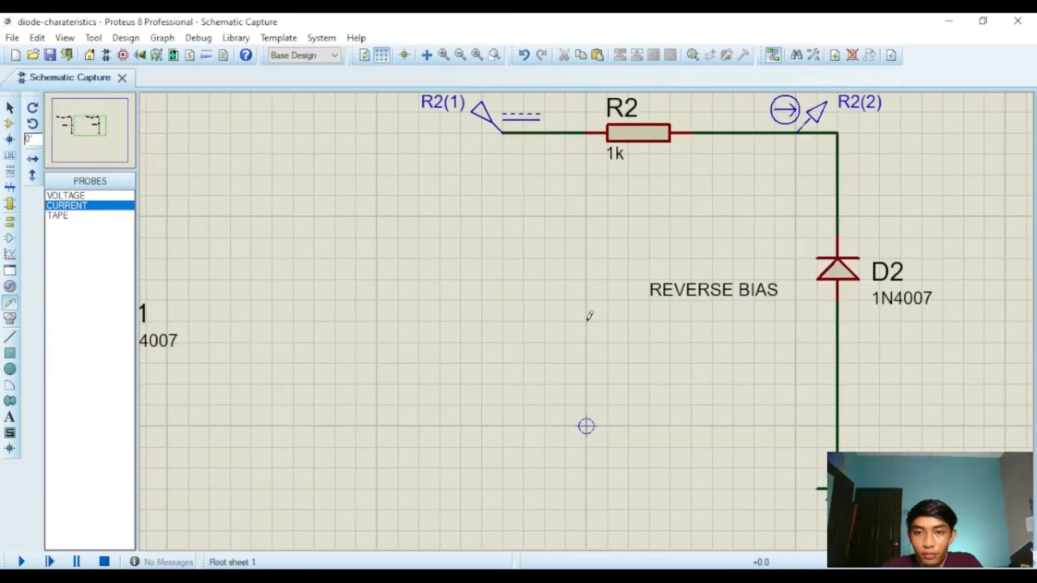
pyautogui.scroll(-1, 588, 315)
pyautogui.doubleClick(490, 184)
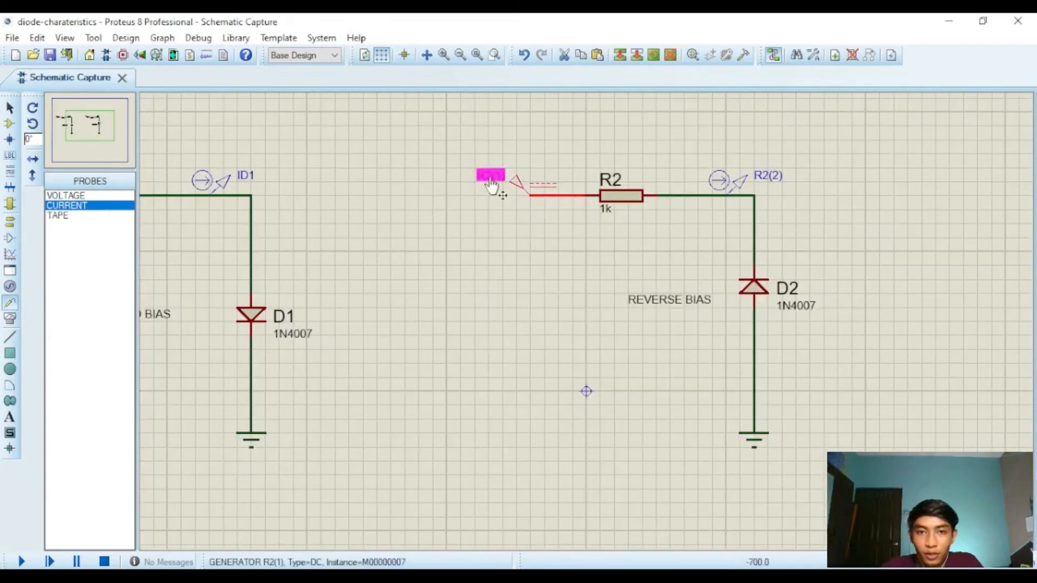
pyautogui.write('VS')
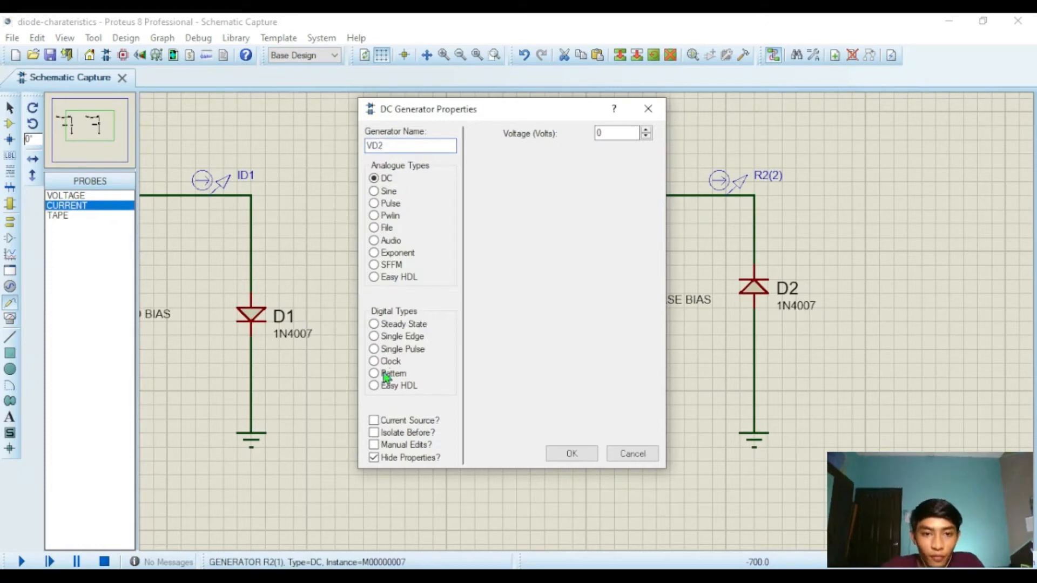
pyautogui.click(374, 445)
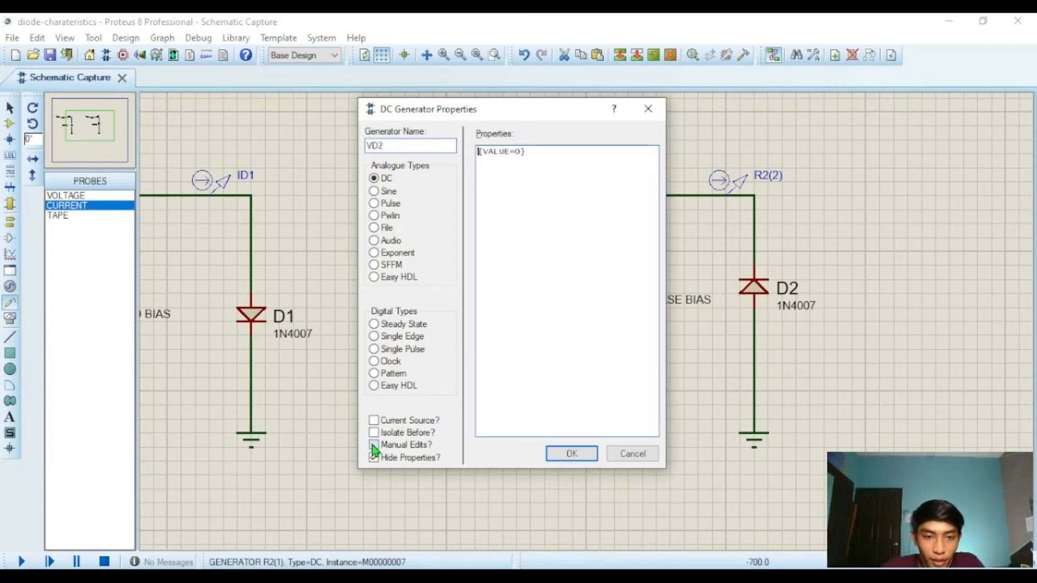
pyautogui.click(521, 151)
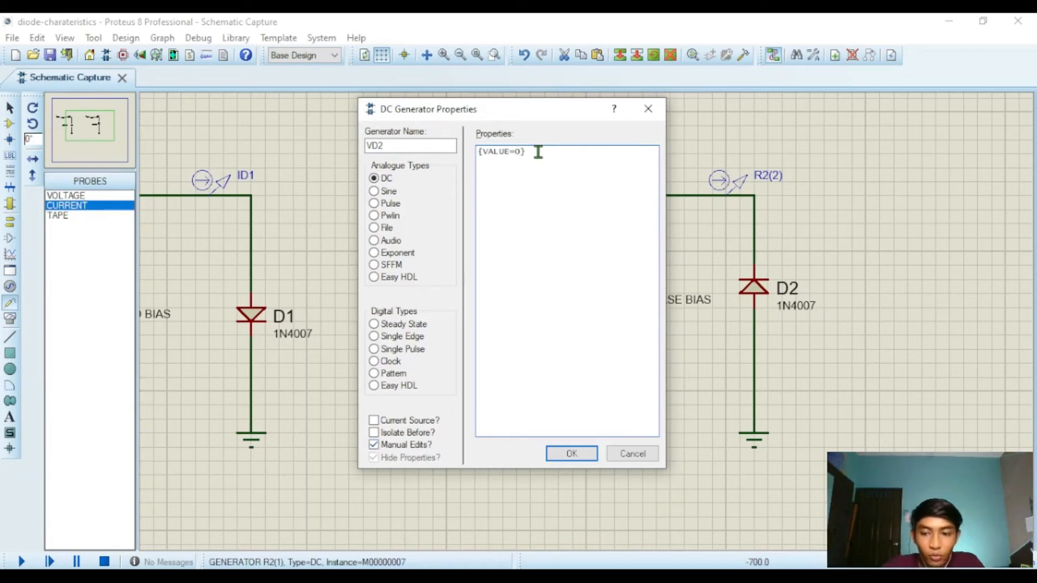
pyautogui.click(582, 455)
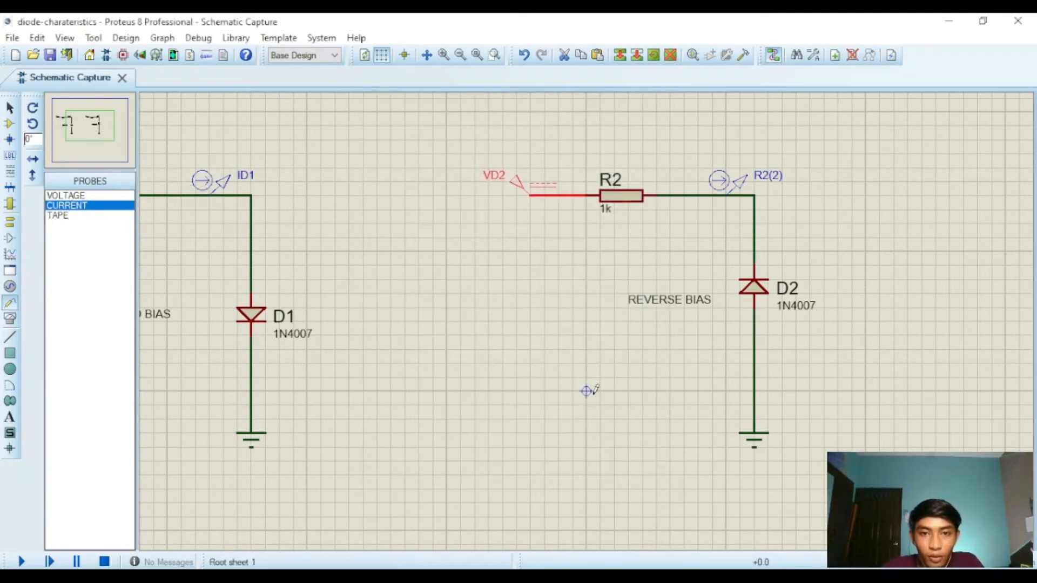
# Step: Rename the current probe between resistor R2 and diode D2 as ID2
pyautogui.doubleClick(747, 185)
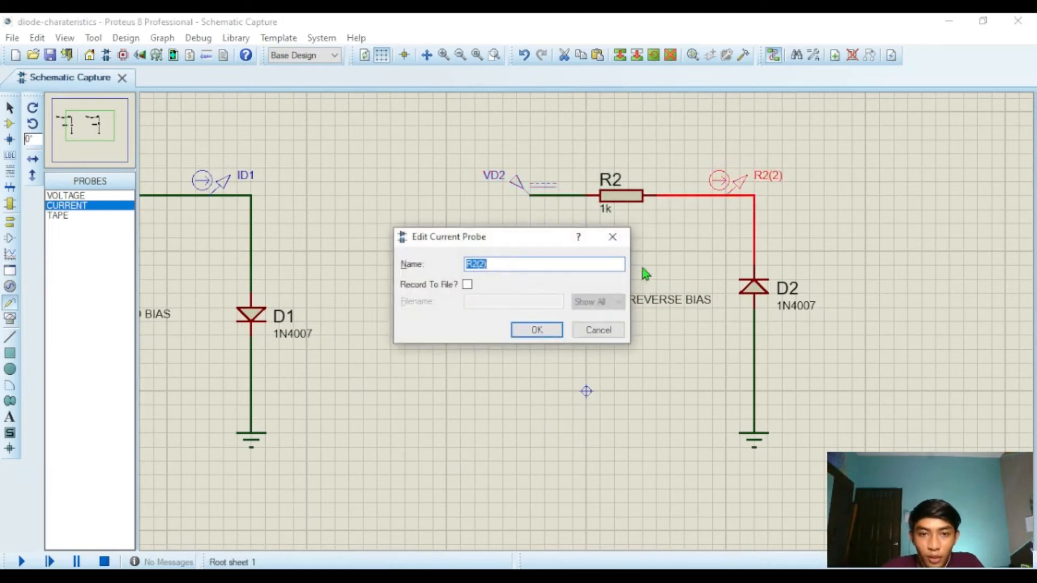
pyautogui.write('ID')
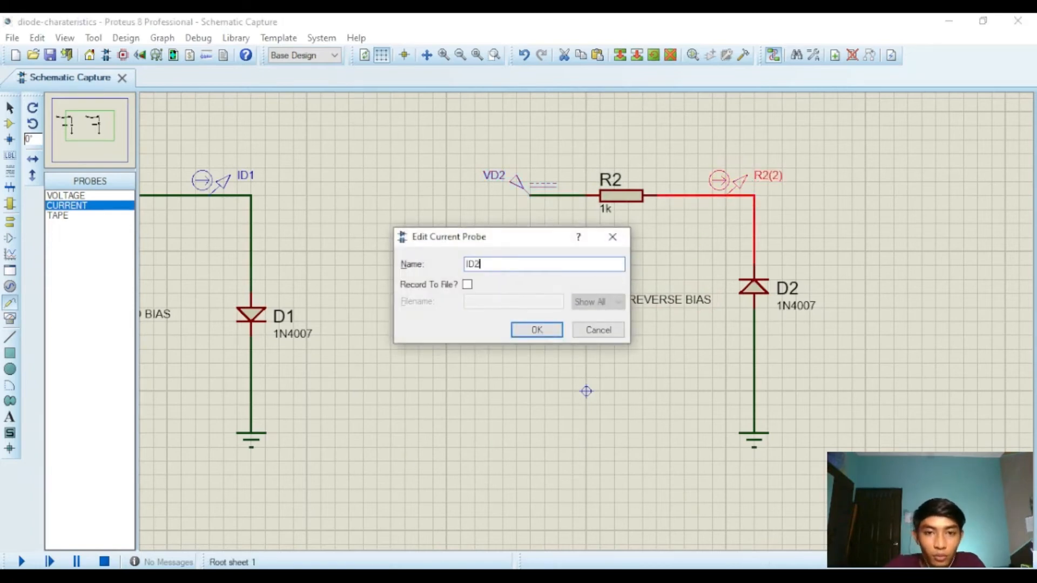
pyautogui.write('2')
pyautogui.click(551, 329)
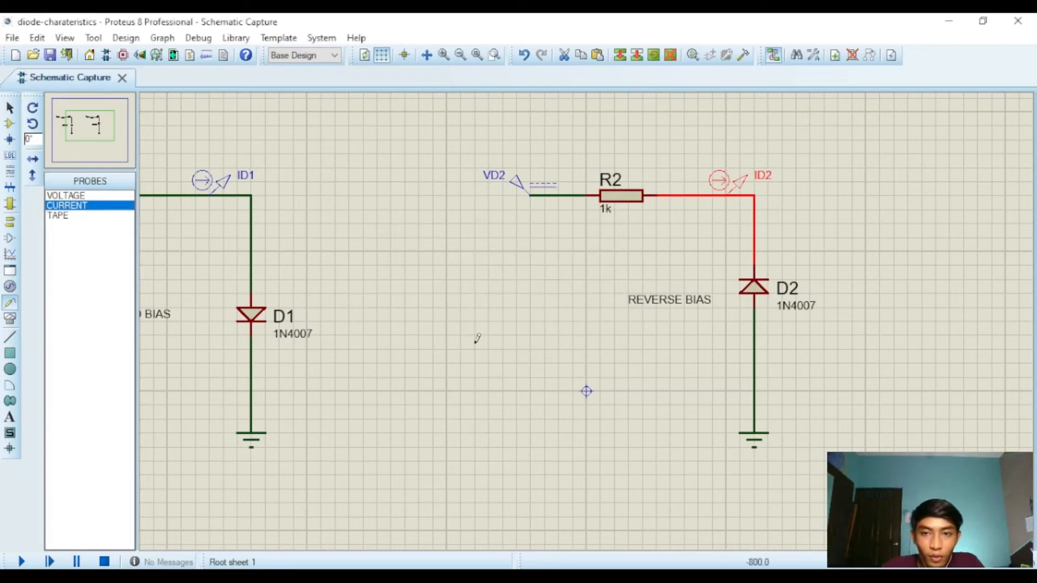
# Step: Place a DC Sweep graph on the sheet below the forward bias circuit
pyautogui.scroll(-2, 552, 363)
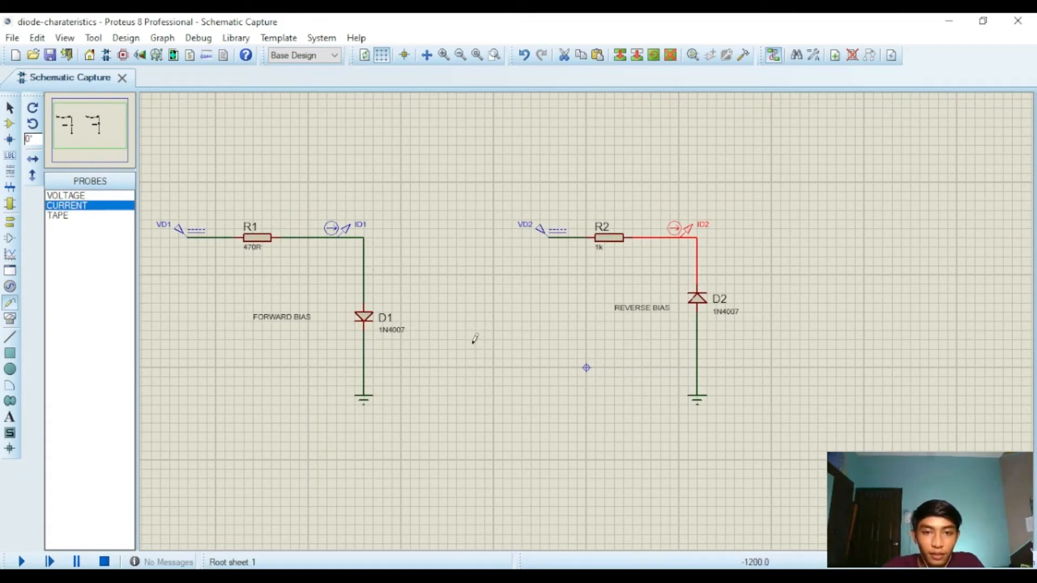
pyautogui.rightClick(488, 337)
pyautogui.moveTo(521, 350)
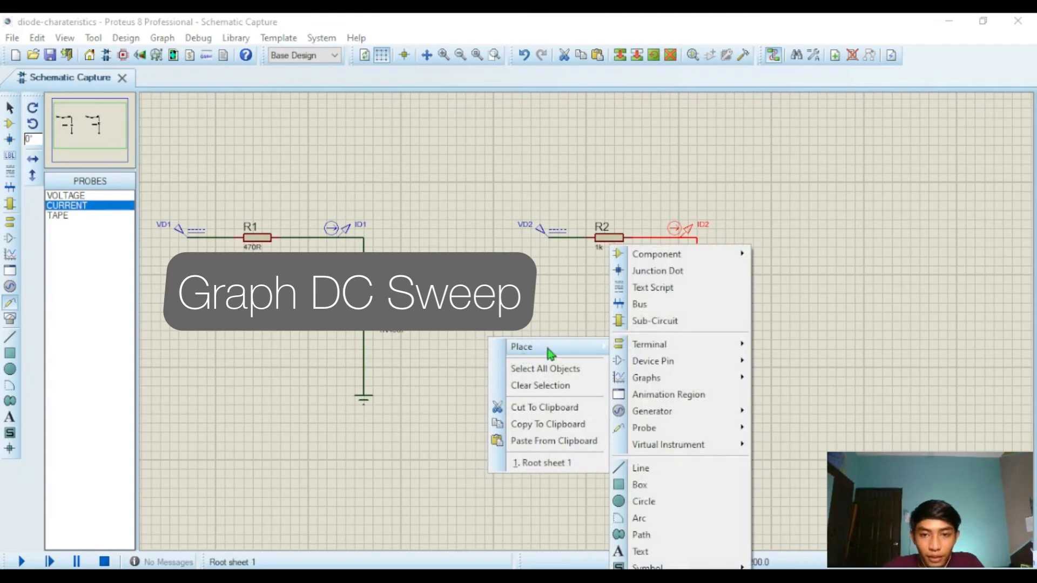
pyautogui.moveTo(646, 382)
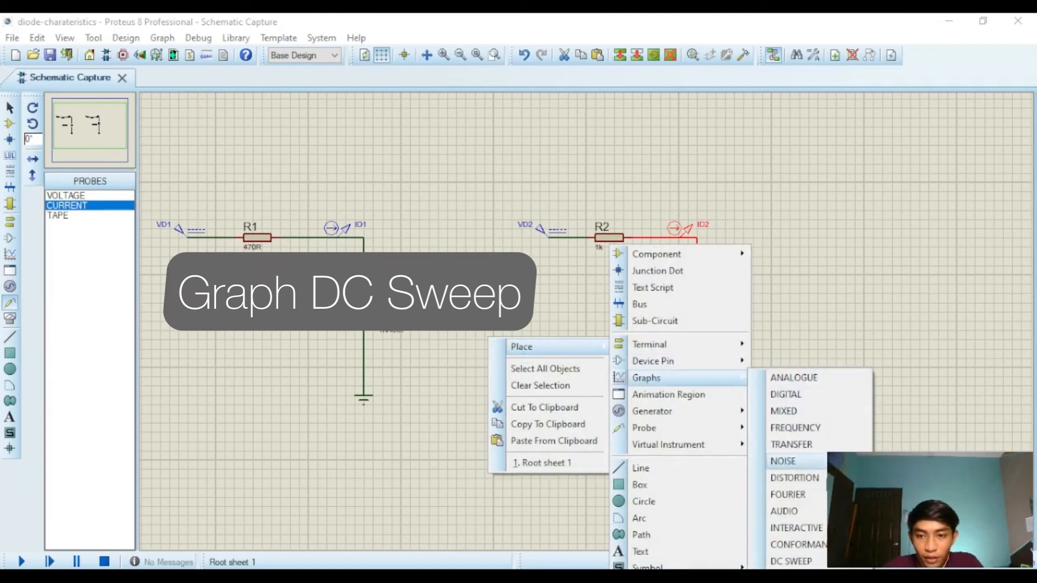
pyautogui.click(791, 561)
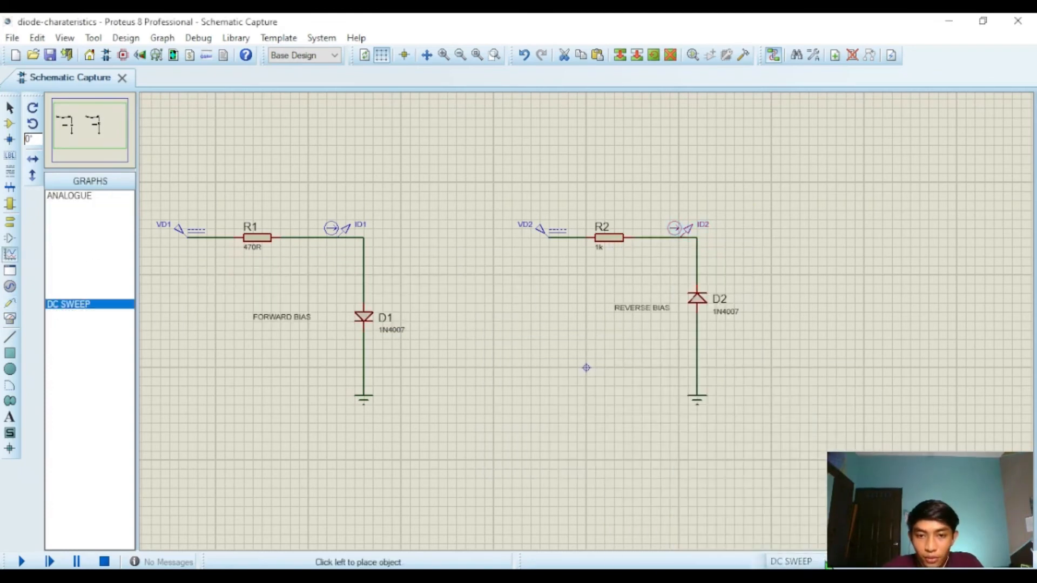
pyautogui.scroll(-1, 495, 354)
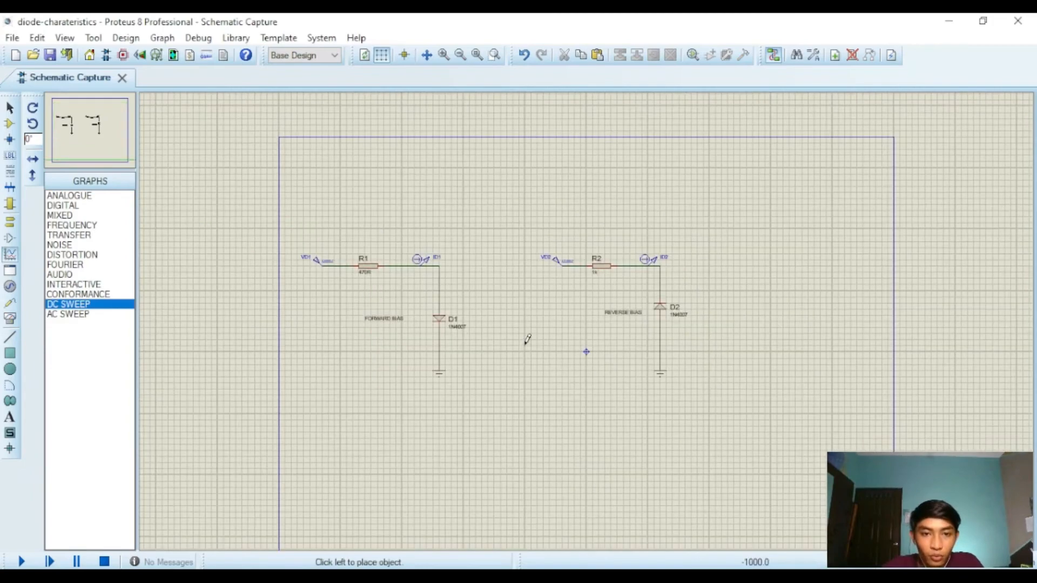
pyautogui.scroll(-1, 389, 421)
pyautogui.scroll(1, 459, 388)
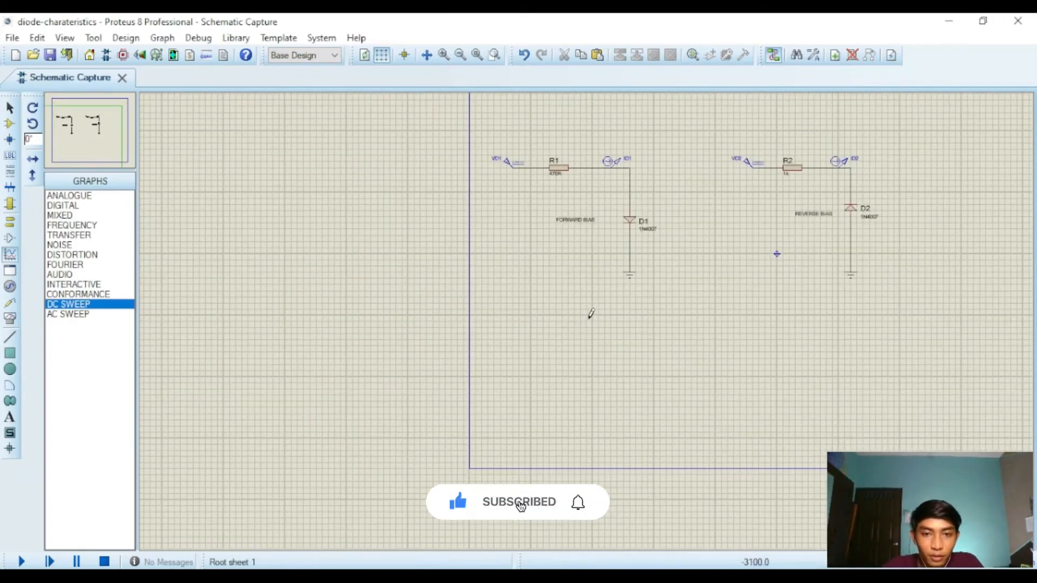
pyautogui.scroll(1, 591, 313)
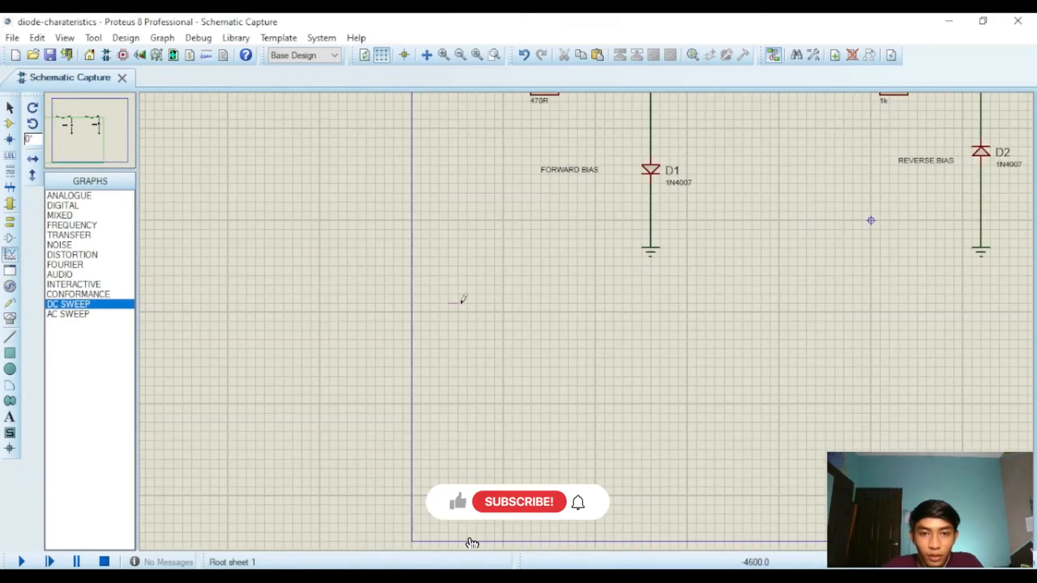
pyautogui.moveTo(462, 303); pyautogui.dragTo(853, 487)
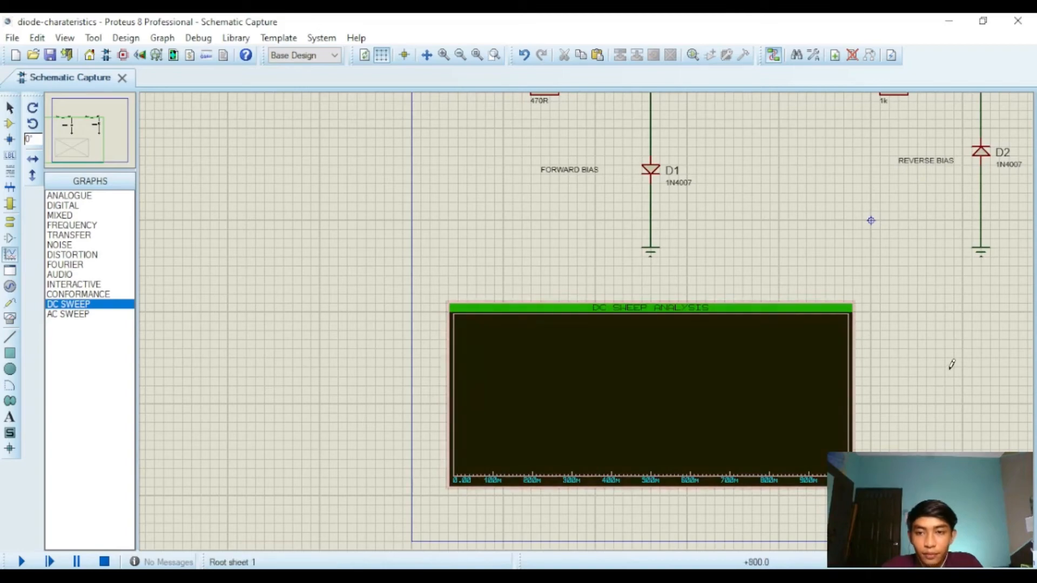
# Step: Place a second DC Sweep graph below the reverse bias circuit, beside the first graph
pyautogui.scroll(2, 945, 365)
pyautogui.scroll(-3, 587, 319)
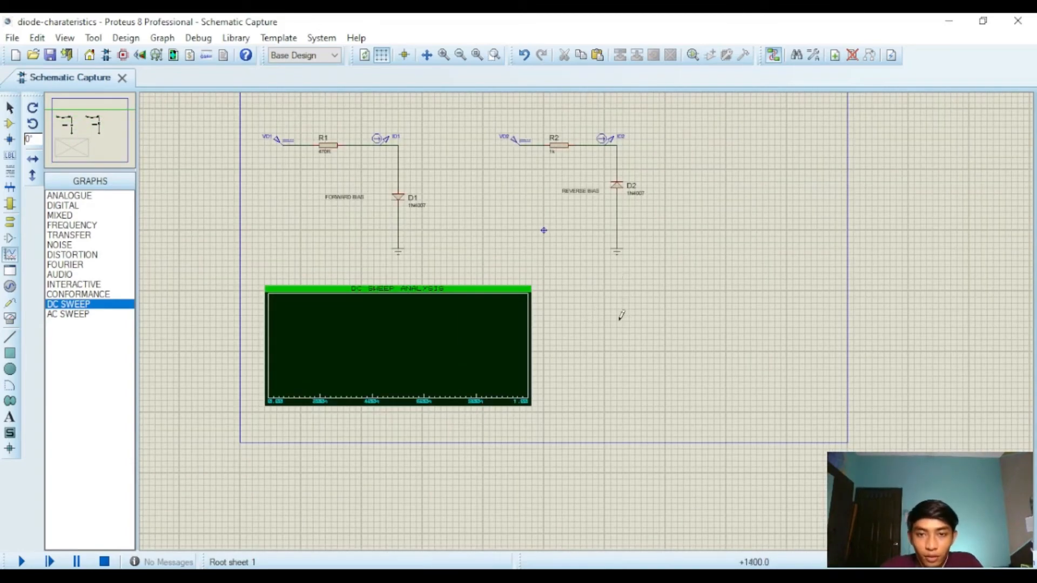
pyautogui.moveTo(590, 292); pyautogui.dragTo(821, 411)
pyautogui.click(523, 319)
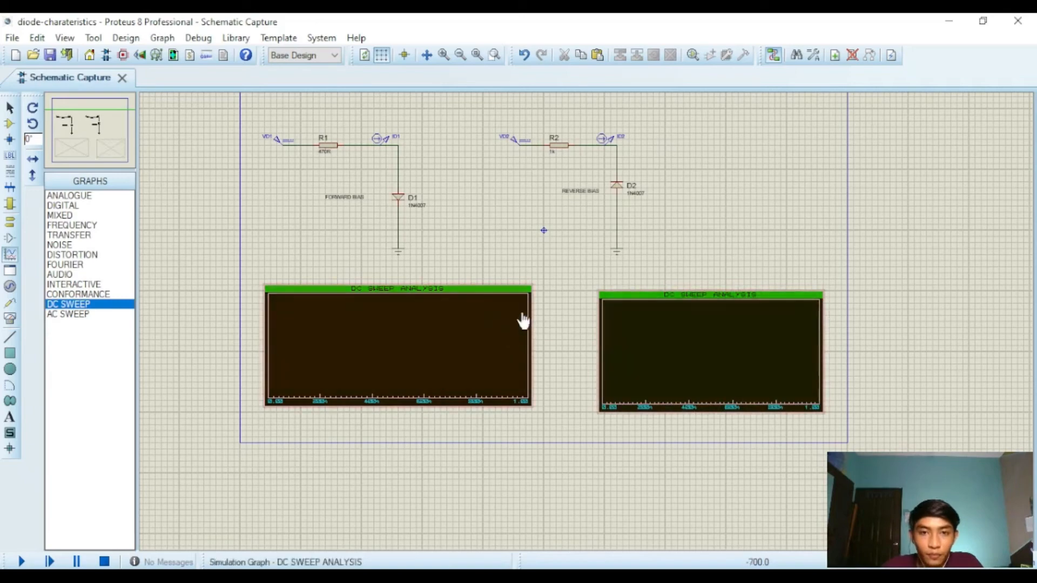
pyautogui.click(567, 327)
# Step: Change the title of the graph below the forward bias circuit to DC SWEEP ANALYSIS-FORWARD
pyautogui.scroll(1, 567, 327)
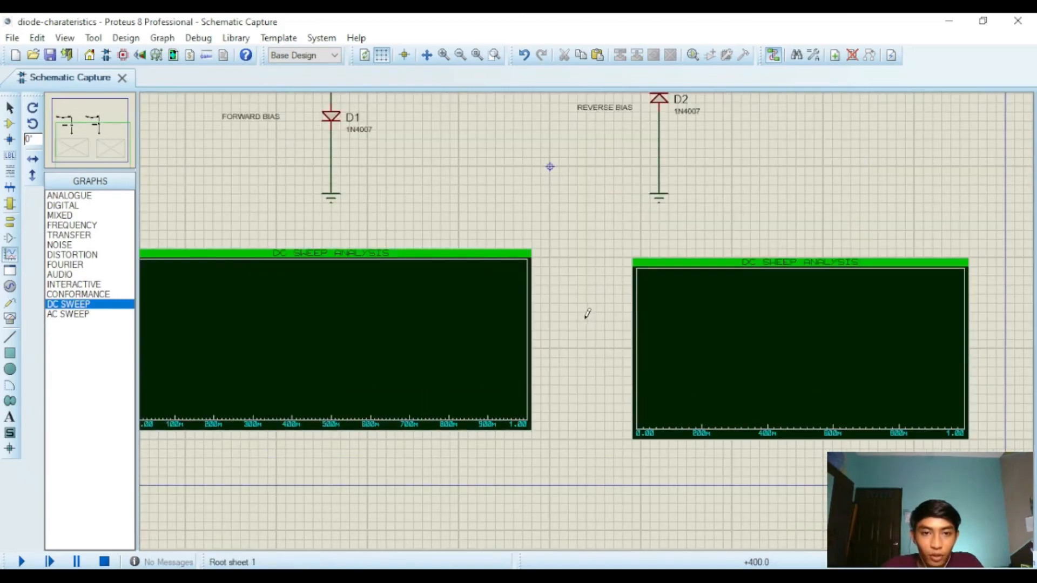
pyautogui.scroll(-1, 589, 316)
pyautogui.click(419, 326)
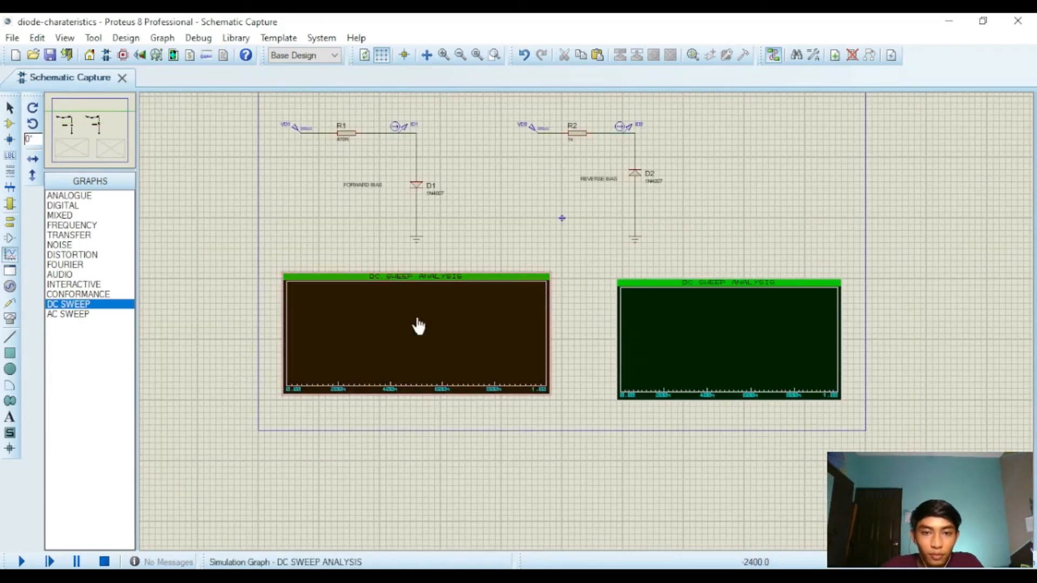
pyautogui.doubleClick(419, 326)
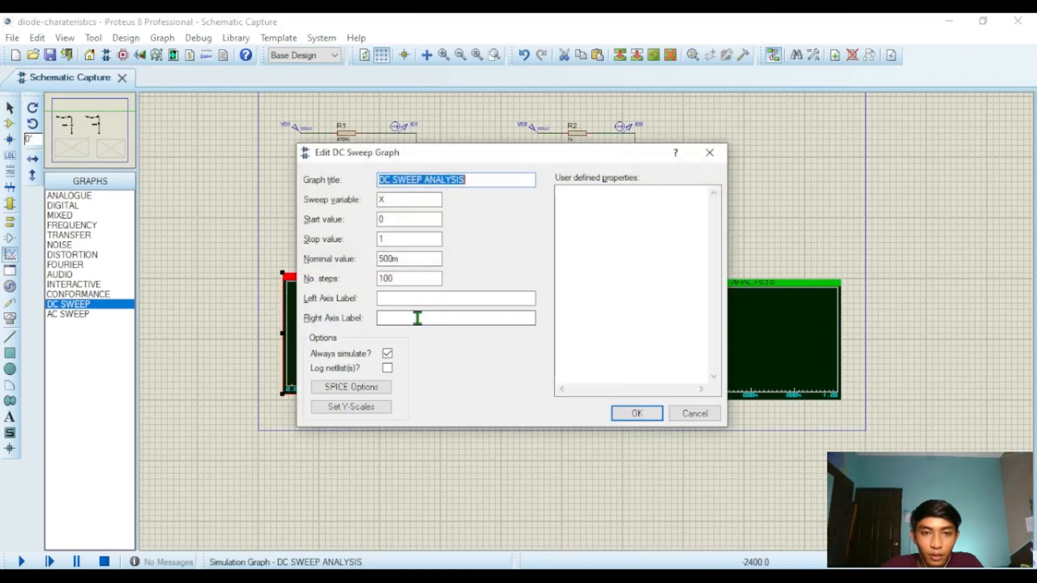
pyautogui.click(484, 179)
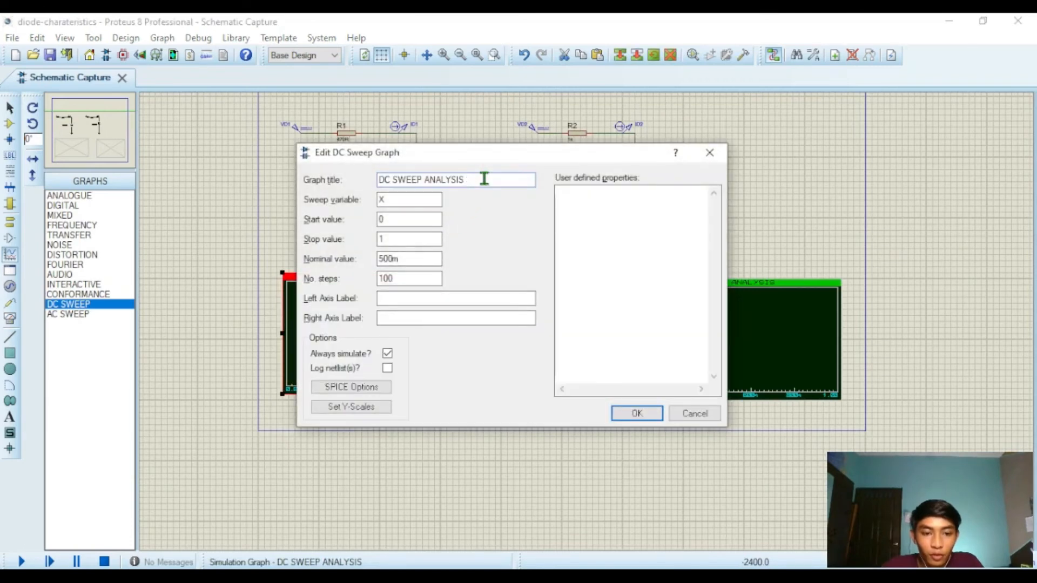
pyautogui.write('-FORWARD')
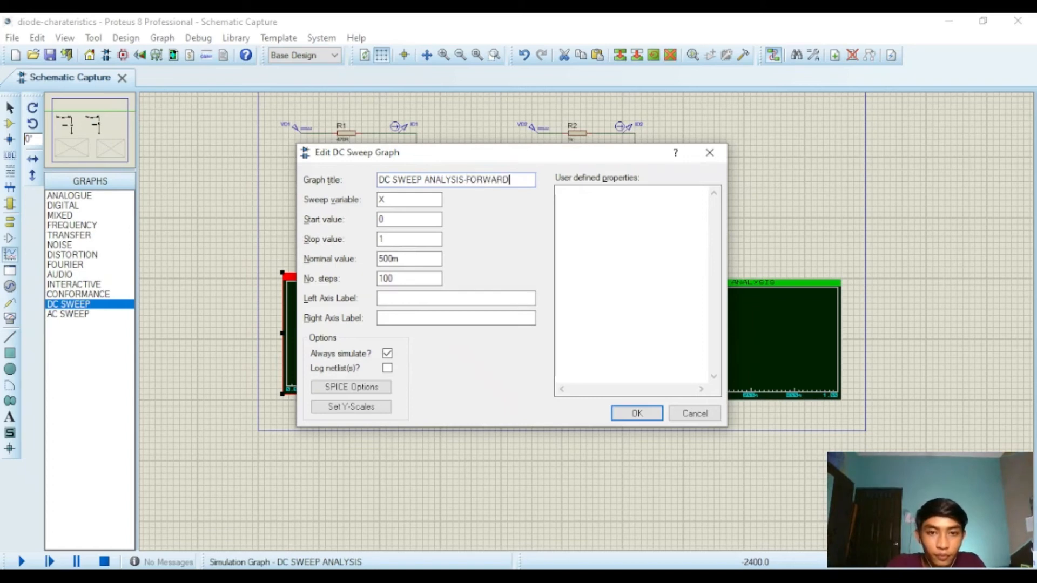
# Step: Set the forward graph's sweep start value to -100m and its stop value to 1.5
pyautogui.click(416, 219)
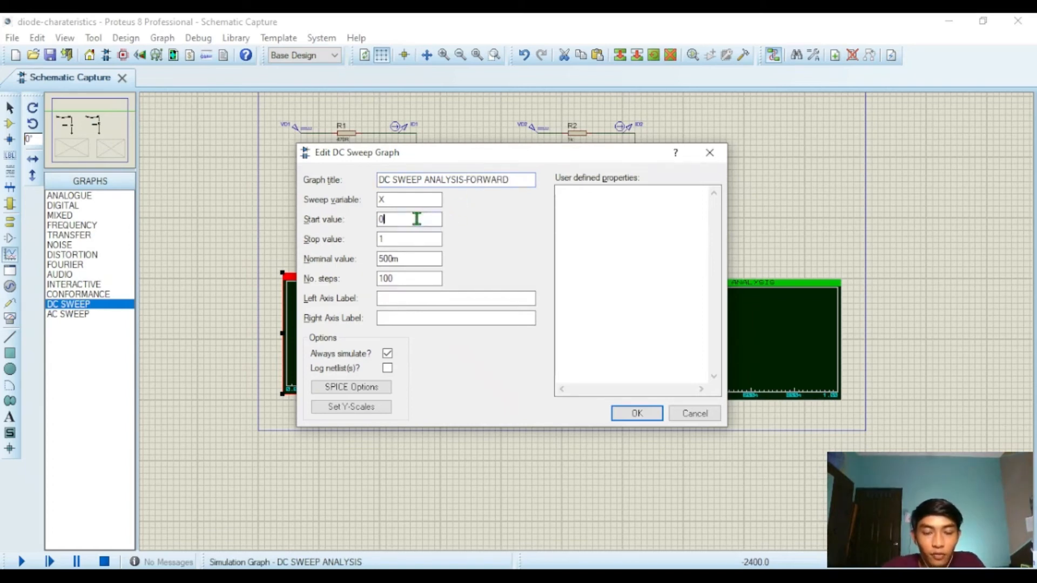
pyautogui.press('BackSpace')
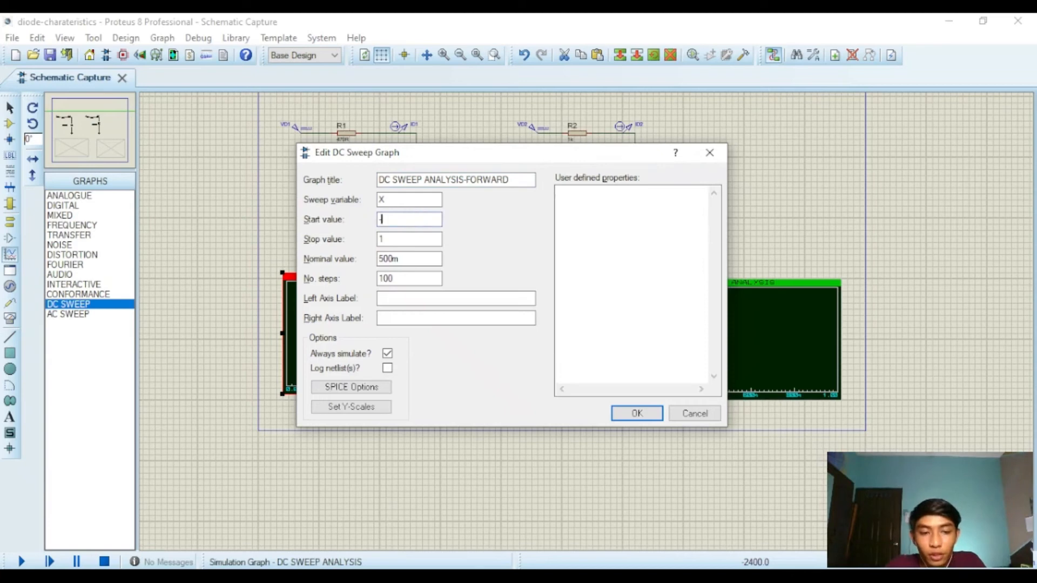
pyautogui.write('-100m')
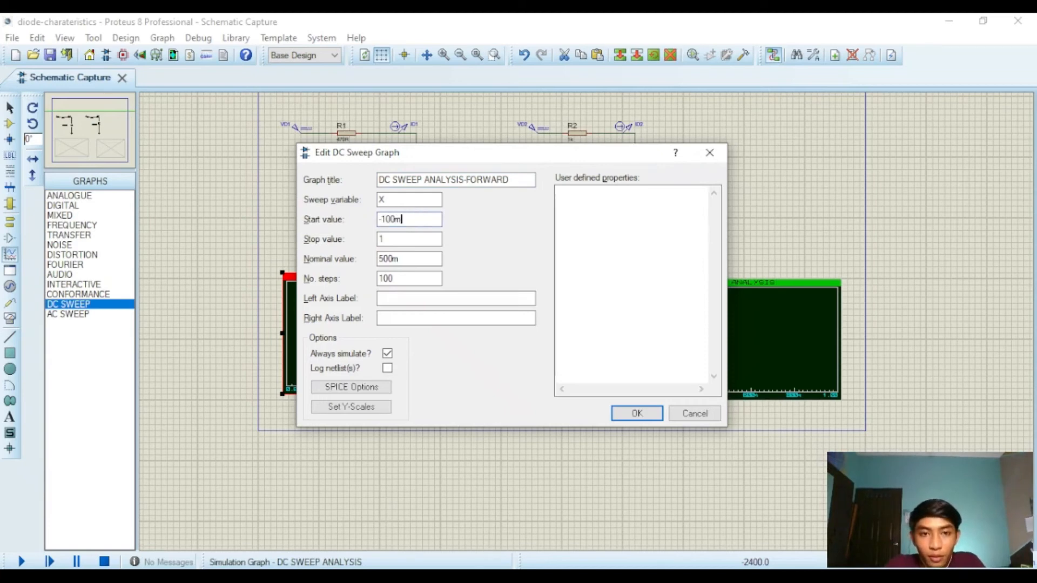
pyautogui.click(418, 239)
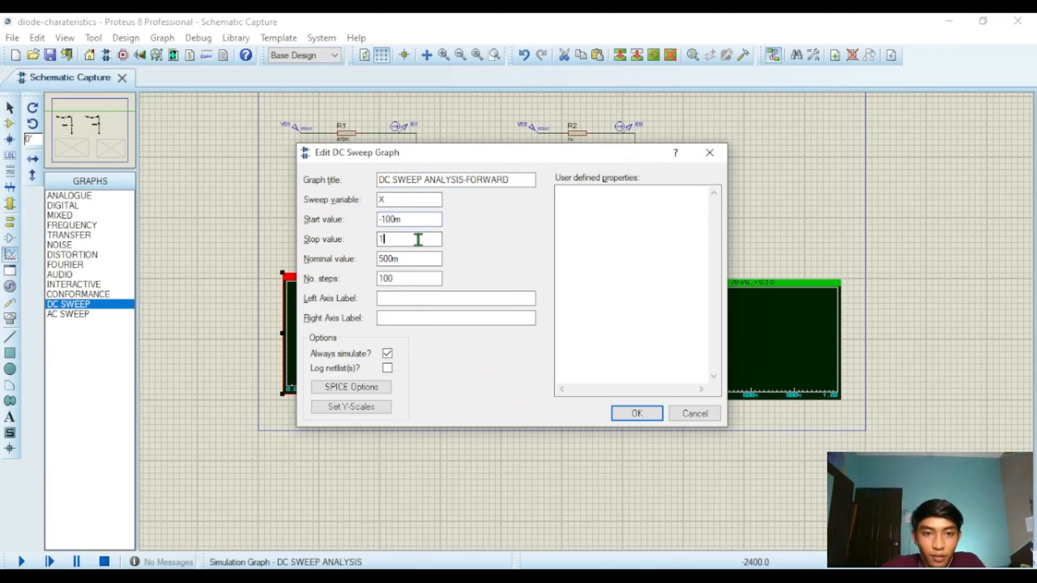
pyautogui.write('.5')
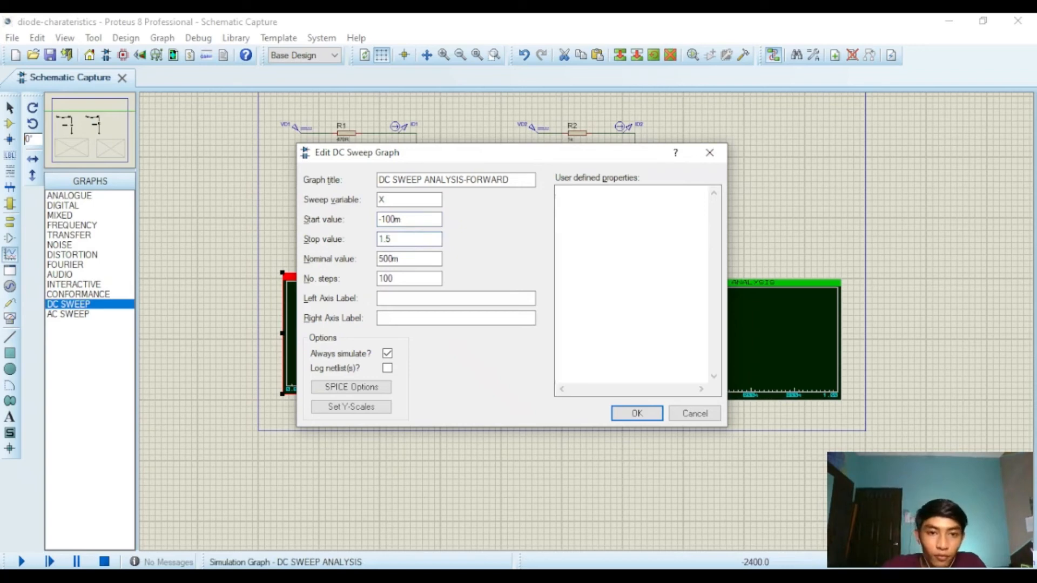
pyautogui.click(627, 416)
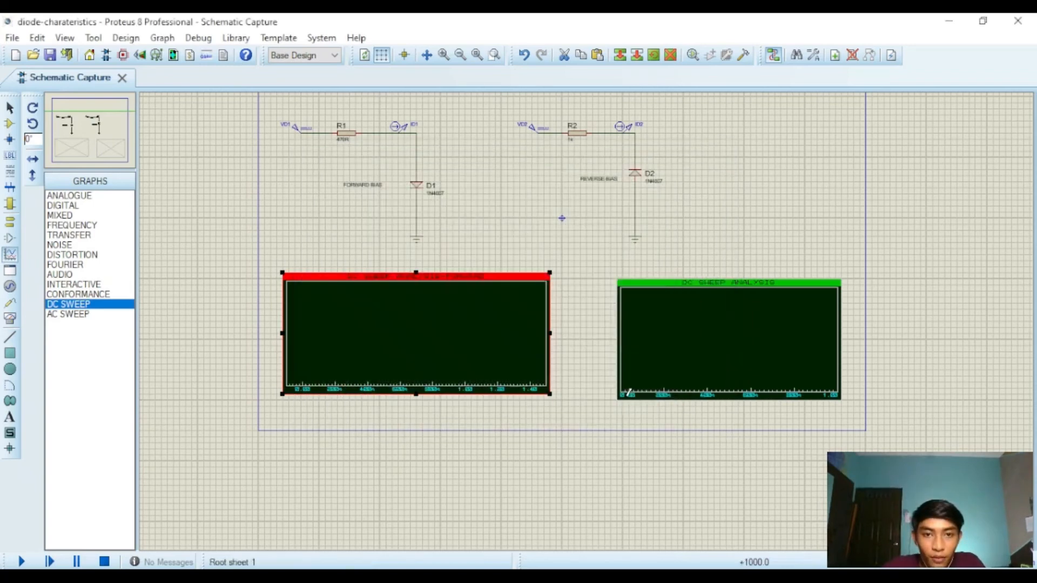
# Step: Enlarge the DC Sweep graph below the reverse bias circuit so its upper edge lines up with the forward graph
pyautogui.click(681, 319)
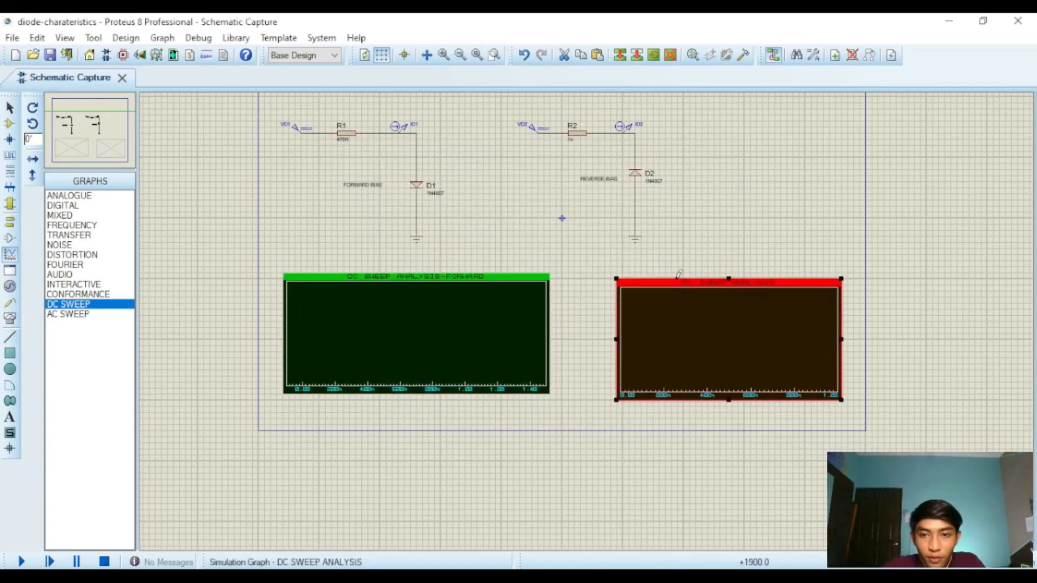
pyautogui.click(617, 275)
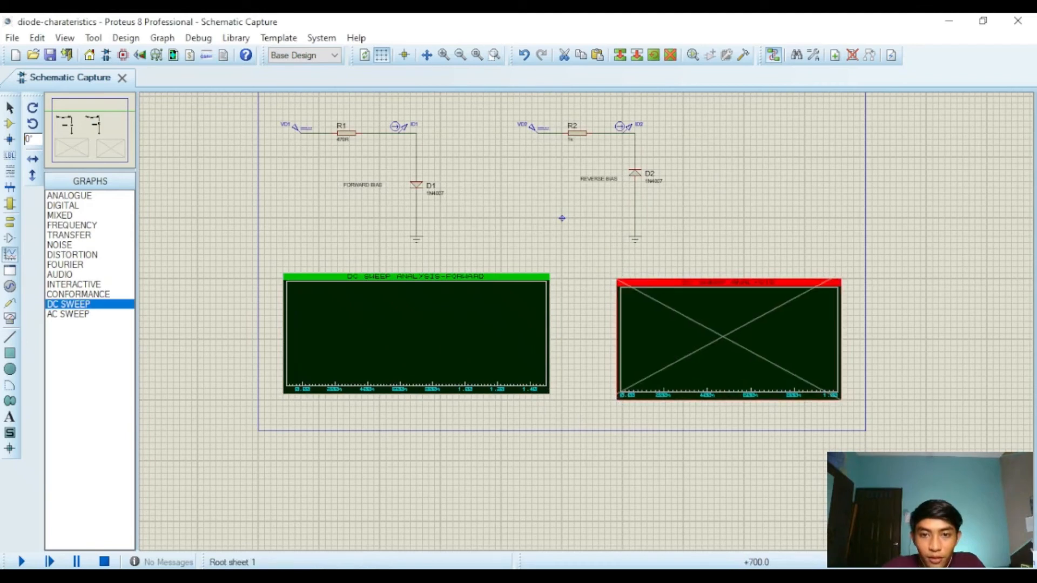
pyautogui.moveTo(617, 280); pyautogui.dragTo(598, 274)
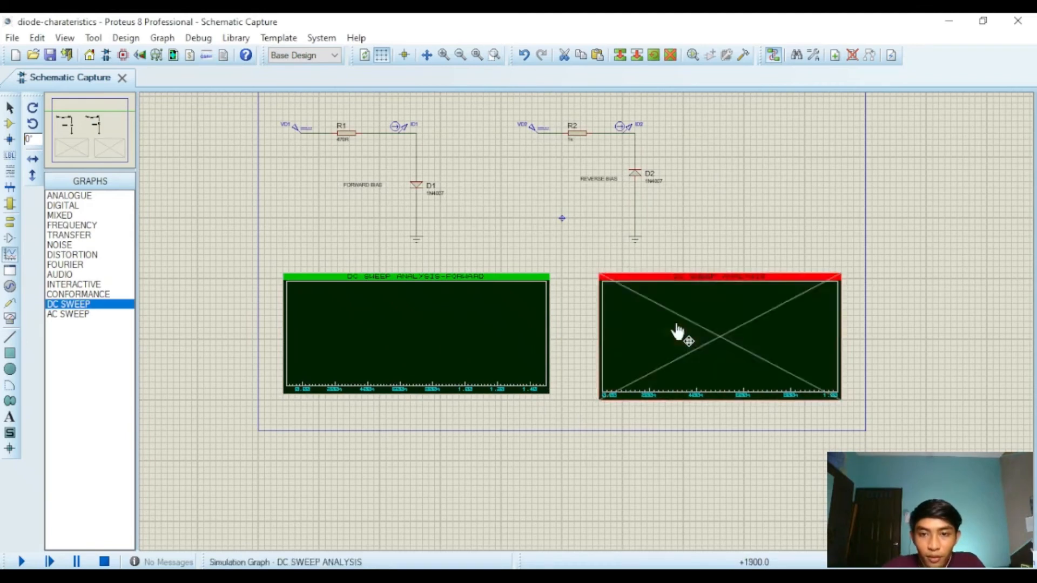
# Step: Change the title of the graph below the reverse bias circuit to DC SWEEP ANALYSIS-REVERSE
pyautogui.doubleClick(678, 333)
pyautogui.click(524, 184)
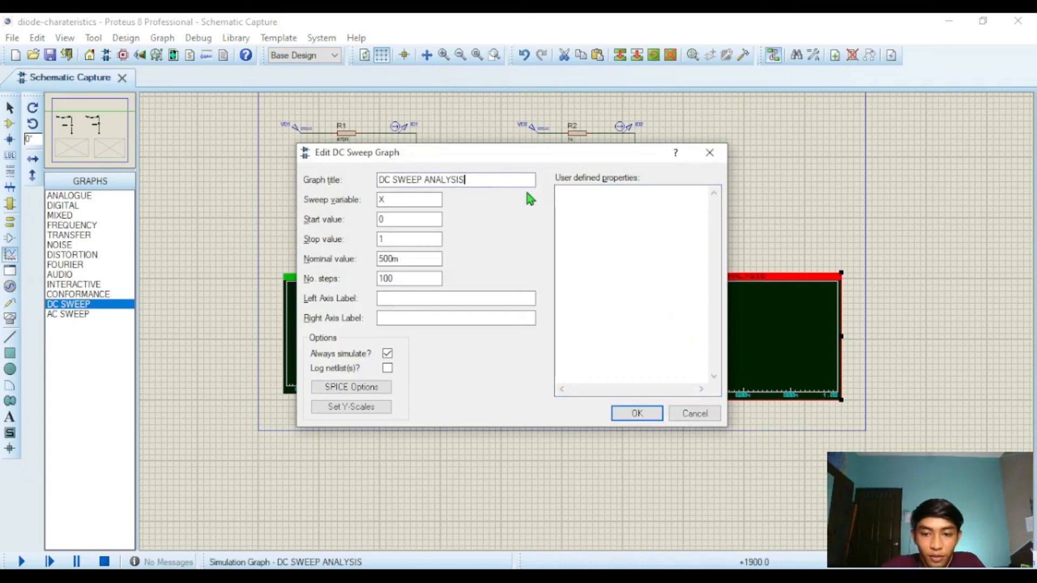
pyautogui.write('-')
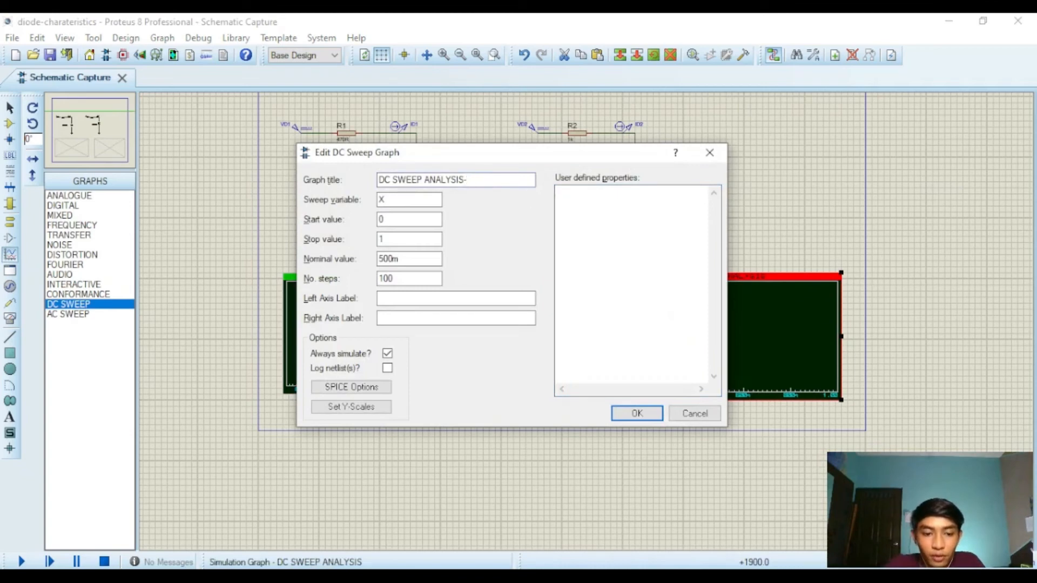
pyautogui.write('REVERSE')
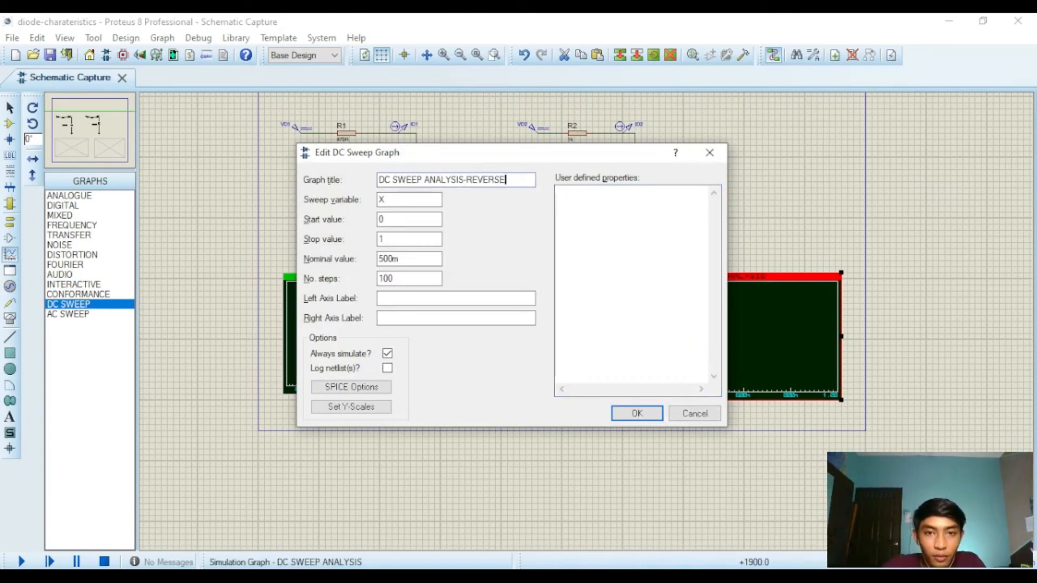
# Step: Set the reverse graph's sweep start value to -100m and its stop value to 1.5
pyautogui.click(425, 222)
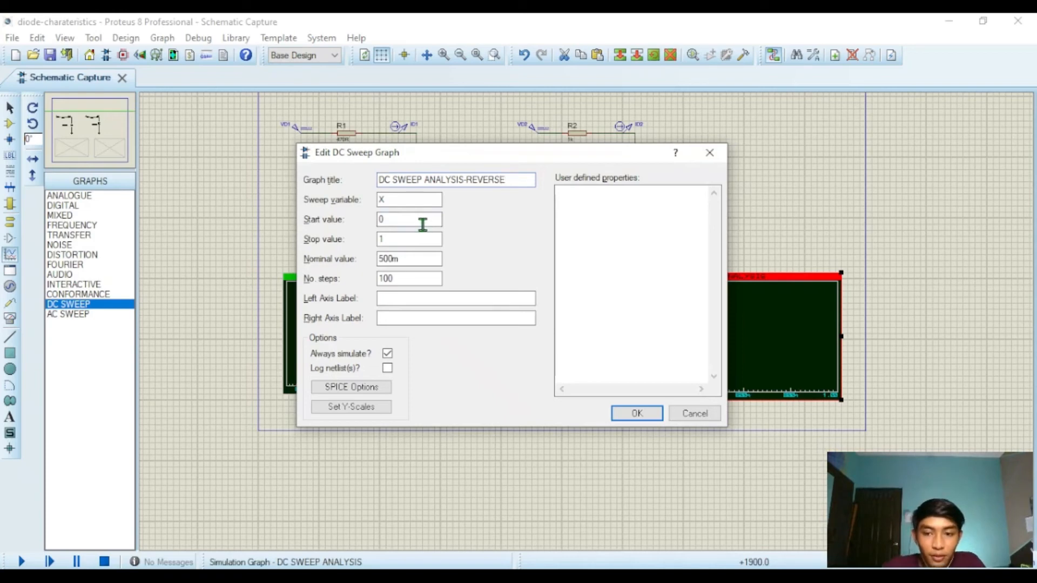
pyautogui.write('-1')
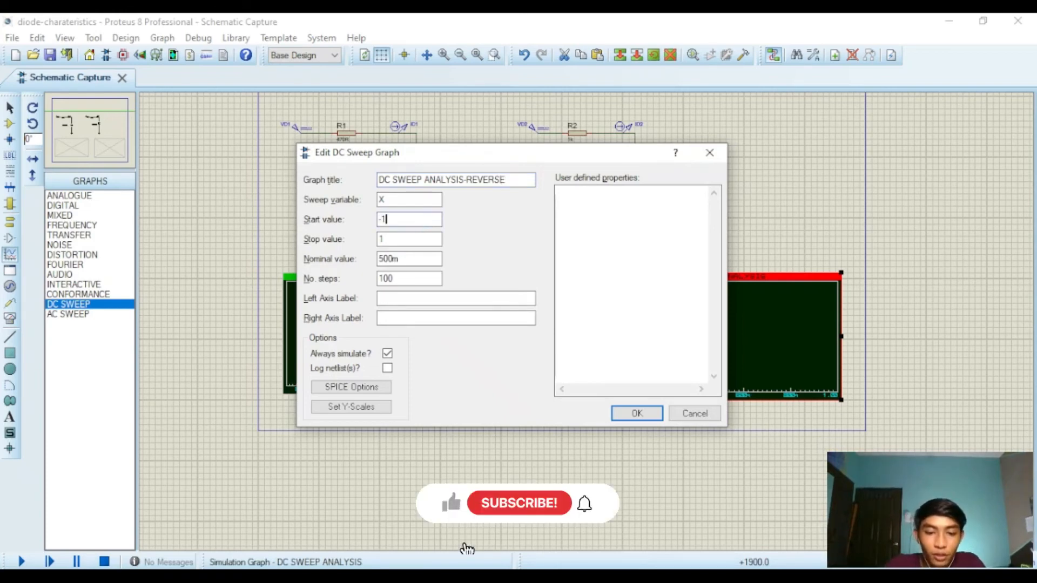
pyautogui.write('00m')
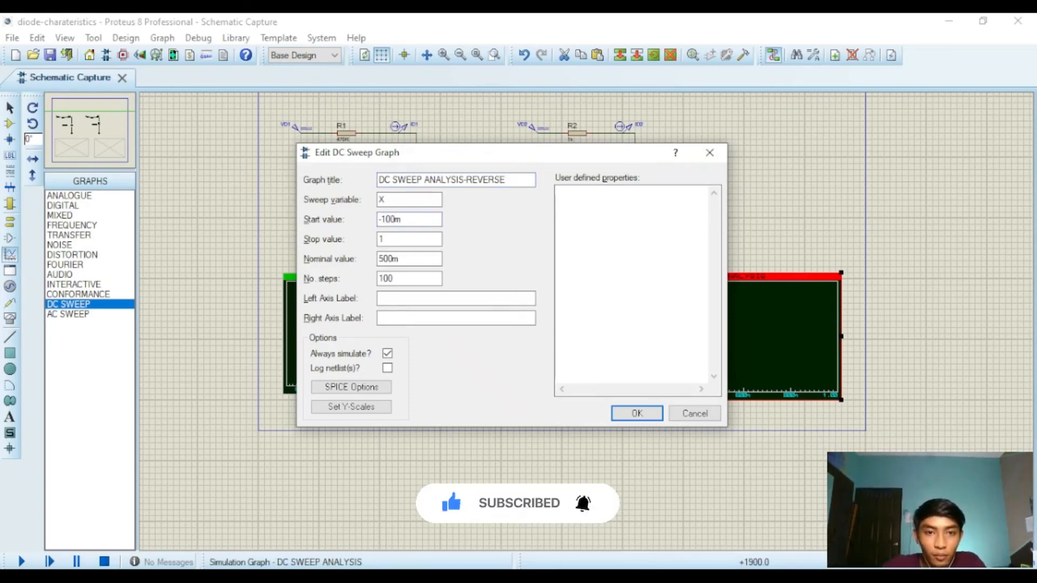
pyautogui.click(418, 243)
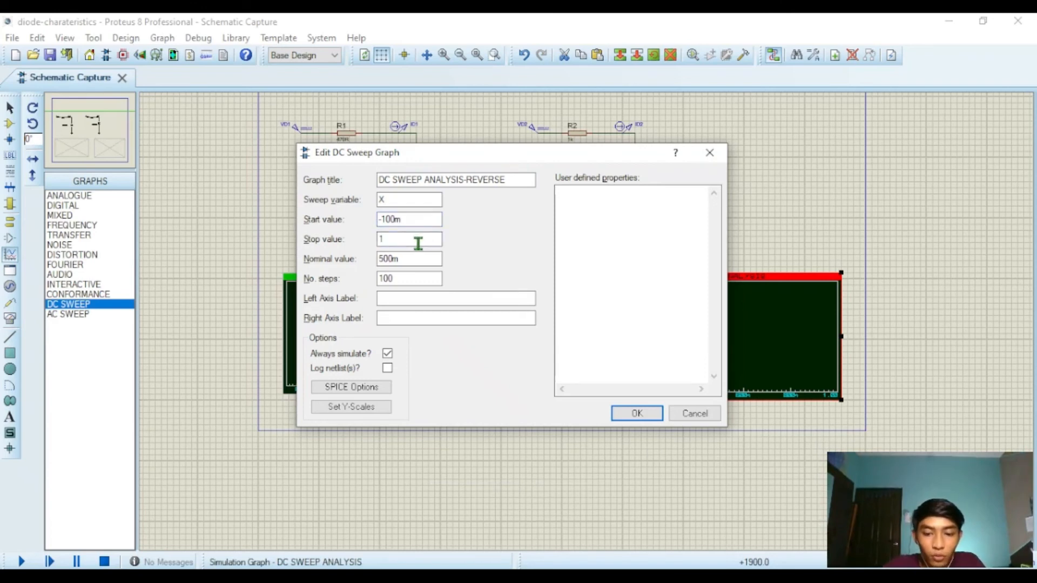
pyautogui.click(638, 413)
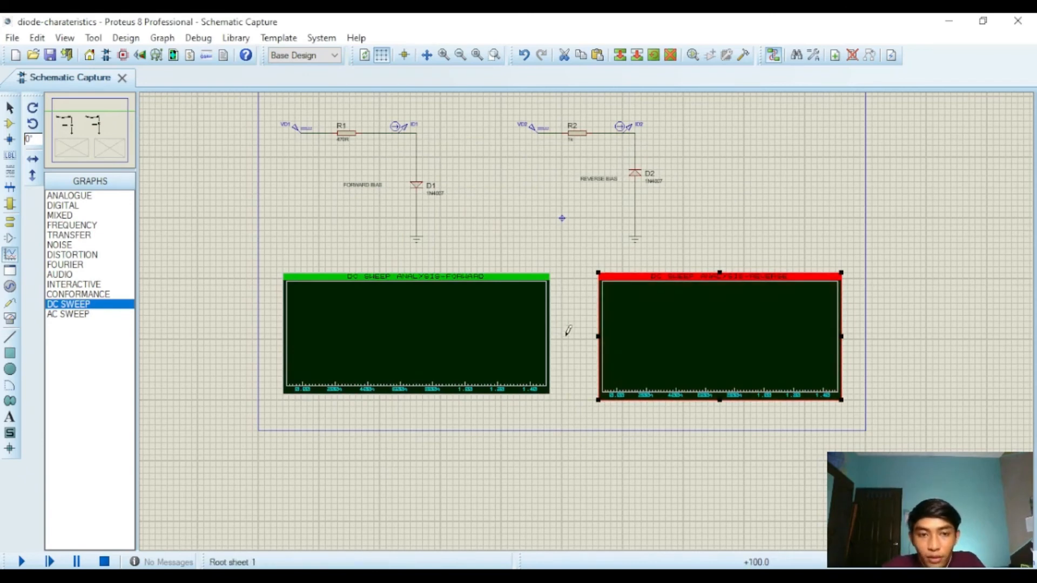
# Step: Add a trace to the forward graph with ID1 as probe P1, keeping the analog type and left axis
pyautogui.doubleClick(422, 334)
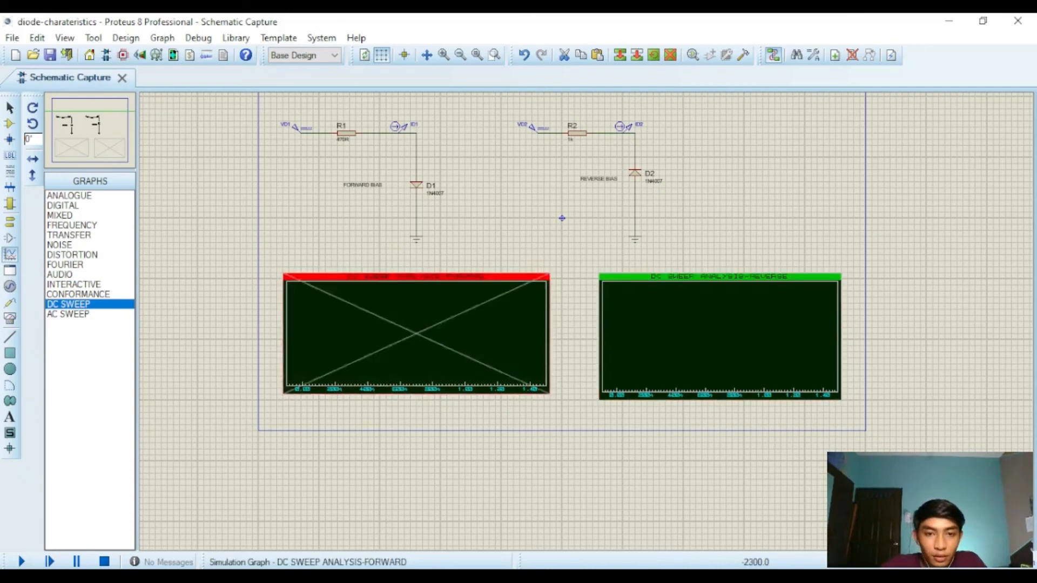
pyautogui.click(710, 153)
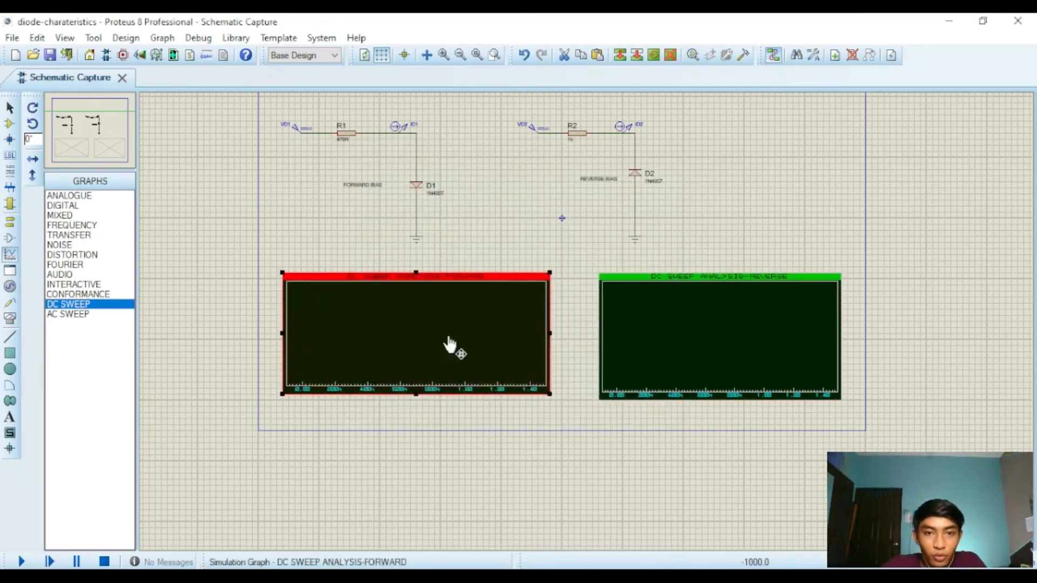
pyautogui.rightClick(404, 318)
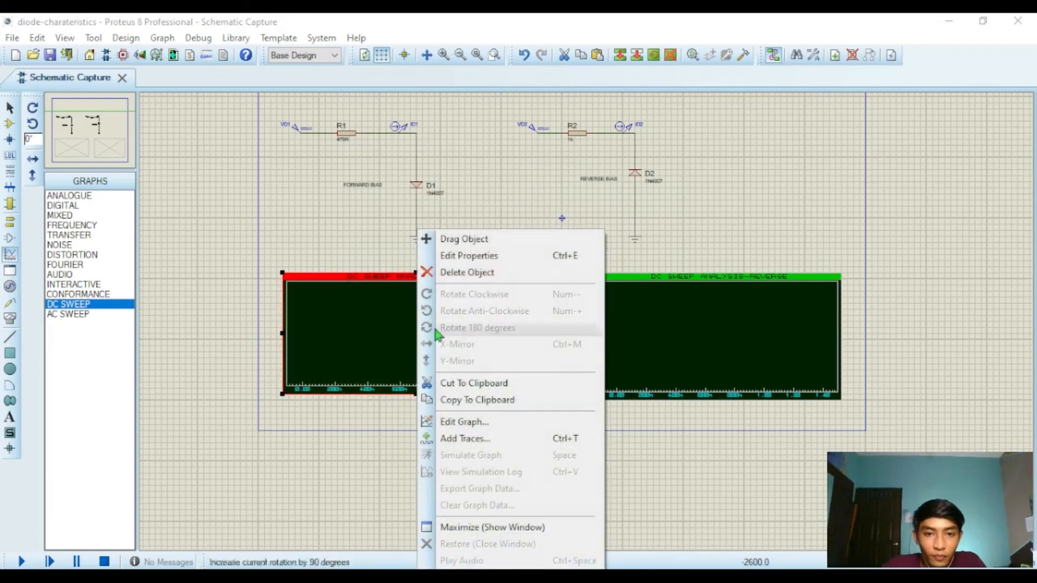
pyautogui.click(495, 442)
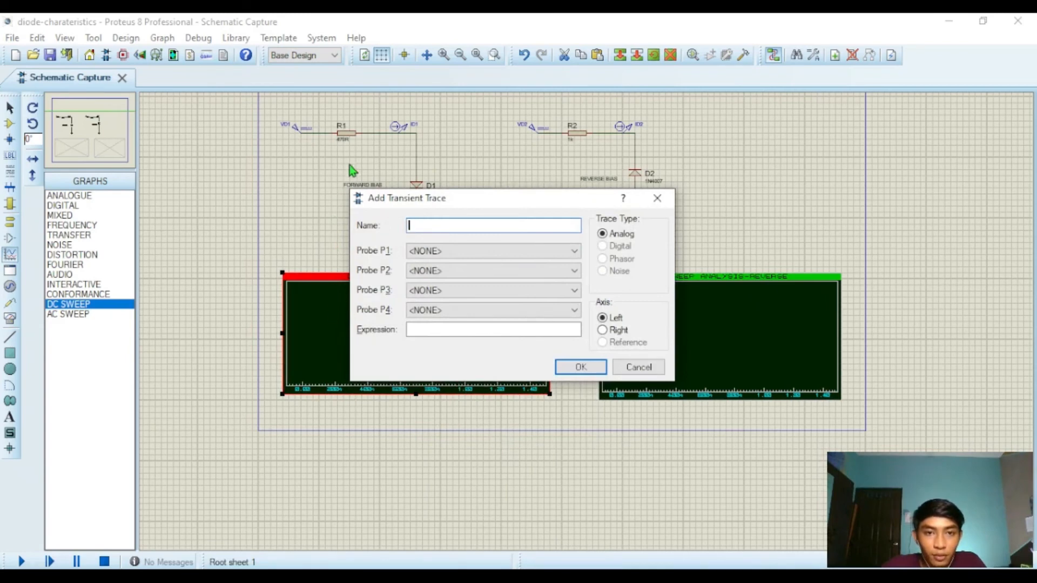
pyautogui.click(434, 252)
pyautogui.click(431, 275)
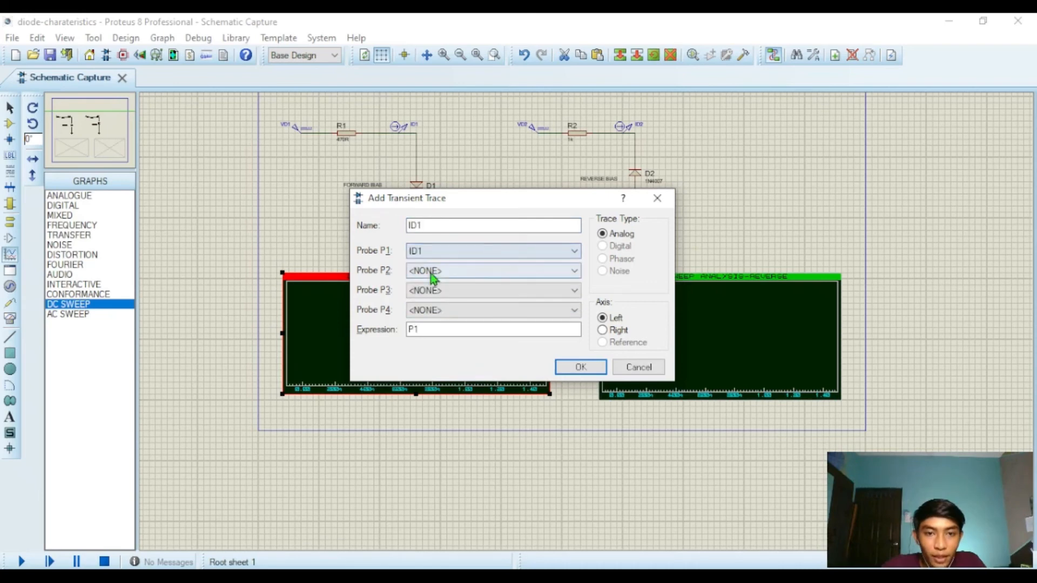
pyautogui.click(574, 365)
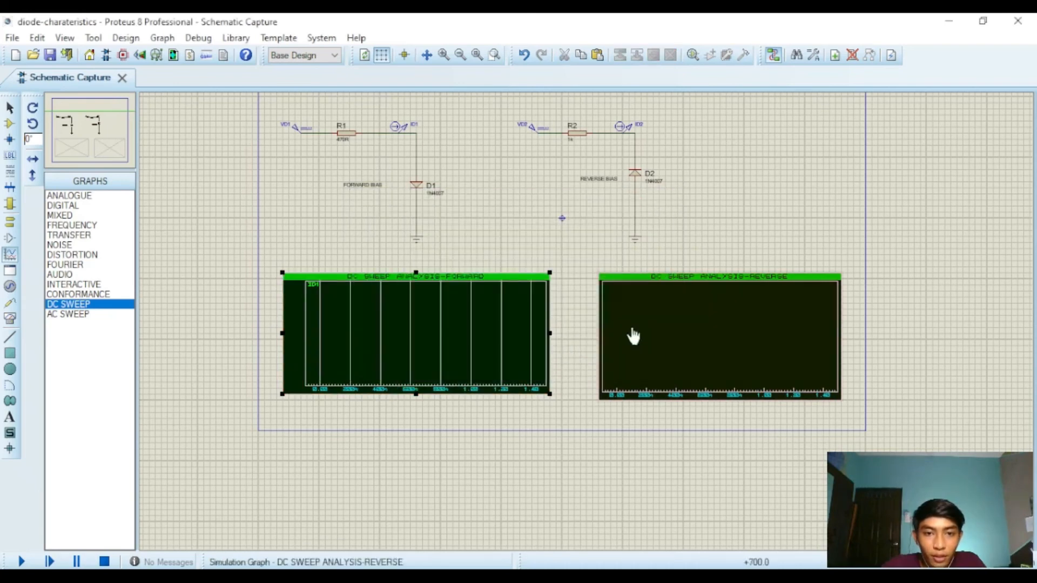
# Step: Add a trace to the reverse graph with ID2 as probe P1
pyautogui.rightClick(699, 337)
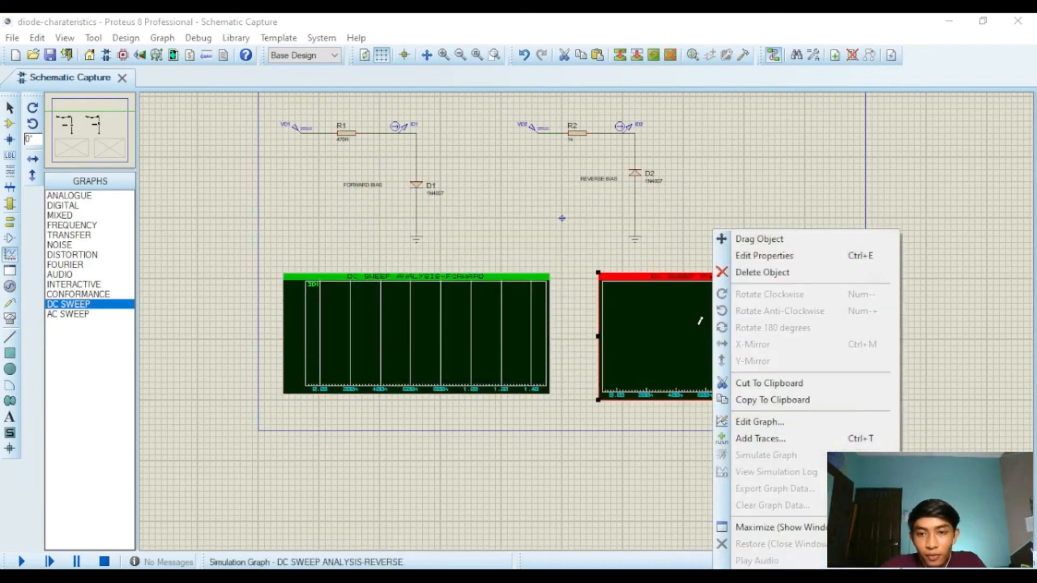
pyautogui.click(776, 439)
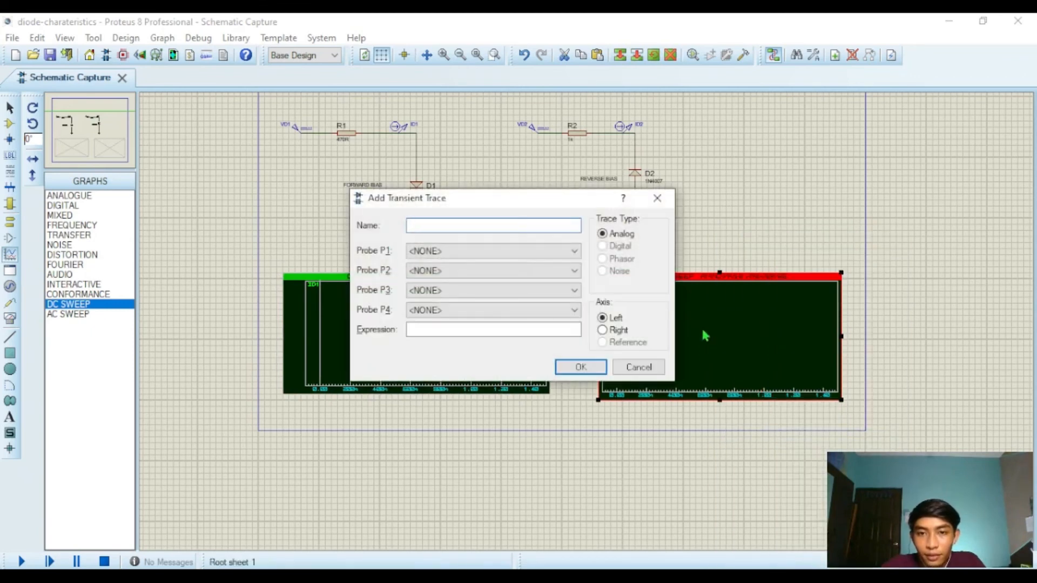
pyautogui.click(461, 253)
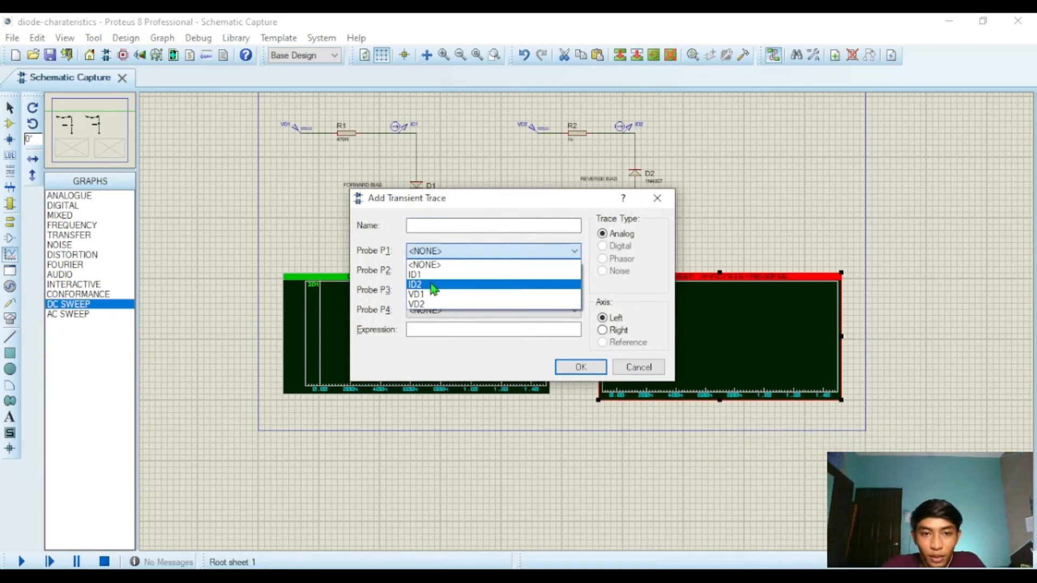
pyautogui.click(434, 287)
pyautogui.click(584, 368)
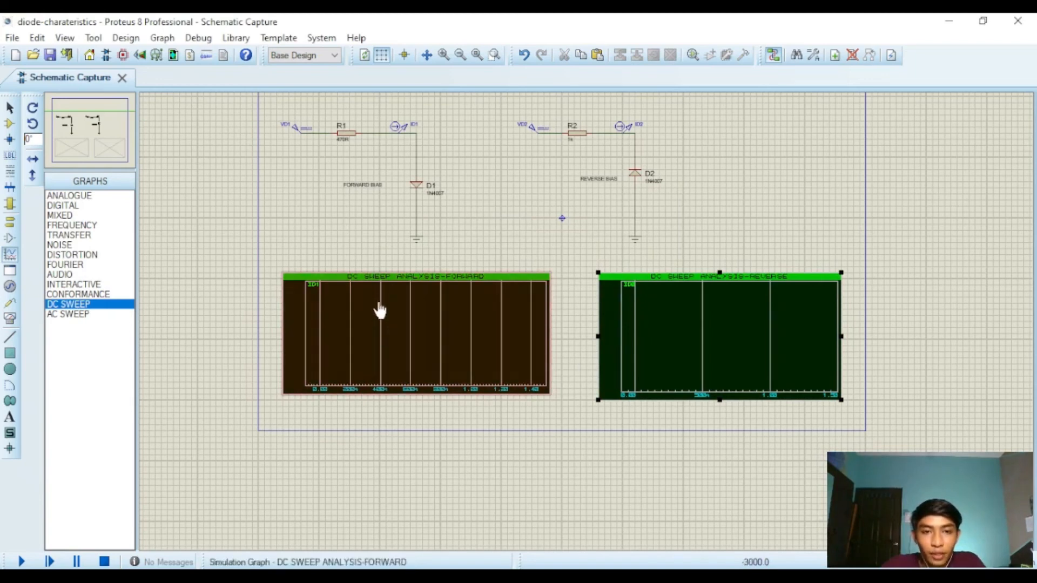
# Step: Simulate the forward and reverse DC Sweep graphs to plot the ID1 and ID2 current curves
pyautogui.click(381, 313)
pyautogui.click(335, 220)
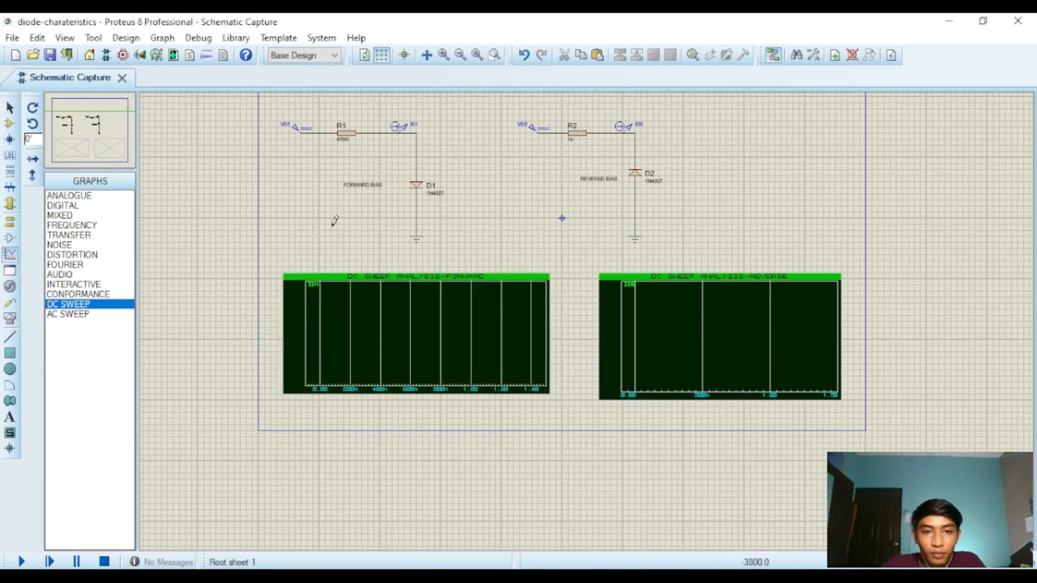
pyautogui.click(377, 317)
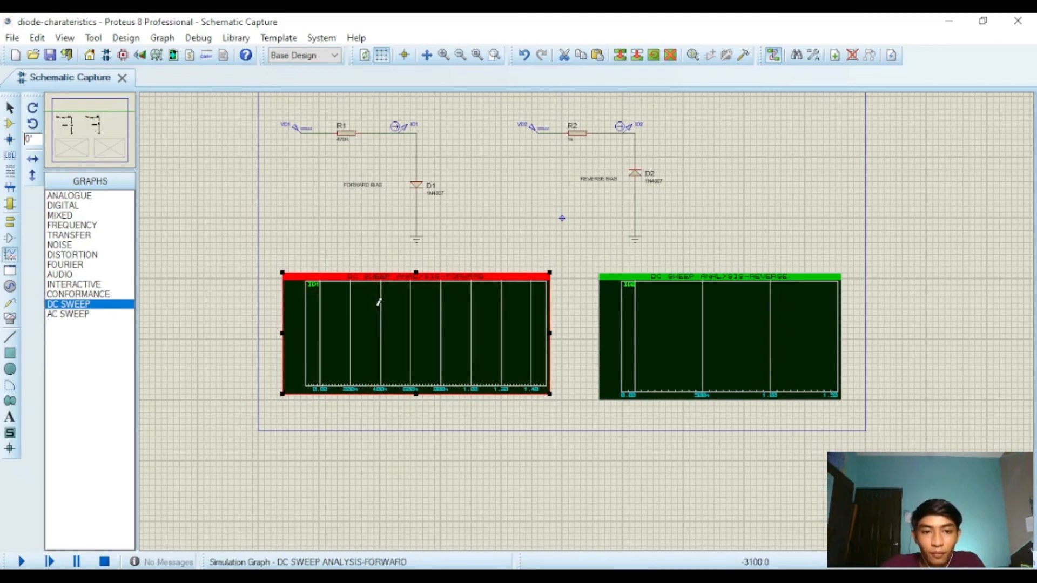
pyautogui.press('space')
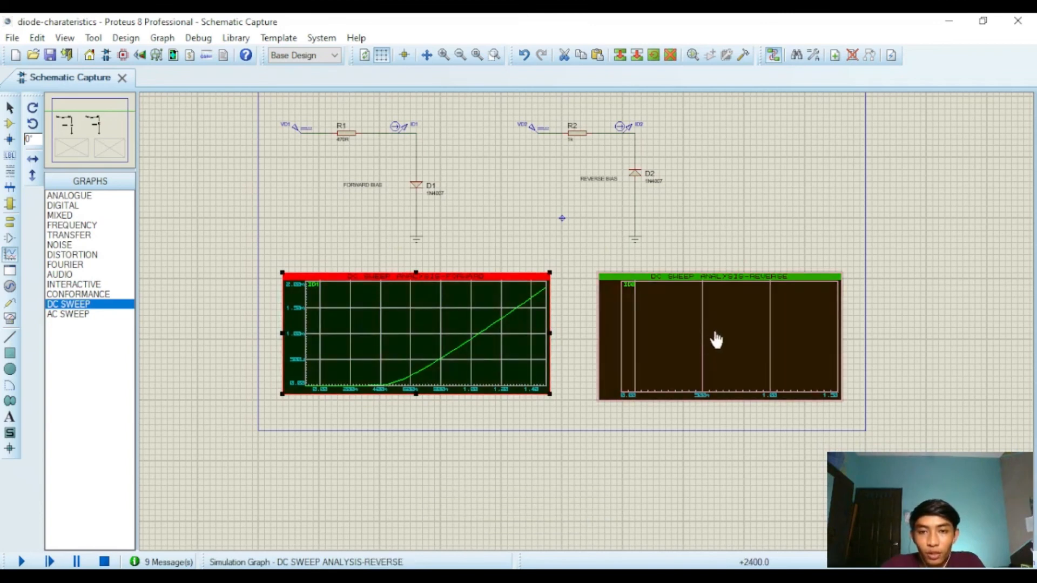
pyautogui.click(753, 343)
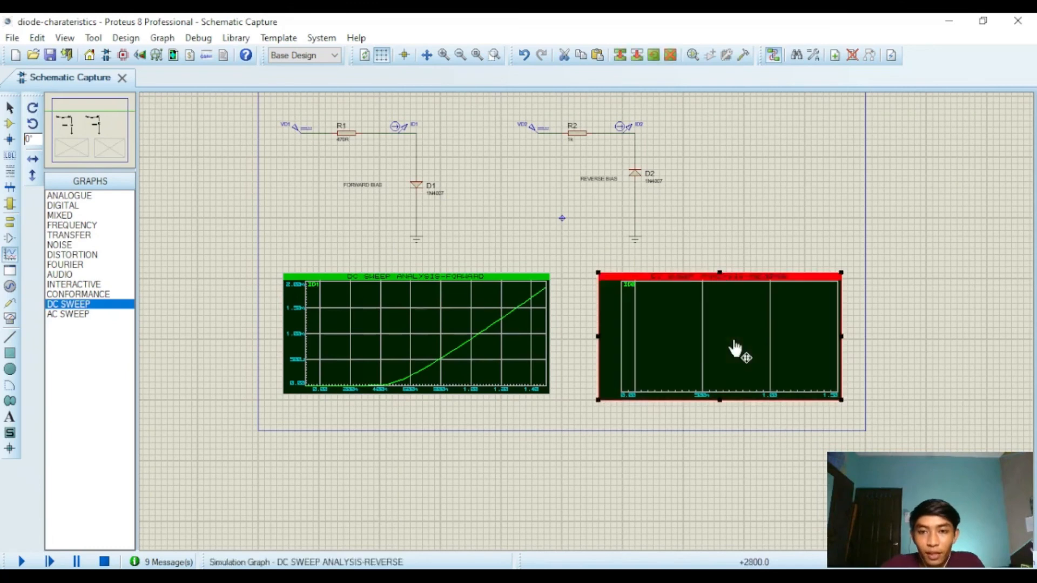
pyautogui.press('space')
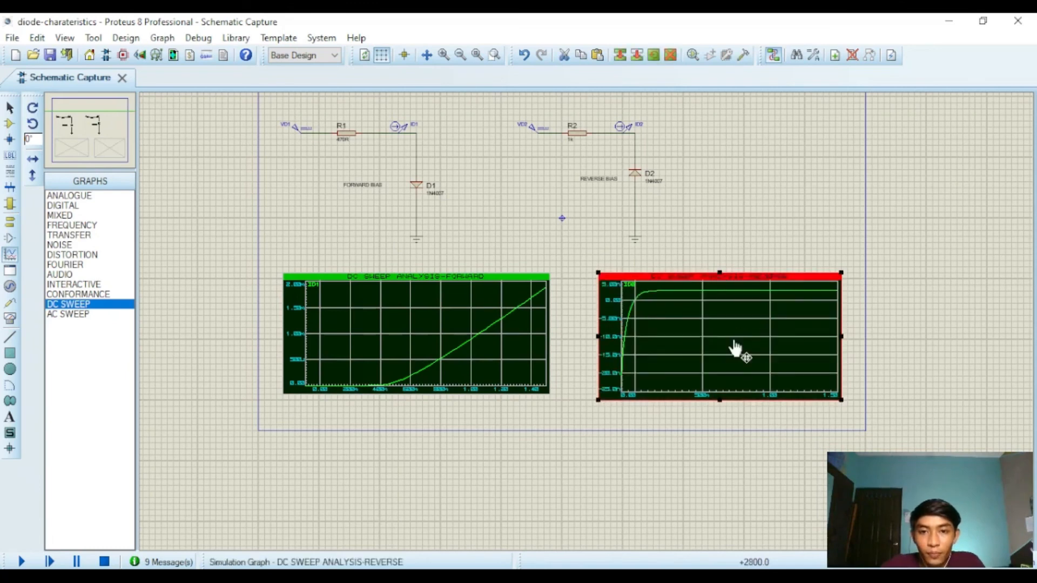